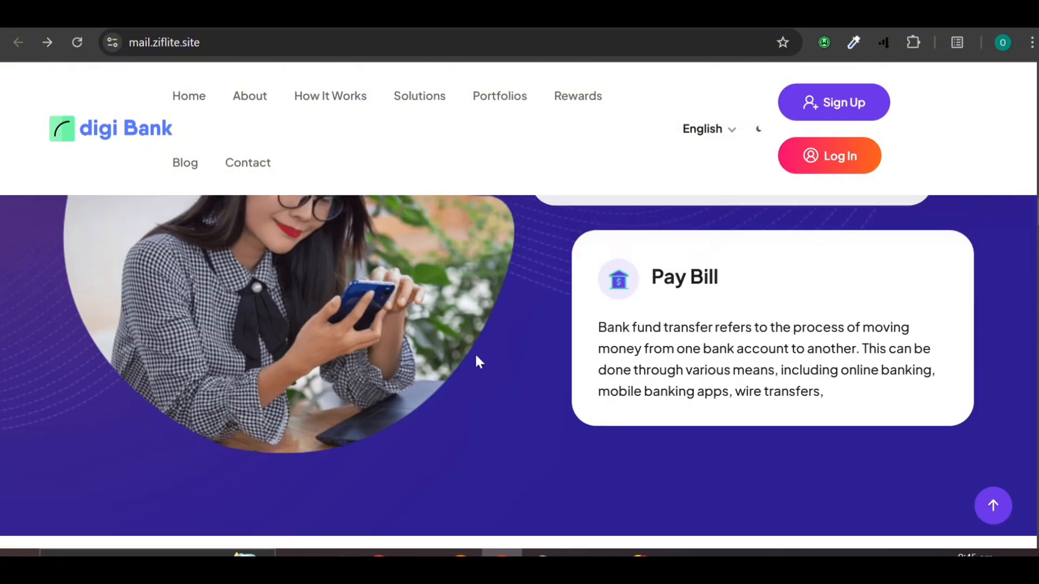
Step: Scroll through the admin Plugin Settings page to review its contents
scroll(476, 356, up, 5)
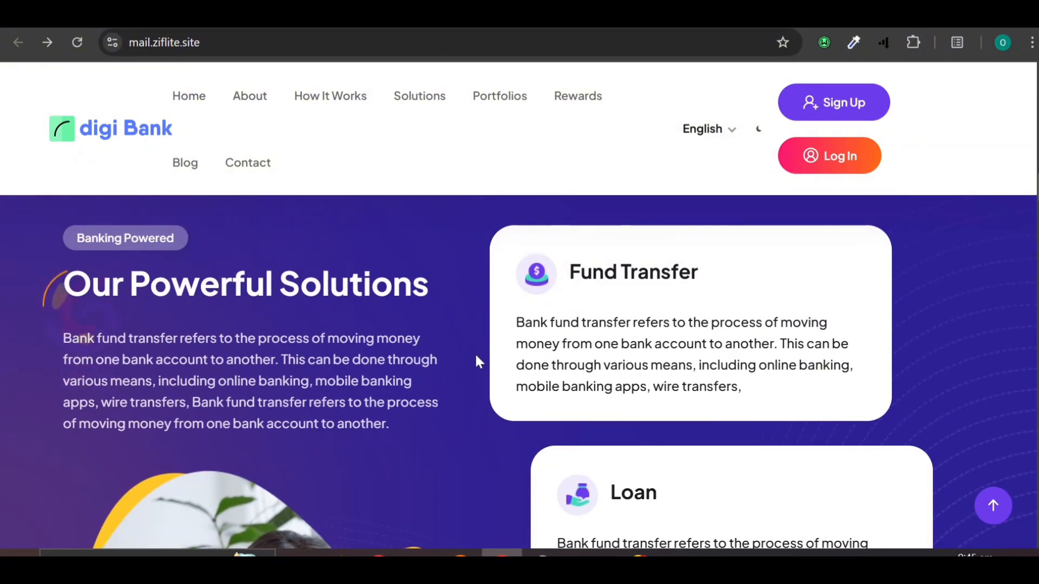
scroll(504, 303, down, 10)
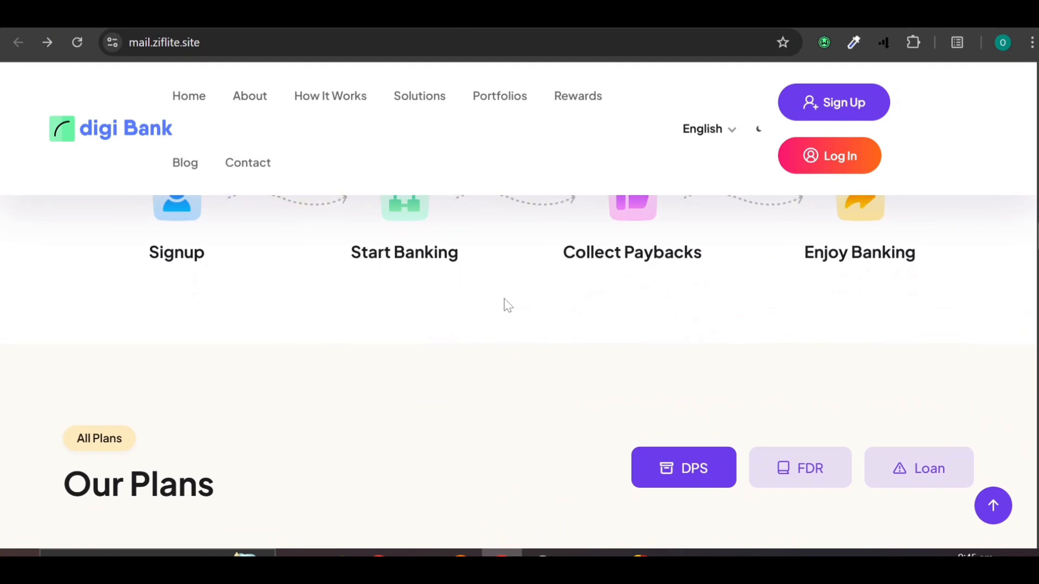
scroll(505, 299, down, 10)
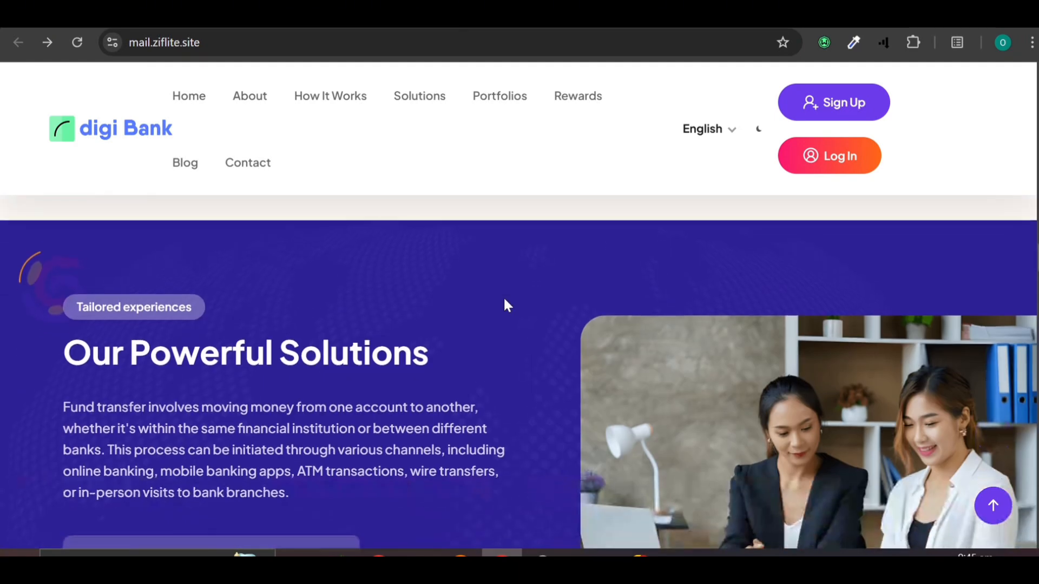
scroll(505, 300, down, 10)
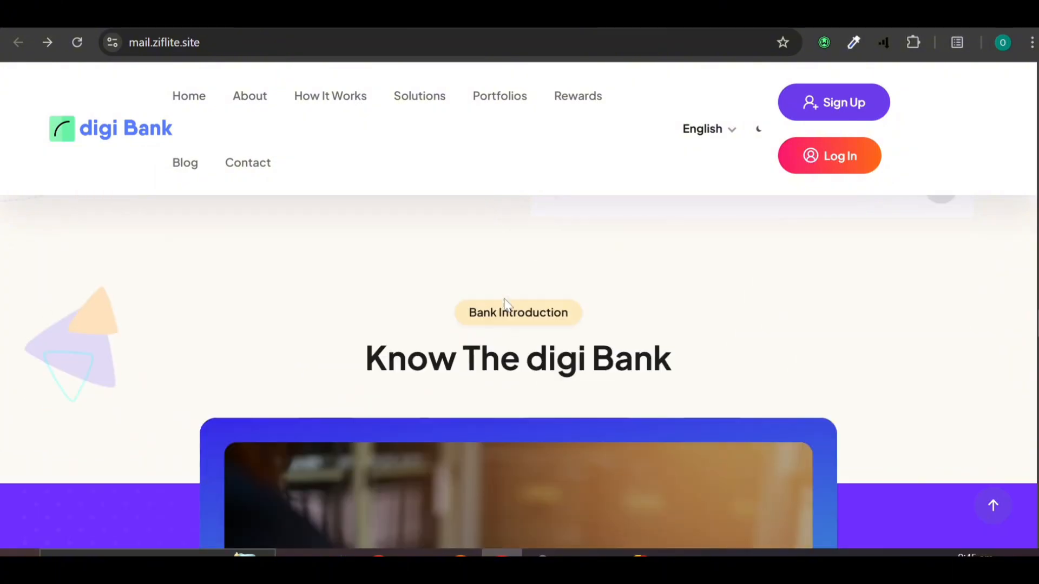
scroll(505, 304, down, 8)
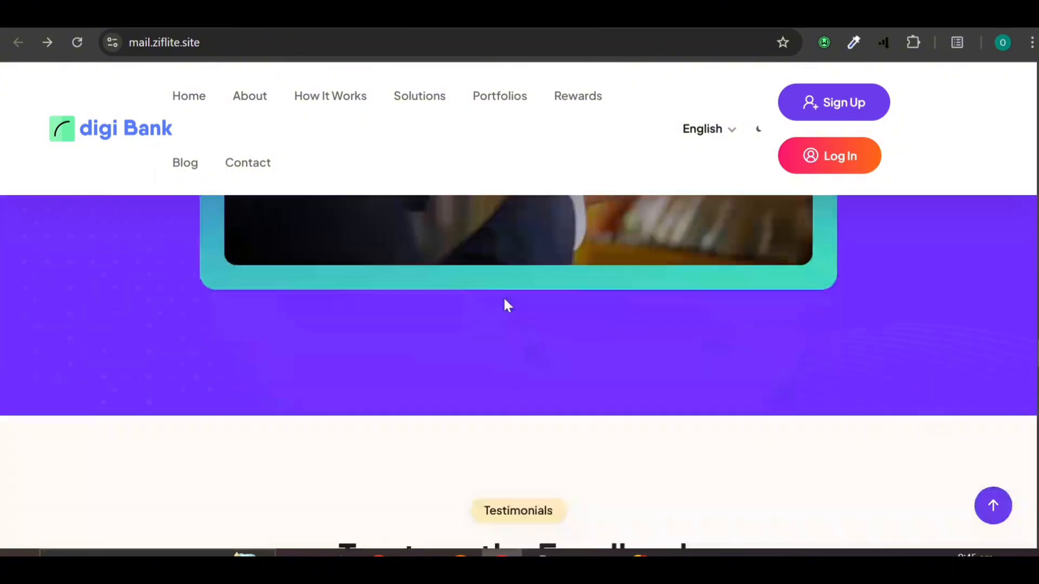
scroll(508, 305, down, 10)
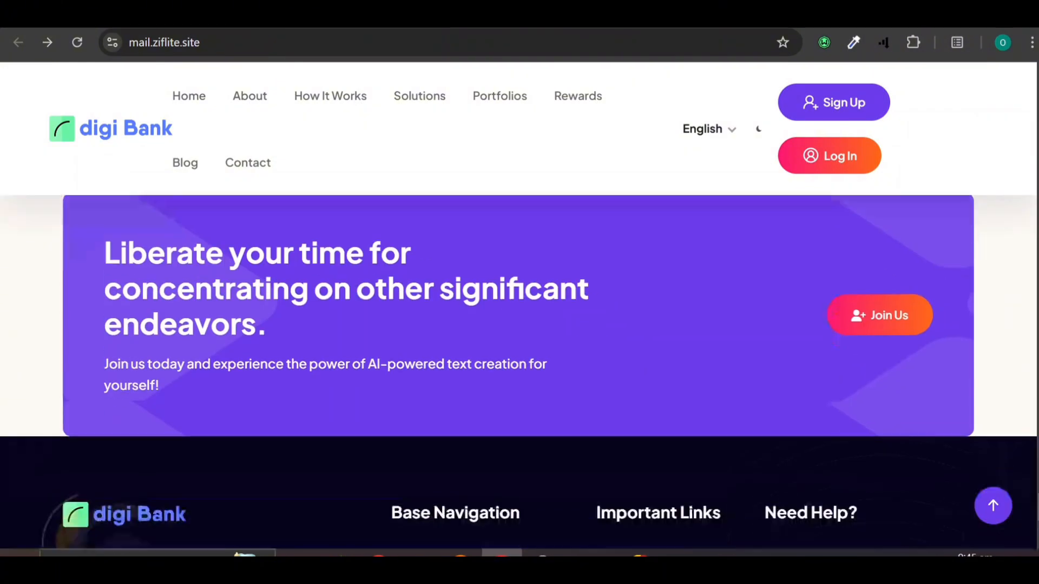
scroll(518, 372, down, 2)
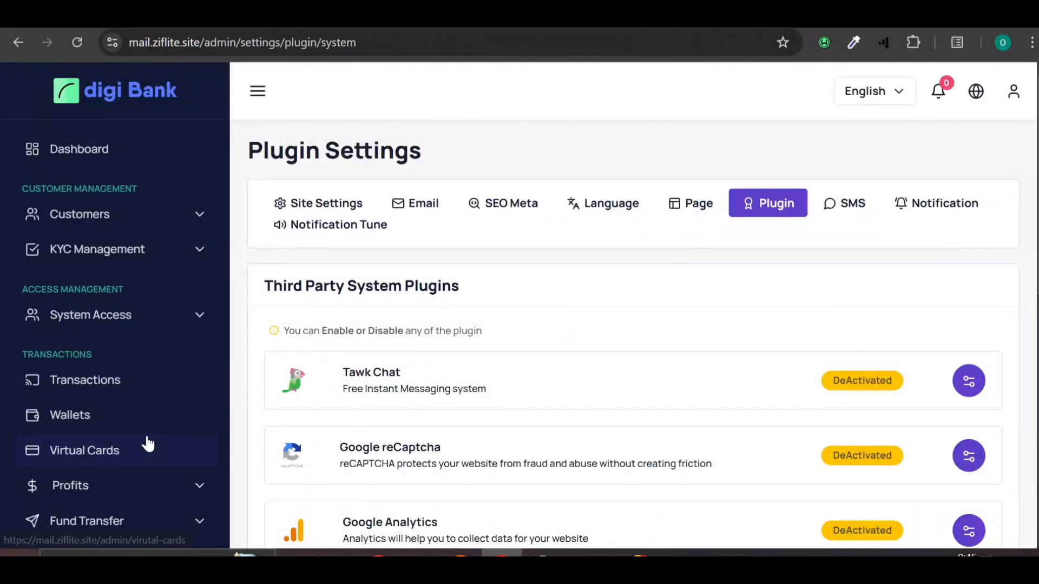
scroll(148, 443, down, 6)
scroll(147, 443, up, 6)
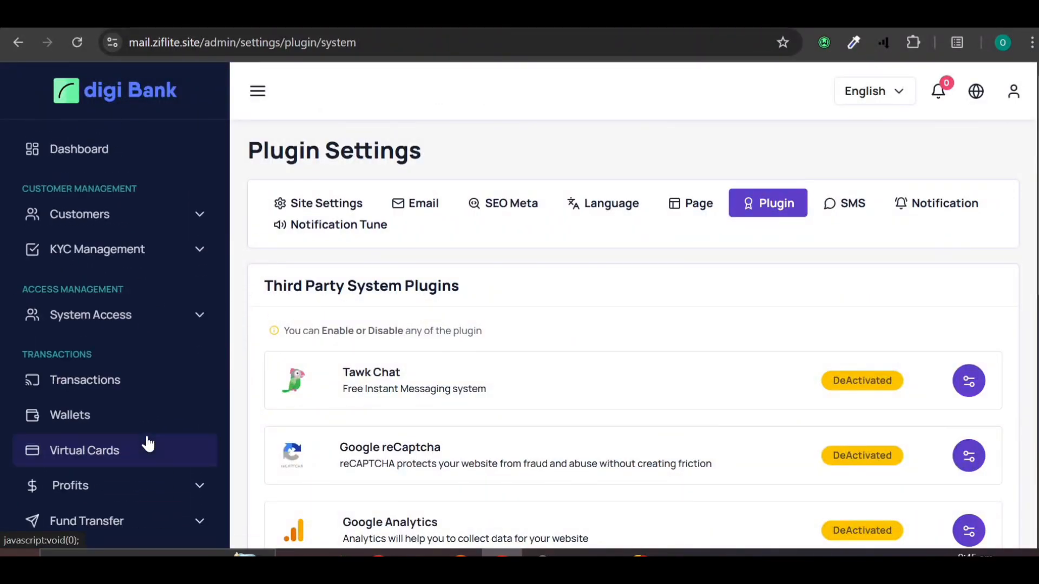
Step: Open the admin Dashboard, with all totals zero except one staff member, and browse the sidebar sections
click(69, 144)
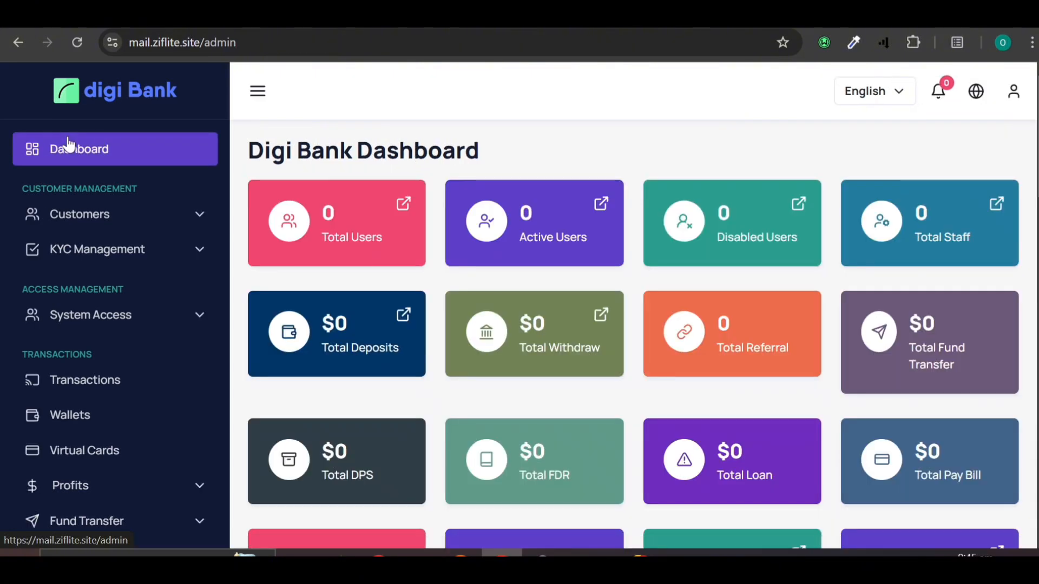
scroll(24, 495, down, 4)
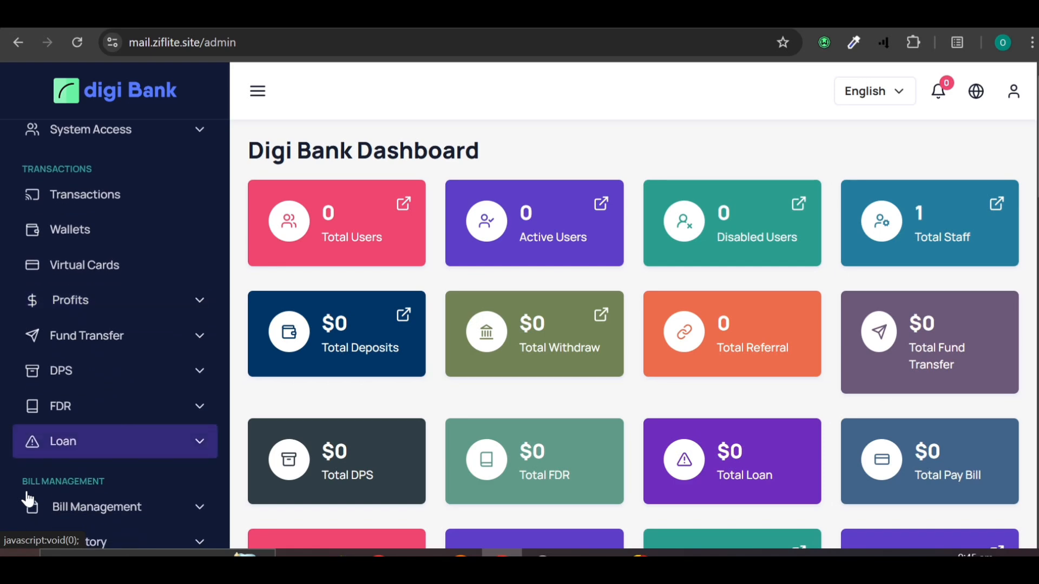
scroll(27, 489, up, 3)
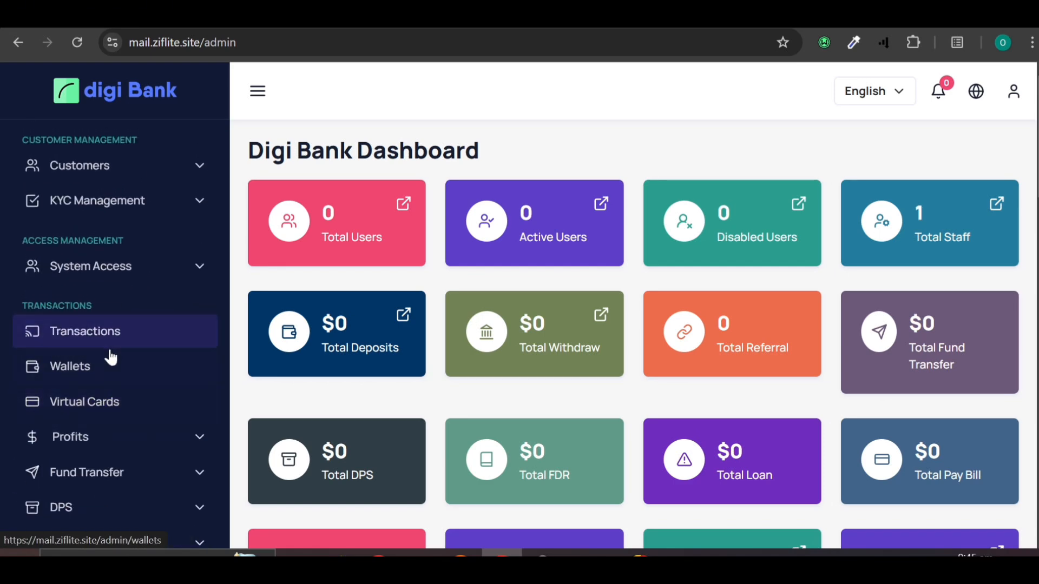
scroll(111, 357, down, 7)
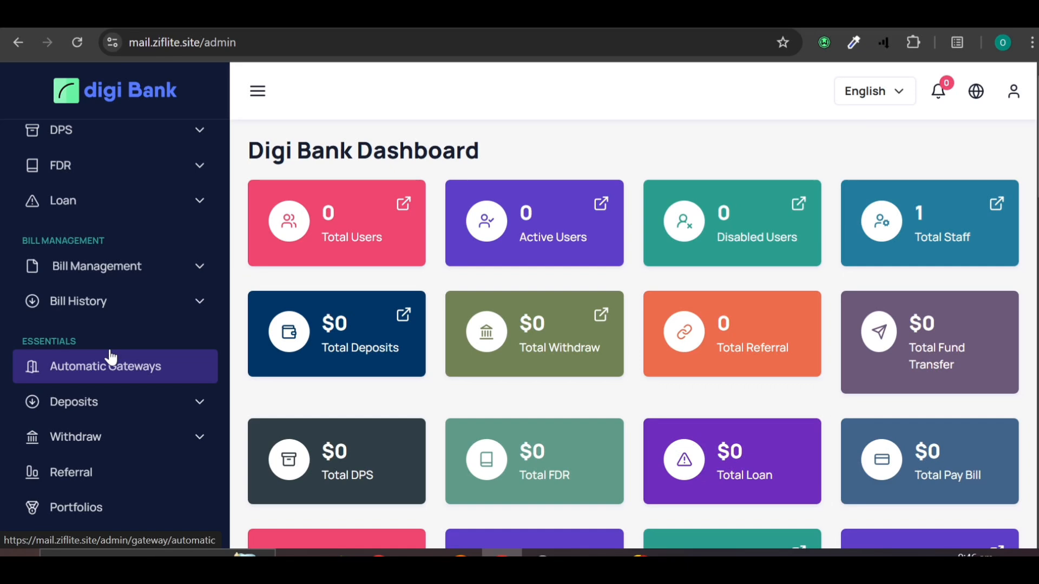
scroll(111, 357, down, 8)
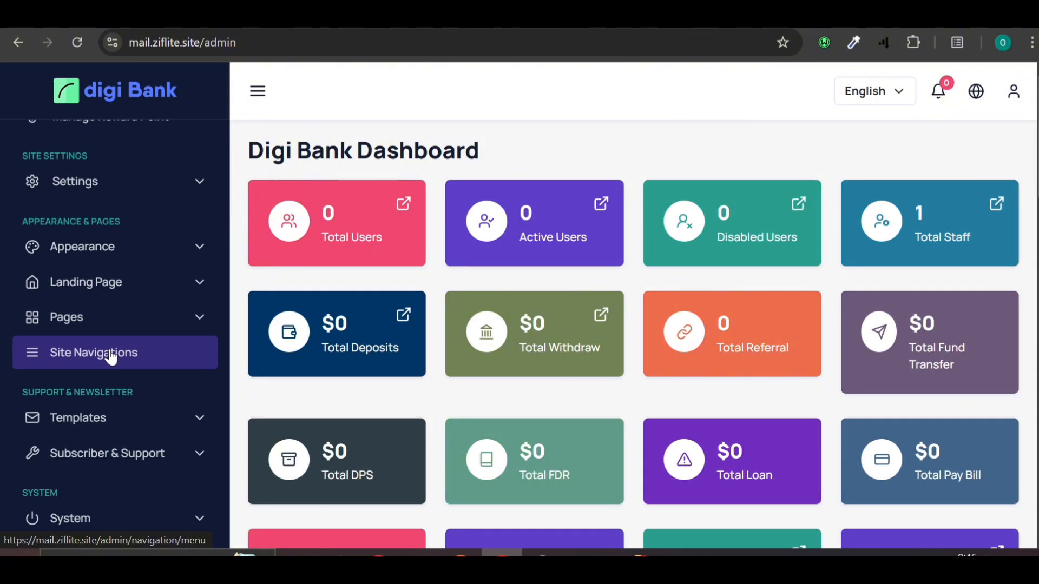
scroll(111, 357, up, 4)
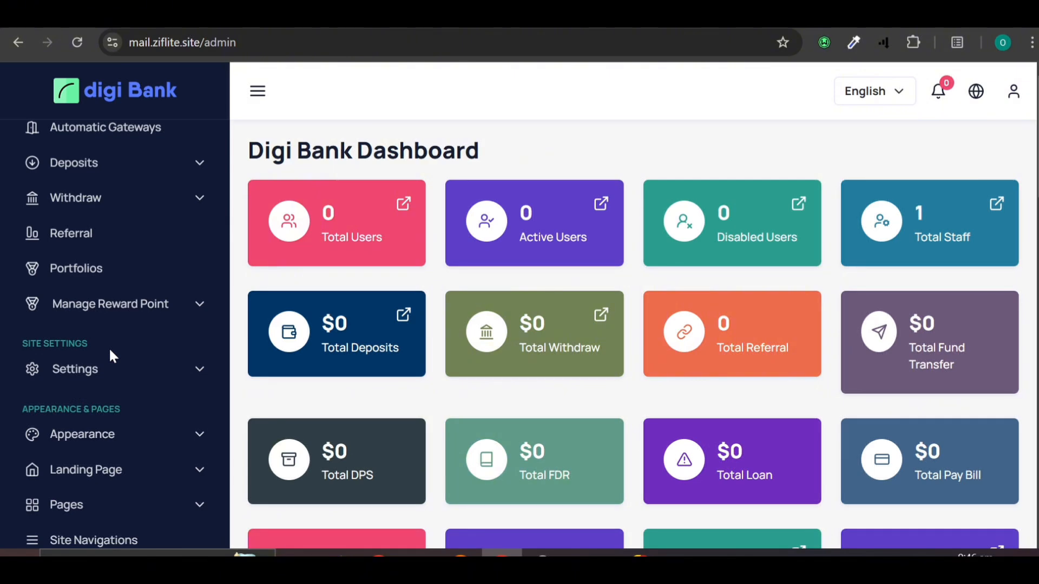
scroll(109, 346, up, 10)
Step: Switch to the public digi Bank home page and scroll down through its sections
click(162, 16)
scroll(389, 317, up, 15)
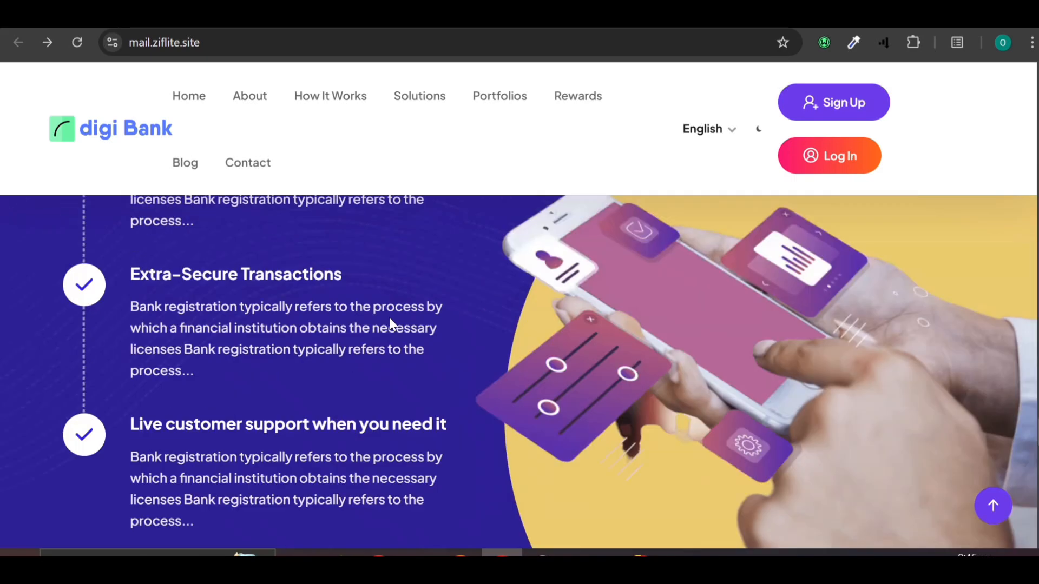
scroll(388, 316, down, 20)
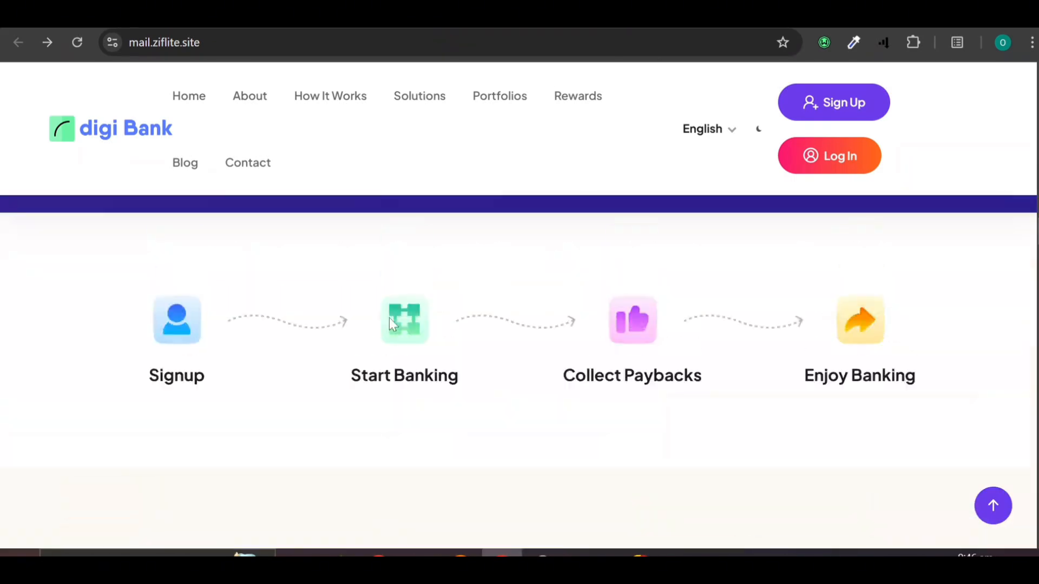
scroll(388, 317, up, 15)
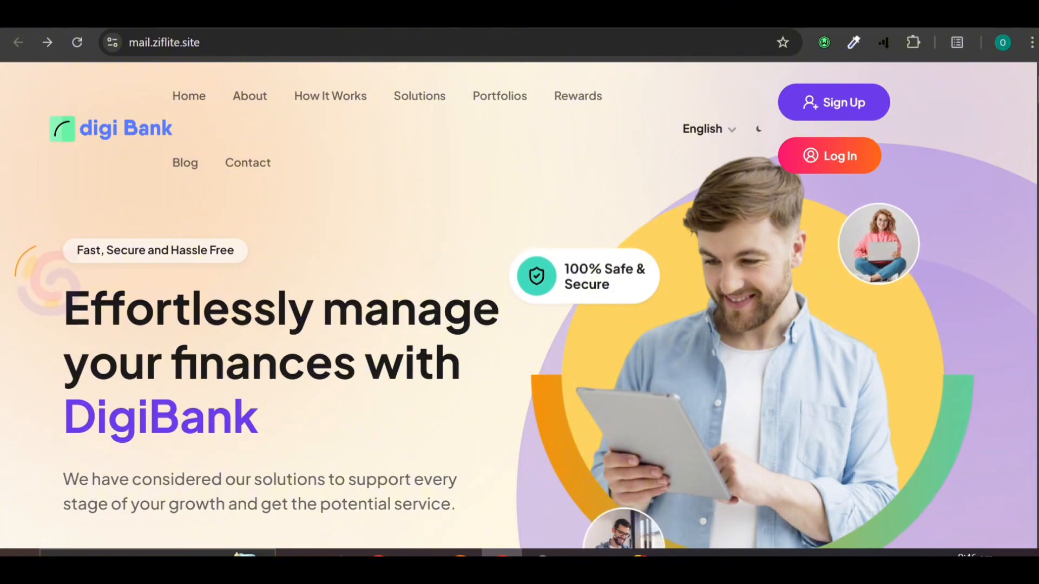
scroll(391, 323, down, 15)
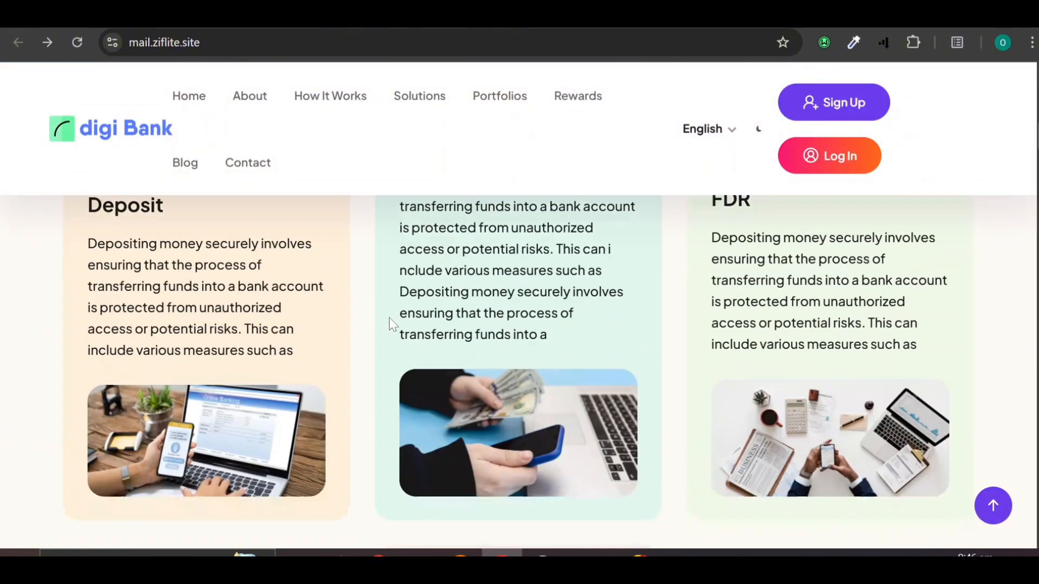
scroll(390, 323, down, 15)
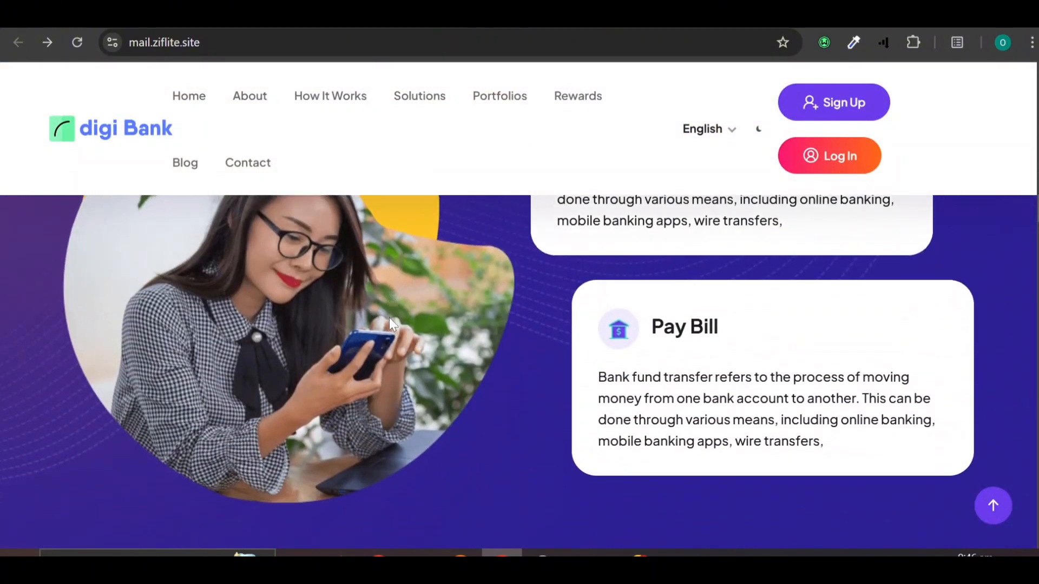
scroll(391, 324, down, 4)
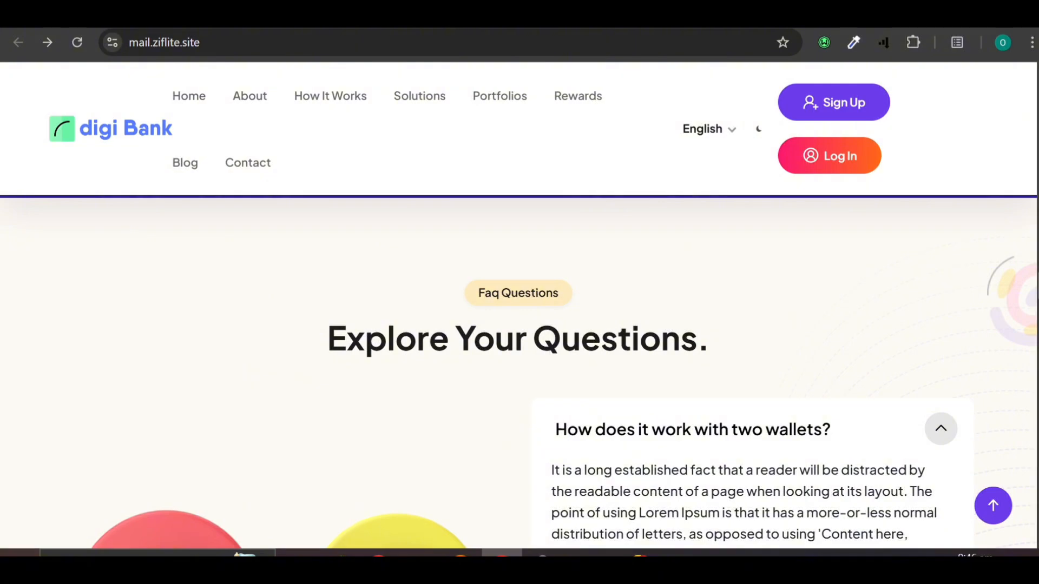
Step: Continue down to the footer, then back up to the 'Explore Your Questions' FAQ
scroll(391, 325, down, 15)
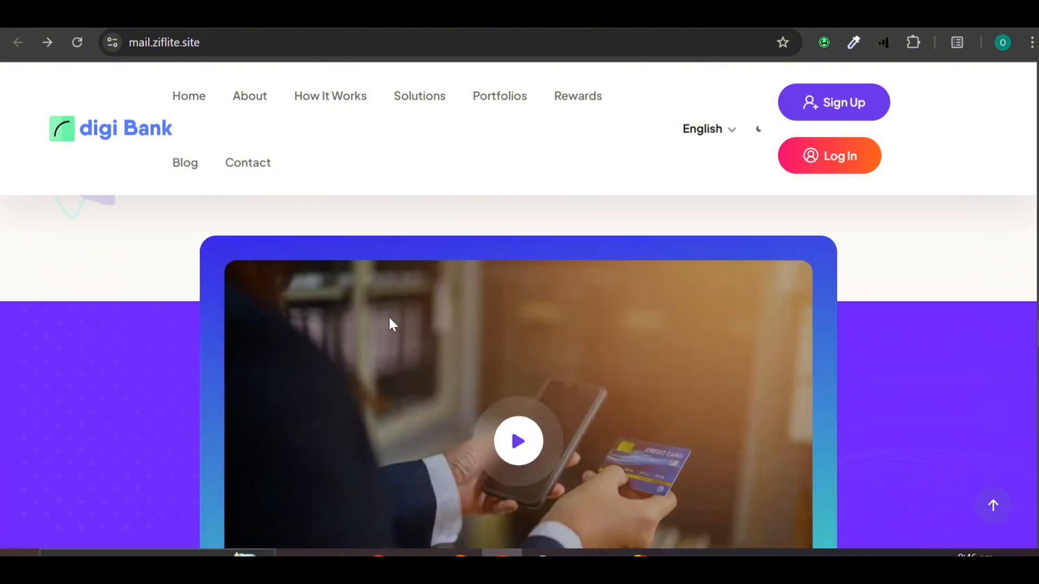
scroll(391, 325, down, 3)
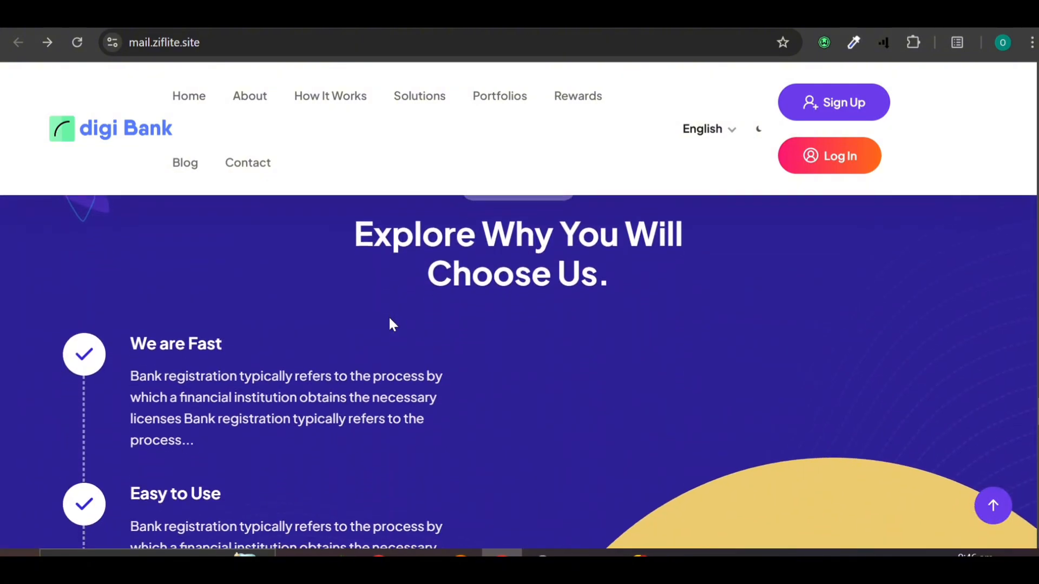
scroll(391, 325, down, 12)
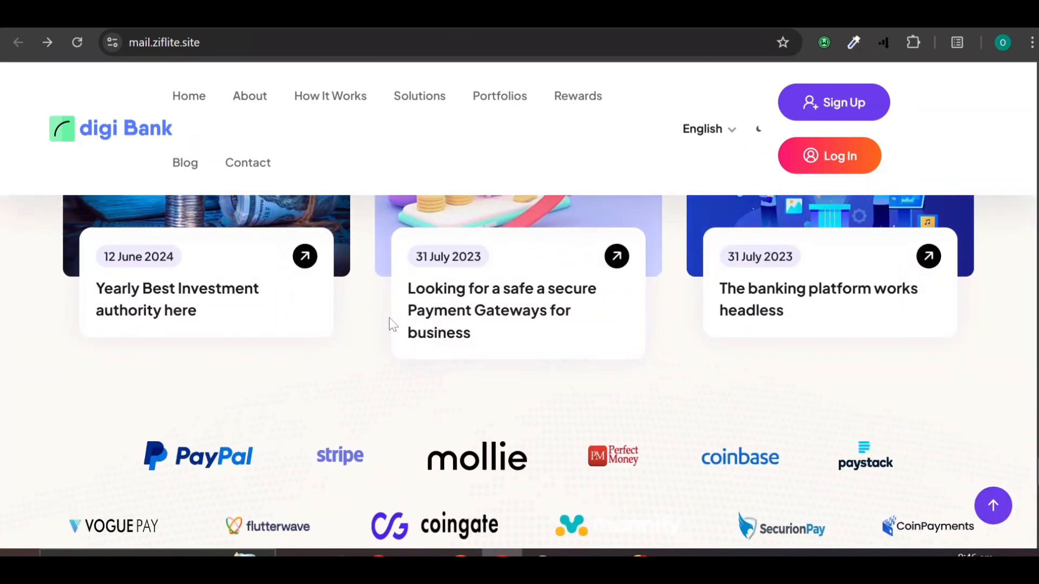
scroll(324, 361, down, 2)
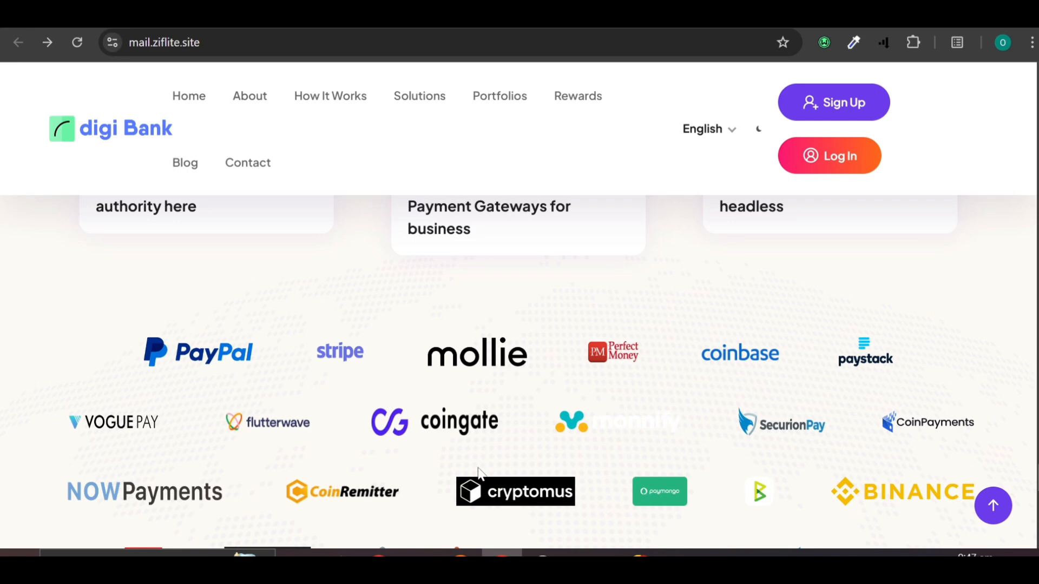
scroll(189, 434, down, 2)
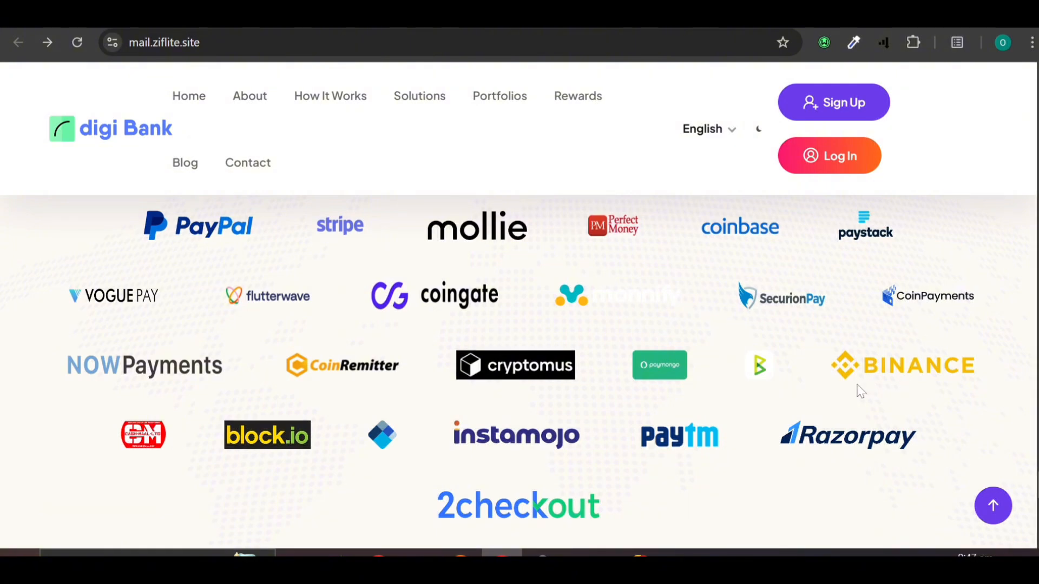
scroll(528, 492, down, 8)
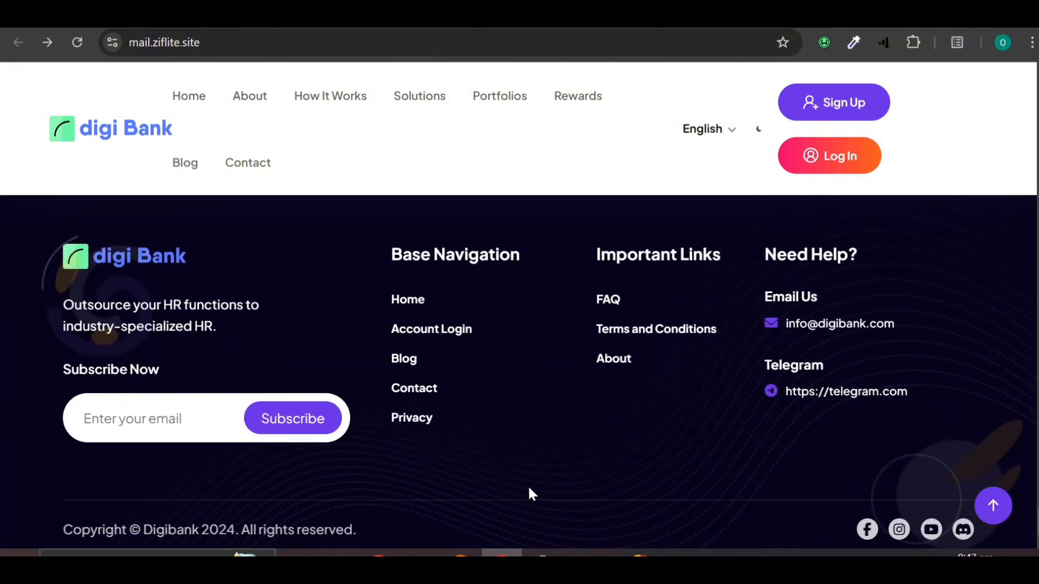
scroll(529, 490, up, 10)
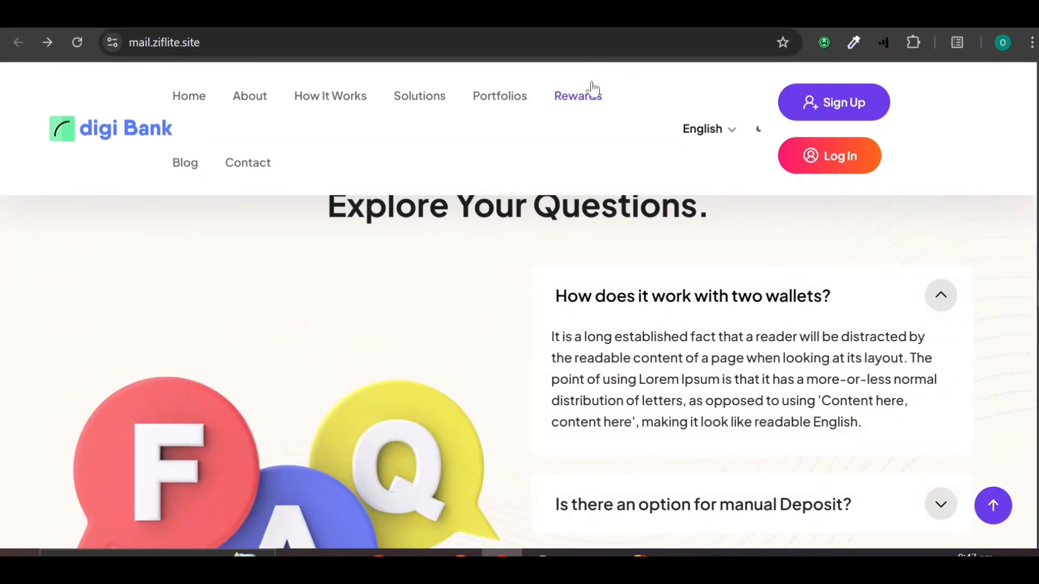
Step: Browse the Rewards and Portfolios pages, then return to the digi Bank home page via the logo
click(578, 105)
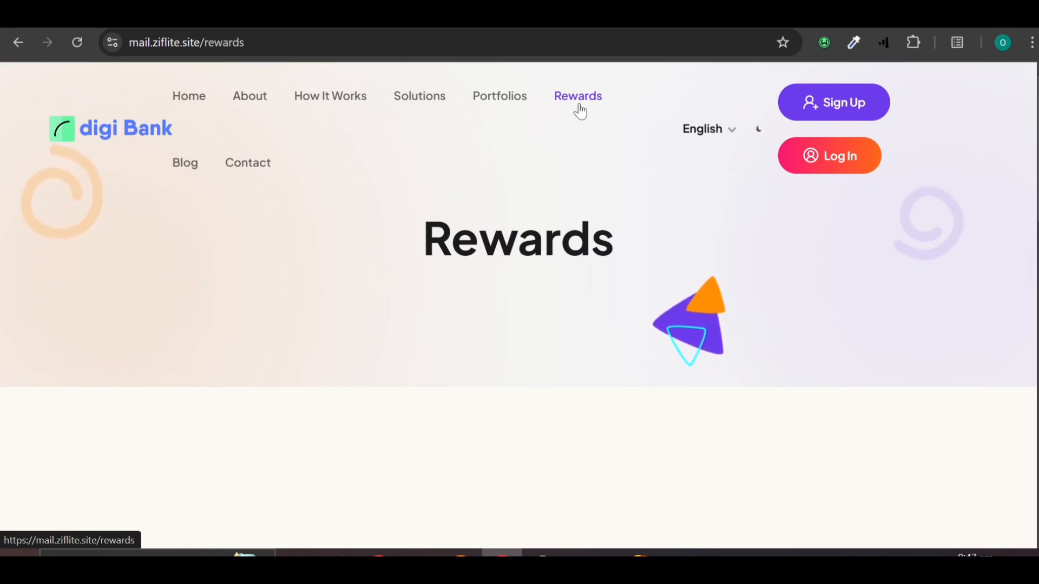
scroll(464, 357, down, 15)
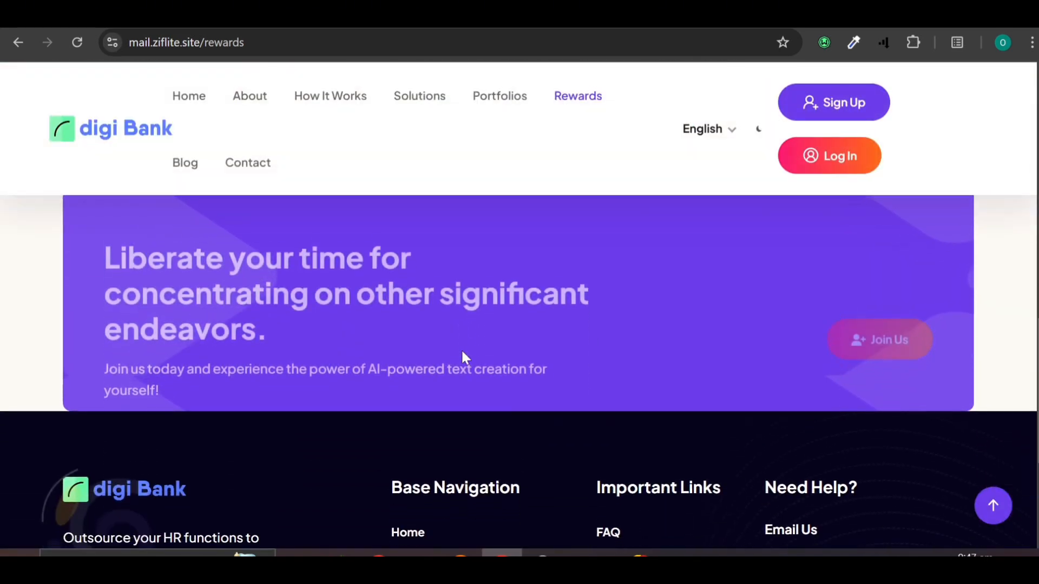
scroll(463, 357, up, 15)
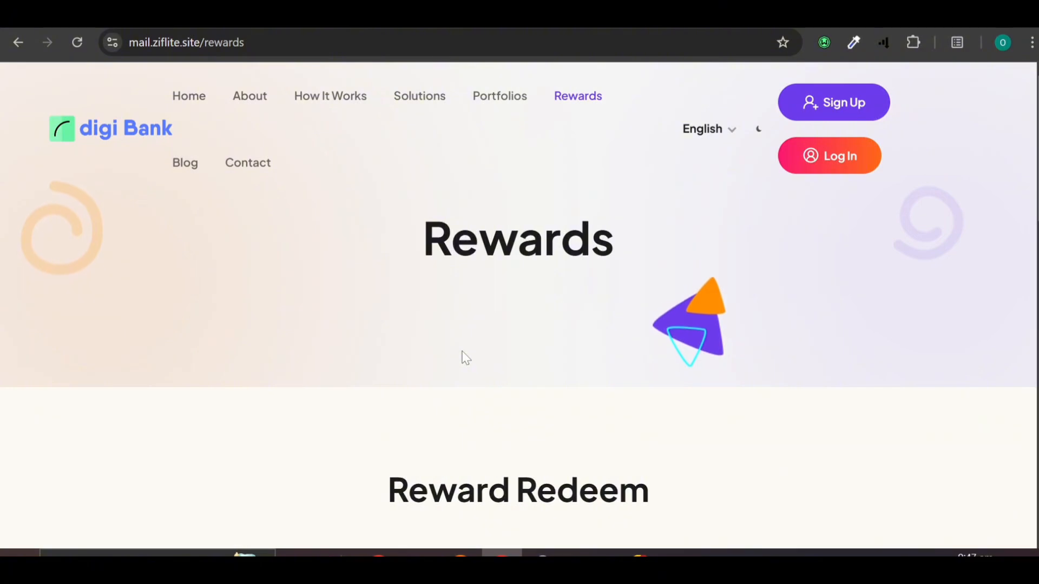
click(494, 96)
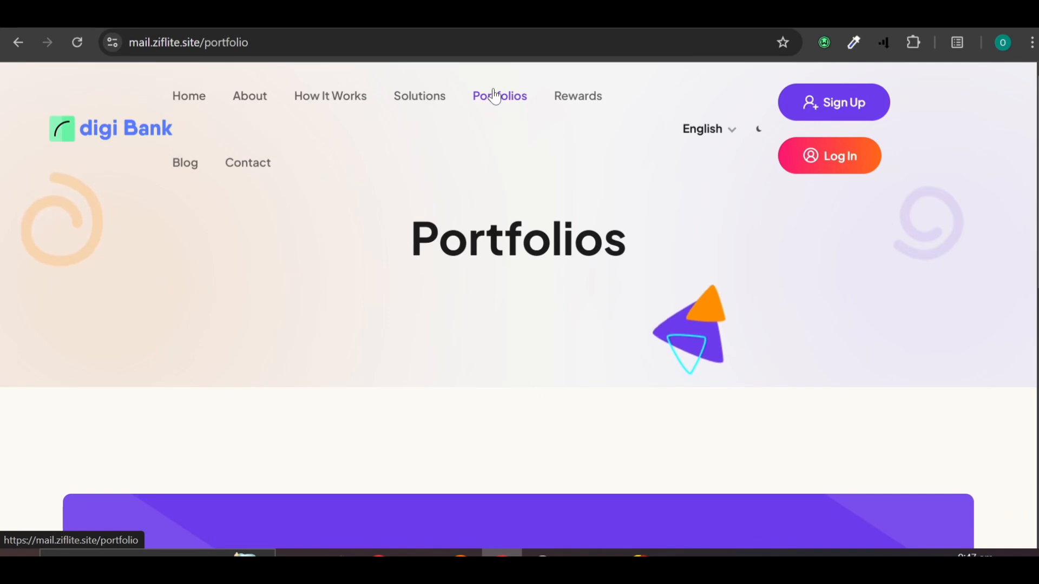
click(124, 142)
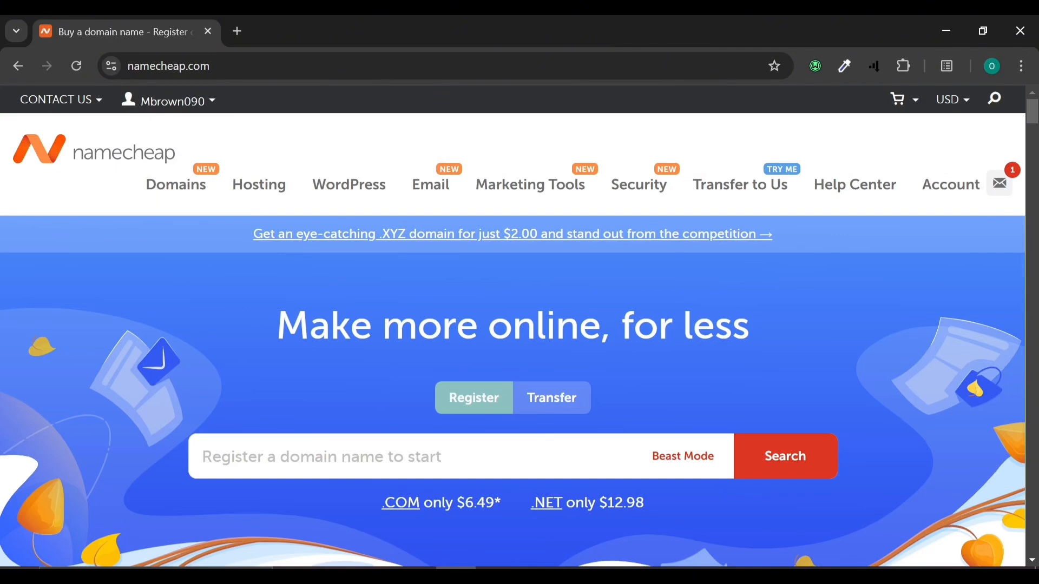
Step: From the Namecheap account Dashboard, launch cPanel for the myna.site hosting account
scroll(304, 473, down, 5)
scroll(304, 472, up, 5)
mouse_move(142, 102)
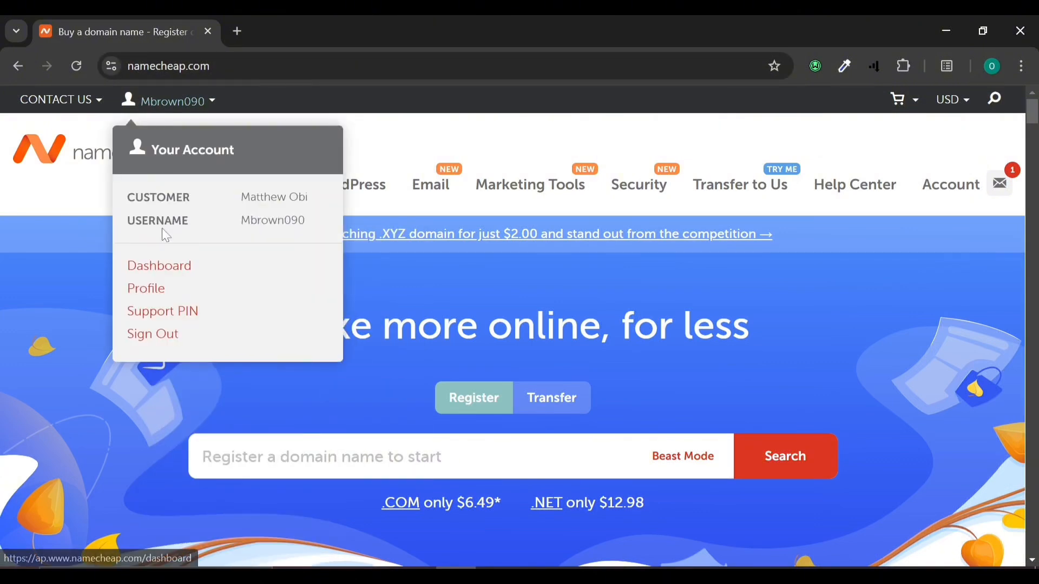
click(165, 271)
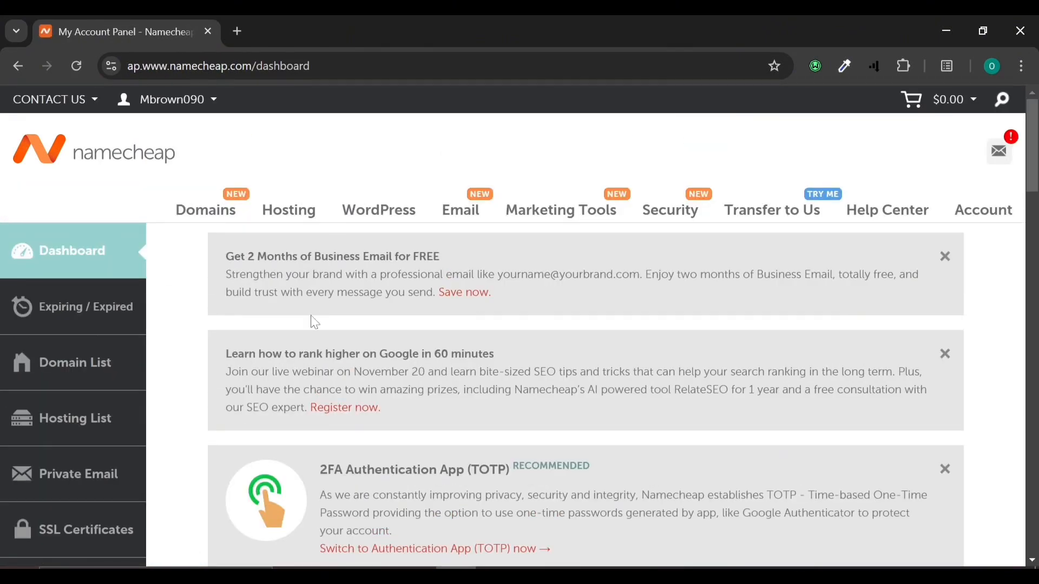
scroll(314, 322, down, 10)
mouse_move(491, 171)
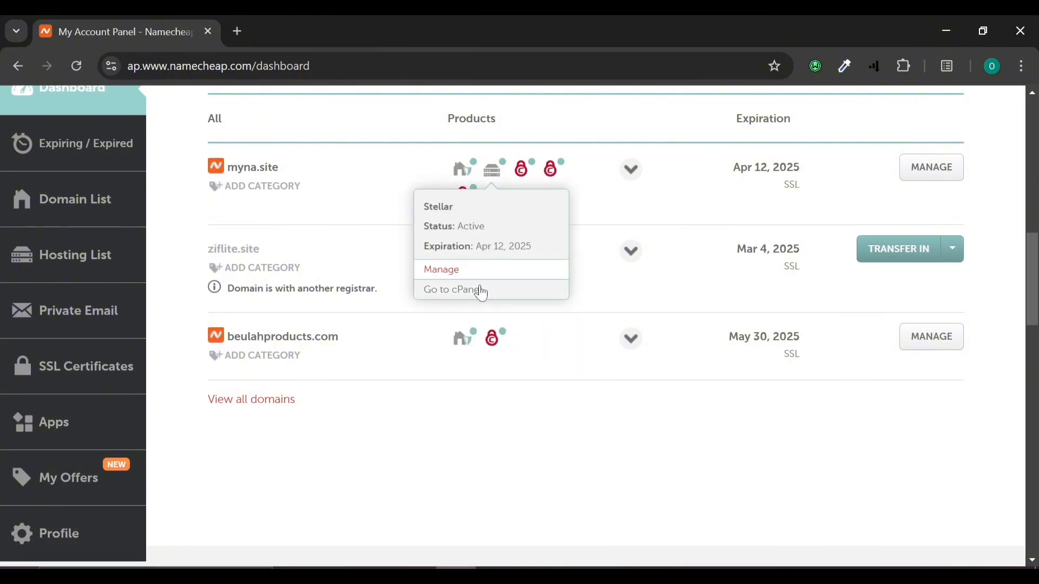
click(479, 290)
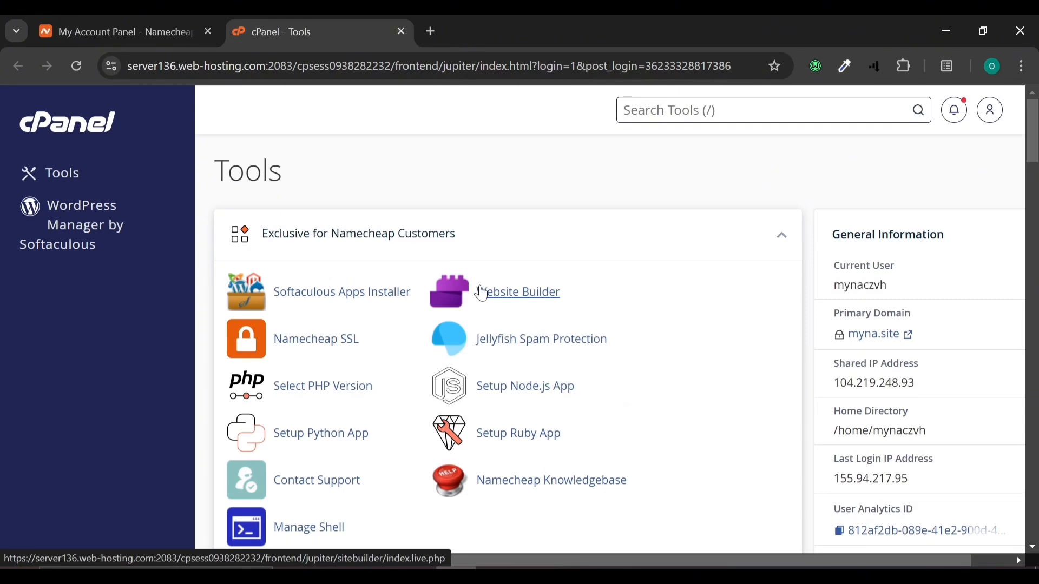
Step: Search 'fil' to open File Manager and go to the mail.ziflite.site folder holding main.zip
text(fil)
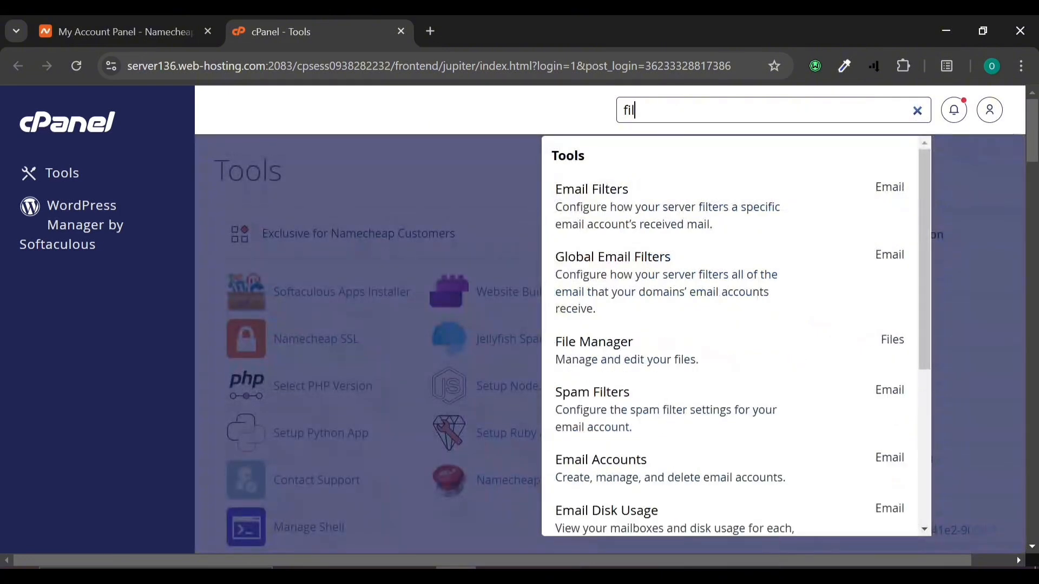
click(595, 346)
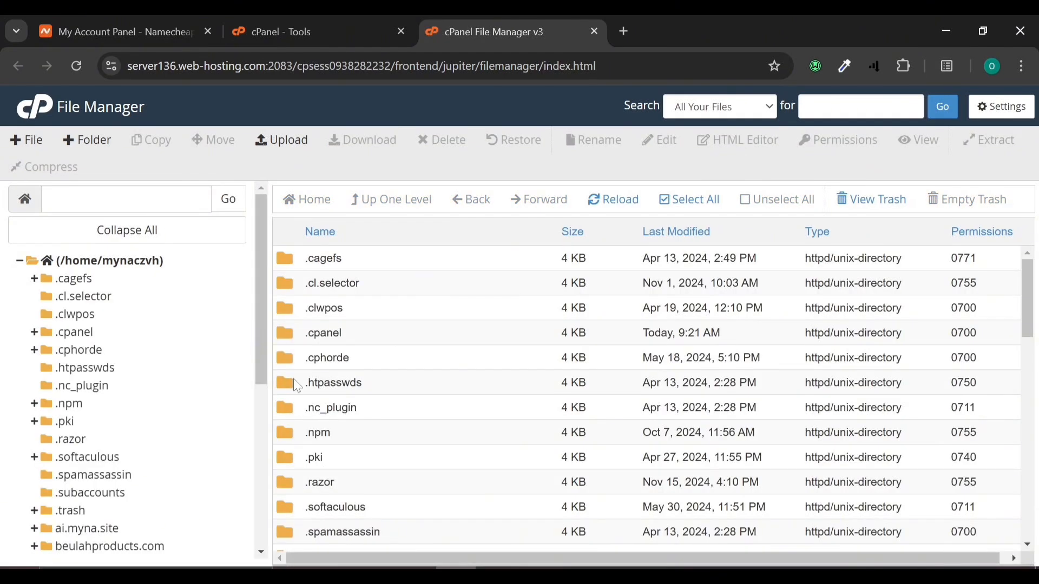
scroll(297, 385, down, 12)
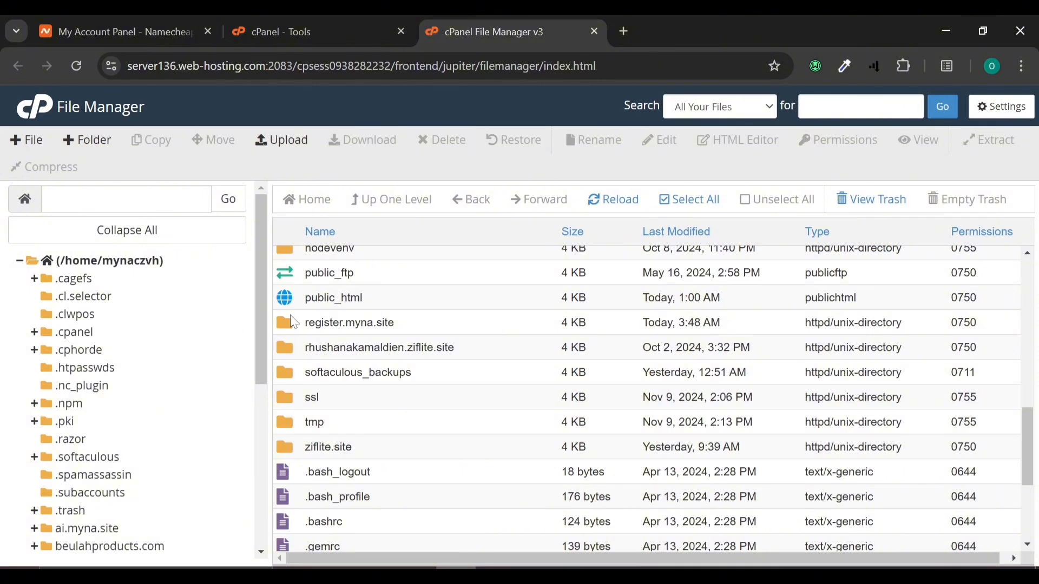
scroll(78, 479, down, 3)
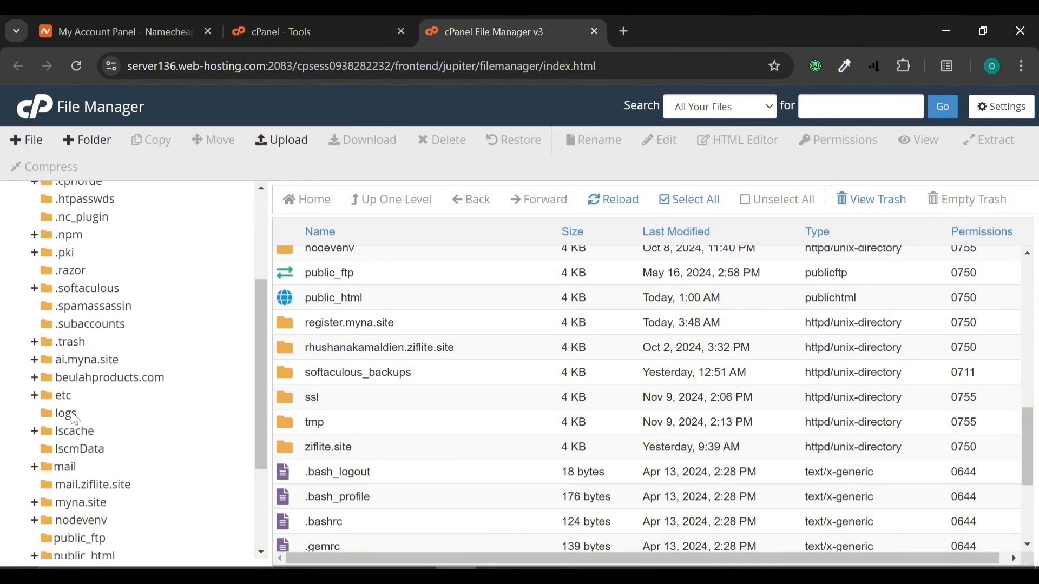
click(73, 484)
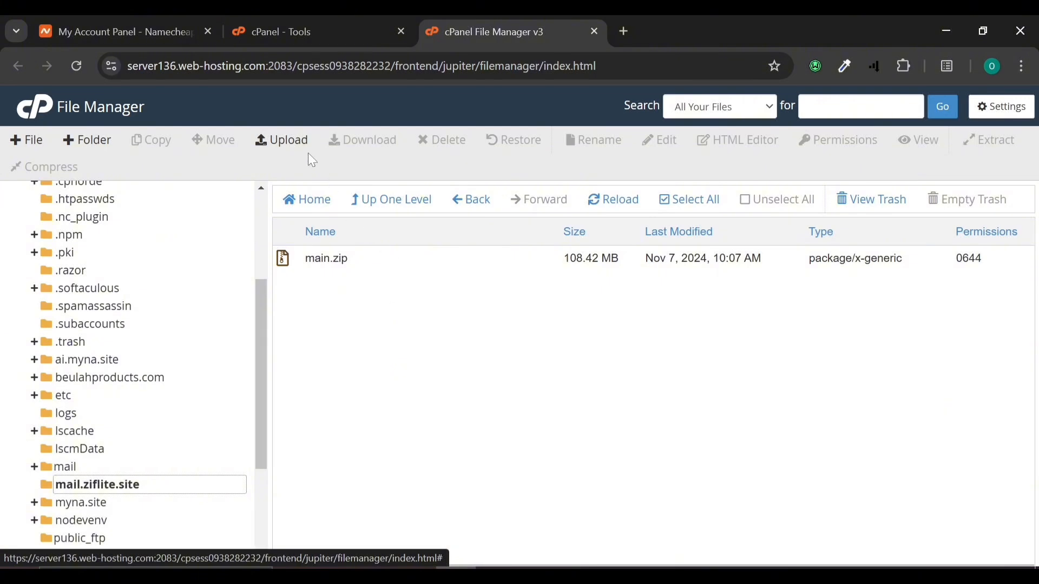
click(290, 144)
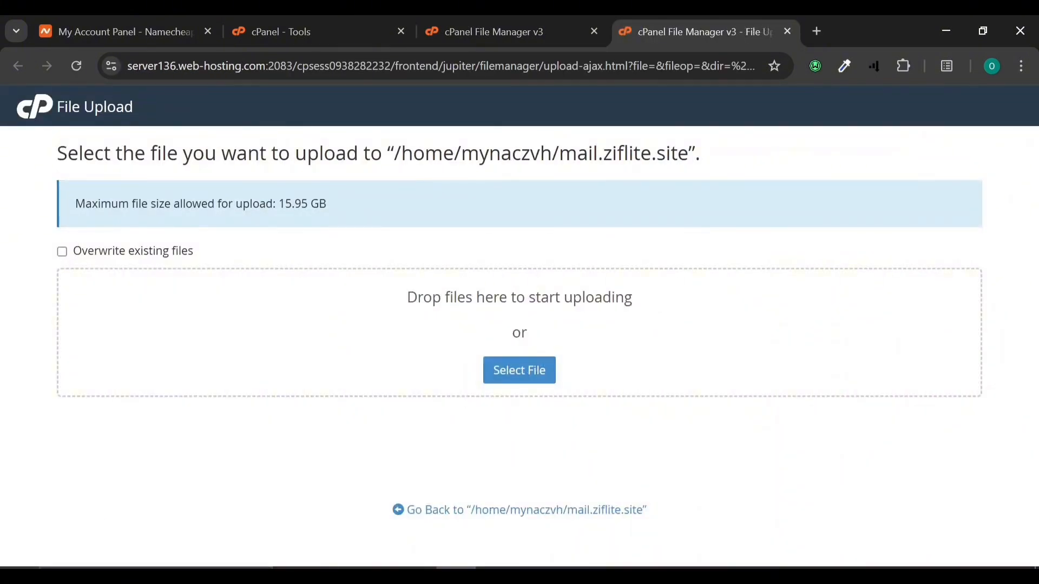
click(513, 375)
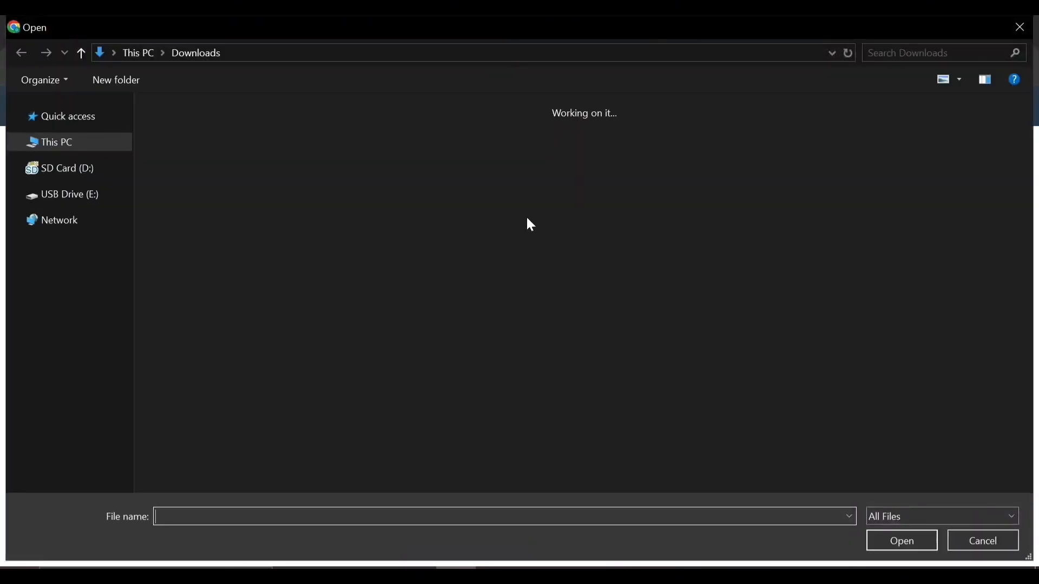
click(210, 201)
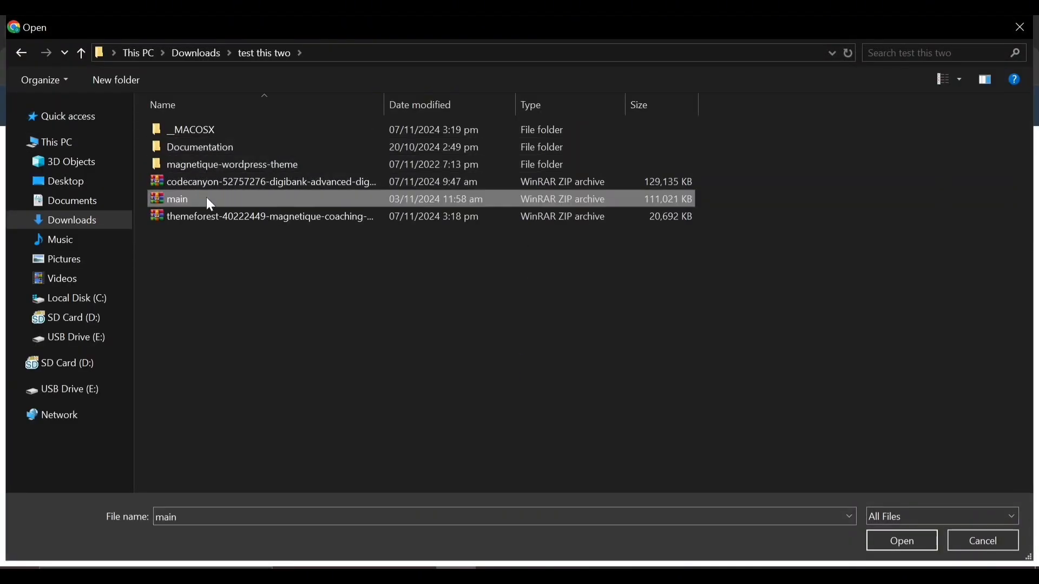
double_click(210, 201)
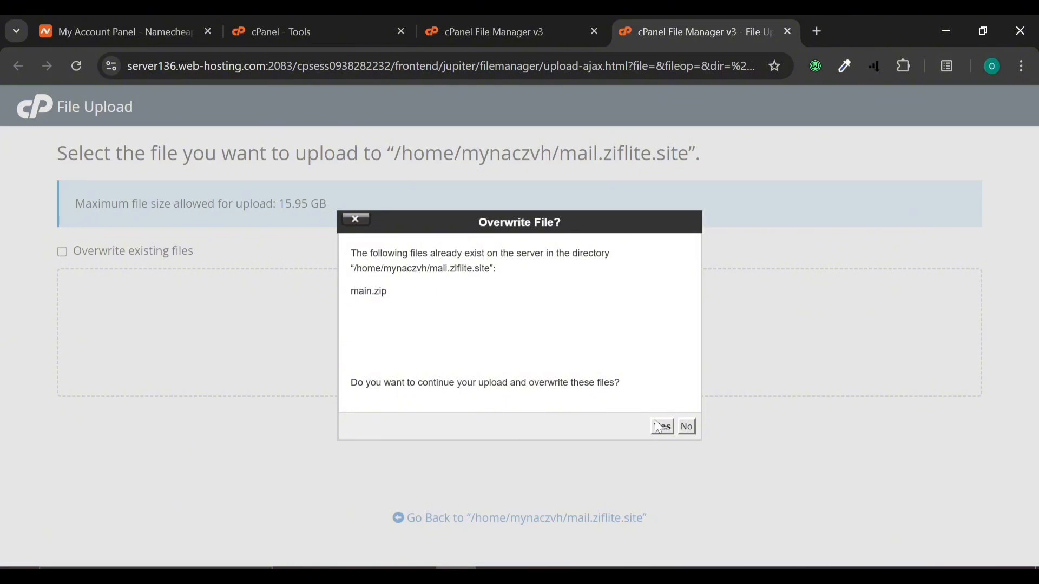
click(687, 427)
click(499, 22)
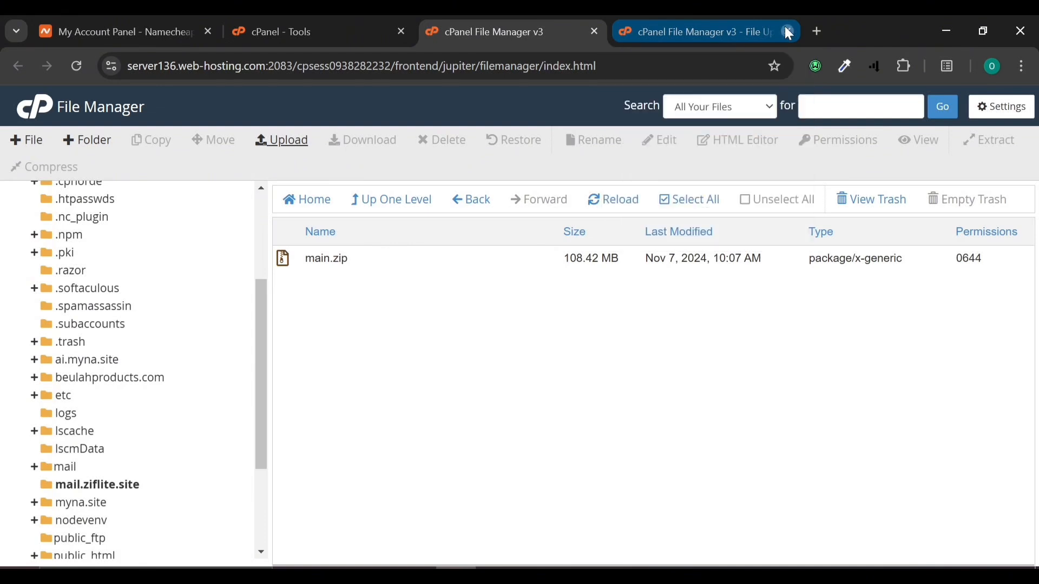
click(787, 31)
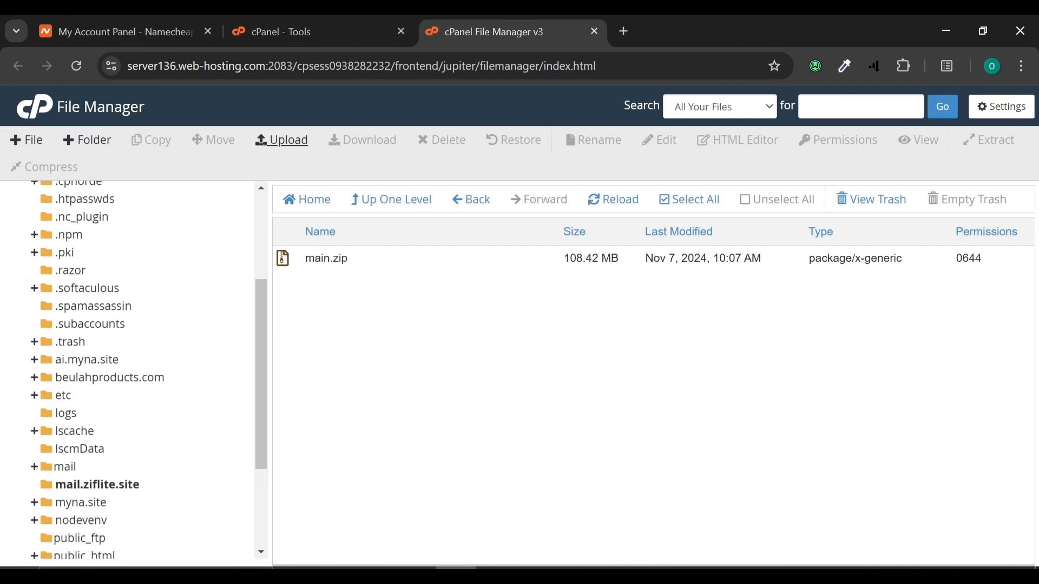
Step: Extract main.zip into mail.ziflite.site and close the Extraction Results dialog
click(326, 258)
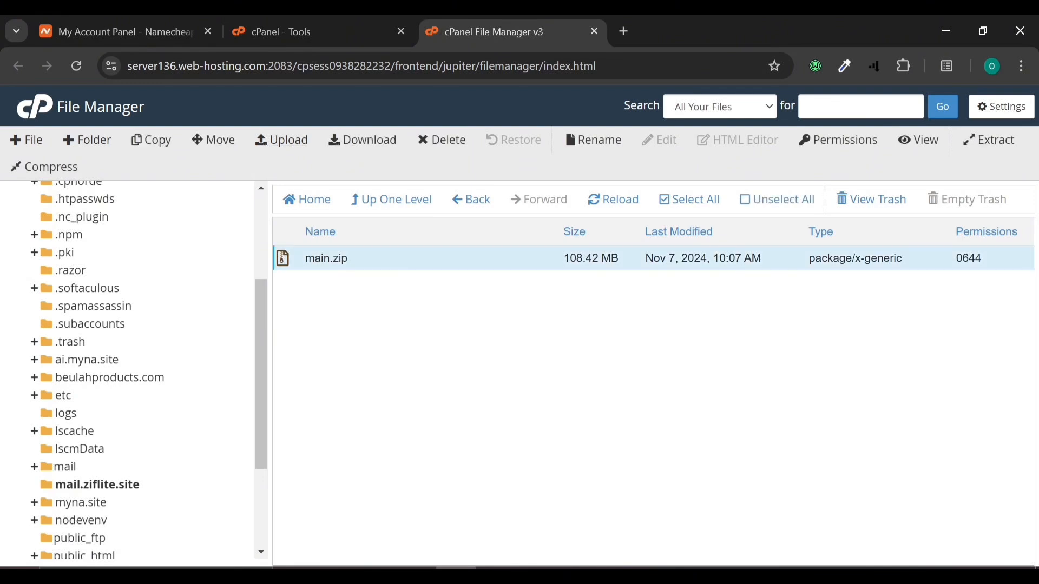
right_click(292, 264)
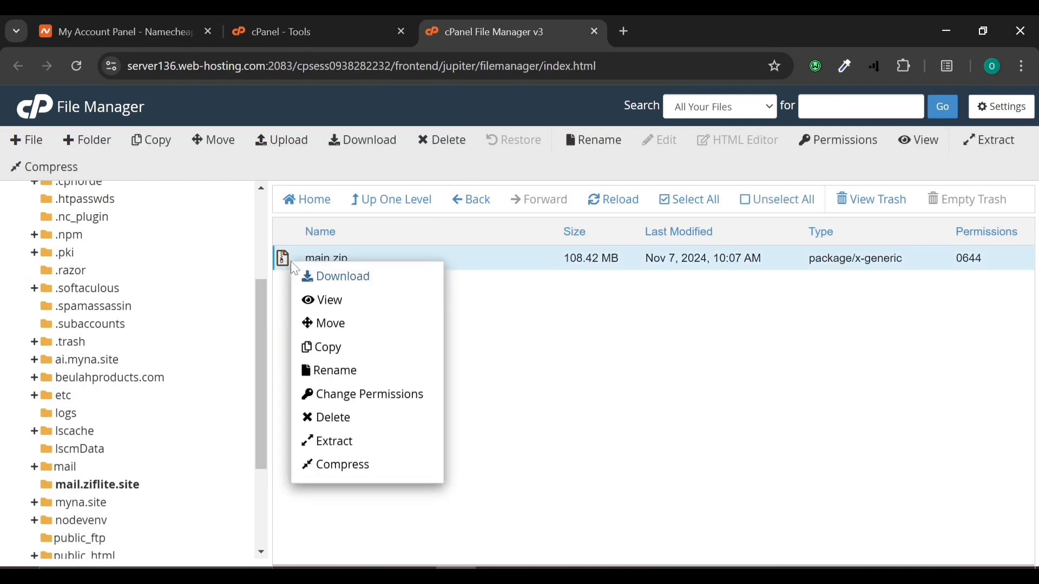
click(330, 438)
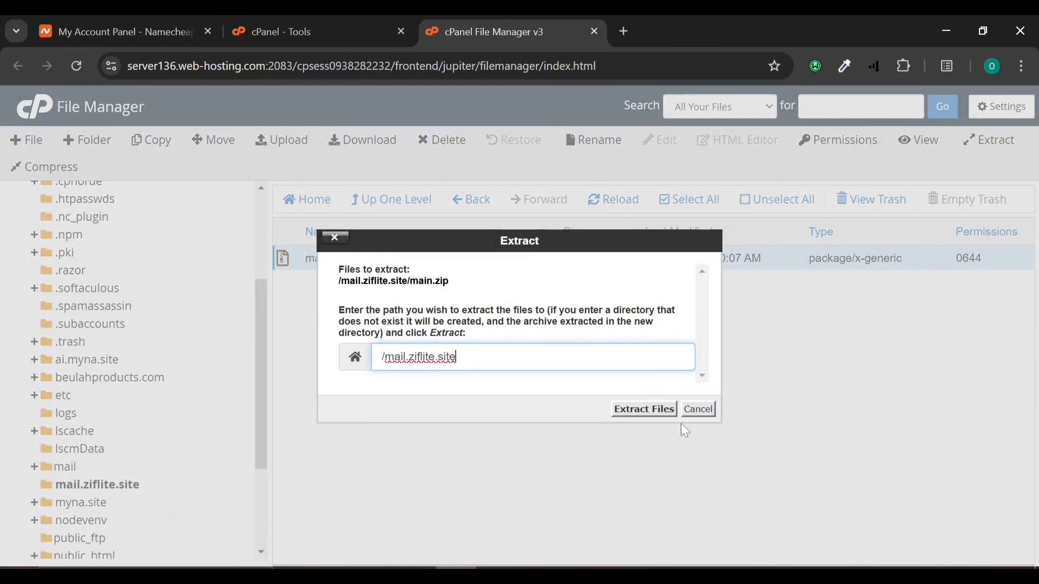
click(644, 409)
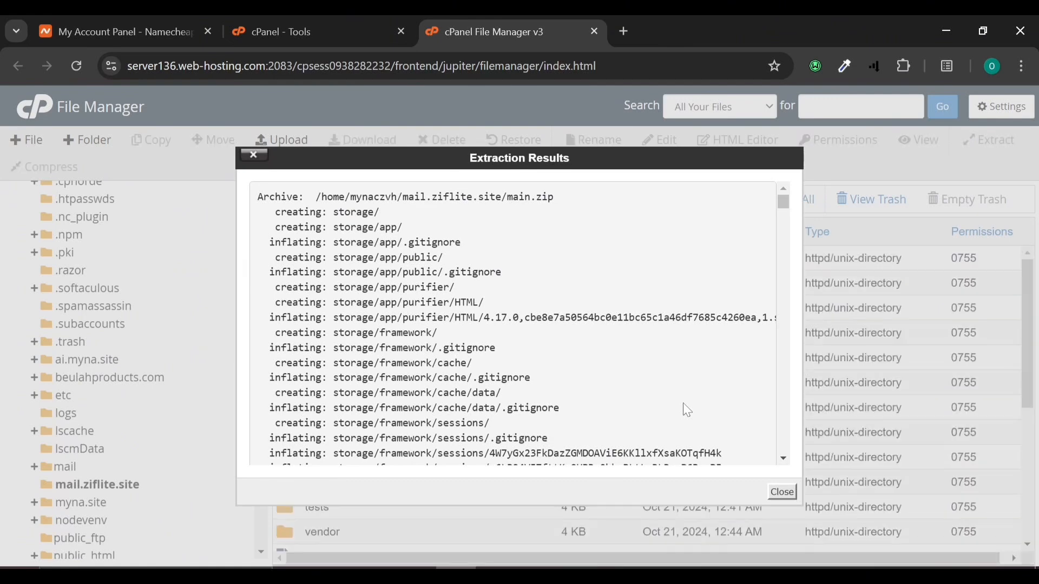
click(783, 492)
scroll(368, 486, down, 5)
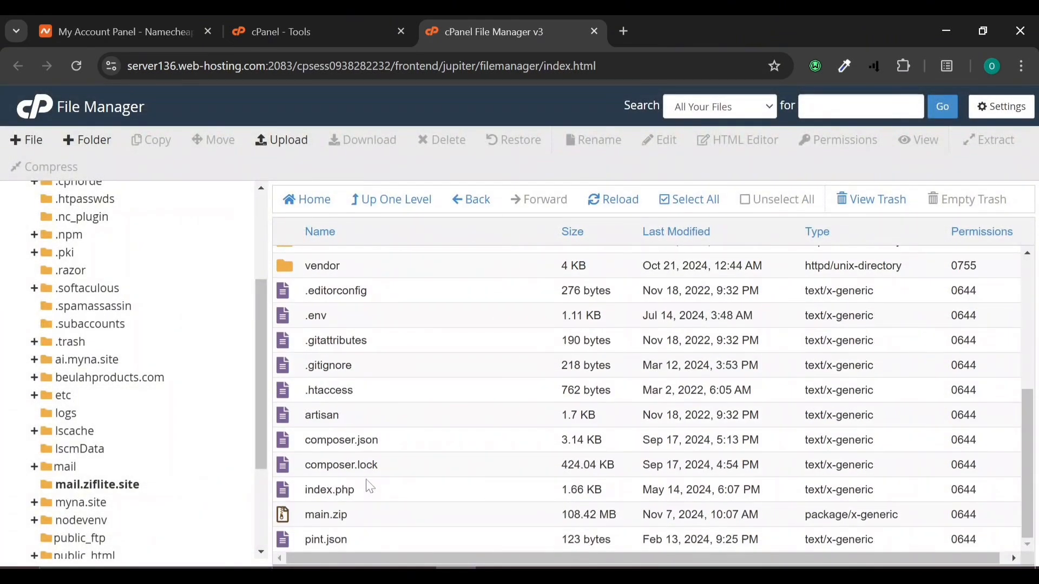
scroll(368, 486, up, 5)
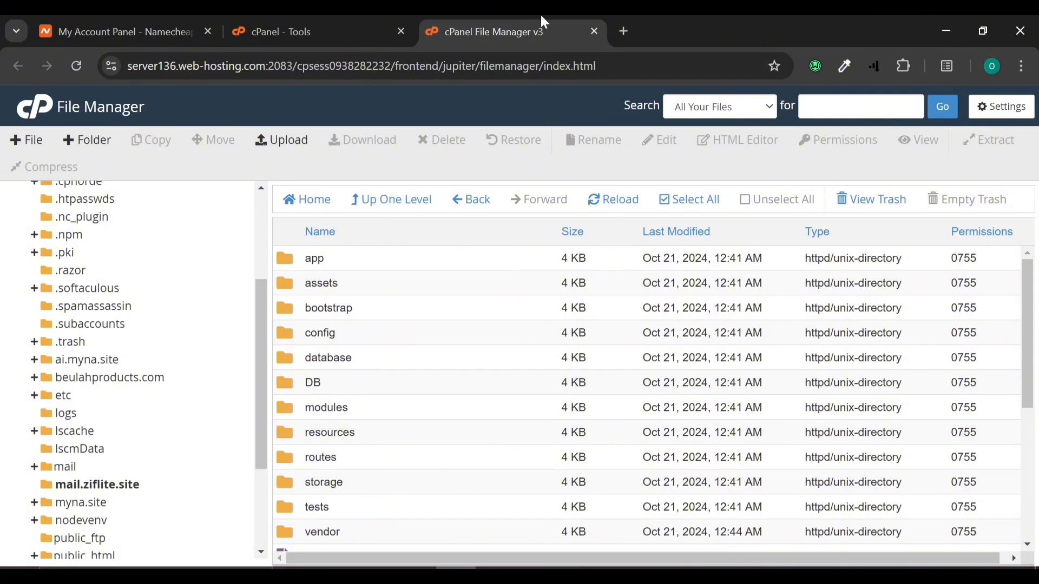
Step: Load mail.ziflite.site in a new tab and review the installer's Server Requirements, PHP 8.1 through JSON
click(623, 29)
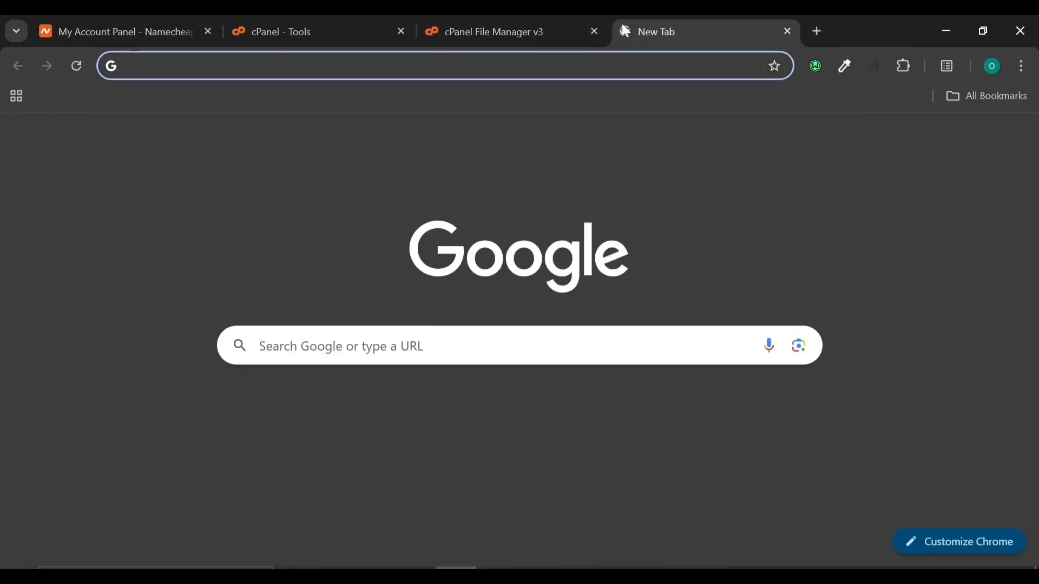
text(z)
key(BackSpace)
key(BackSpace)
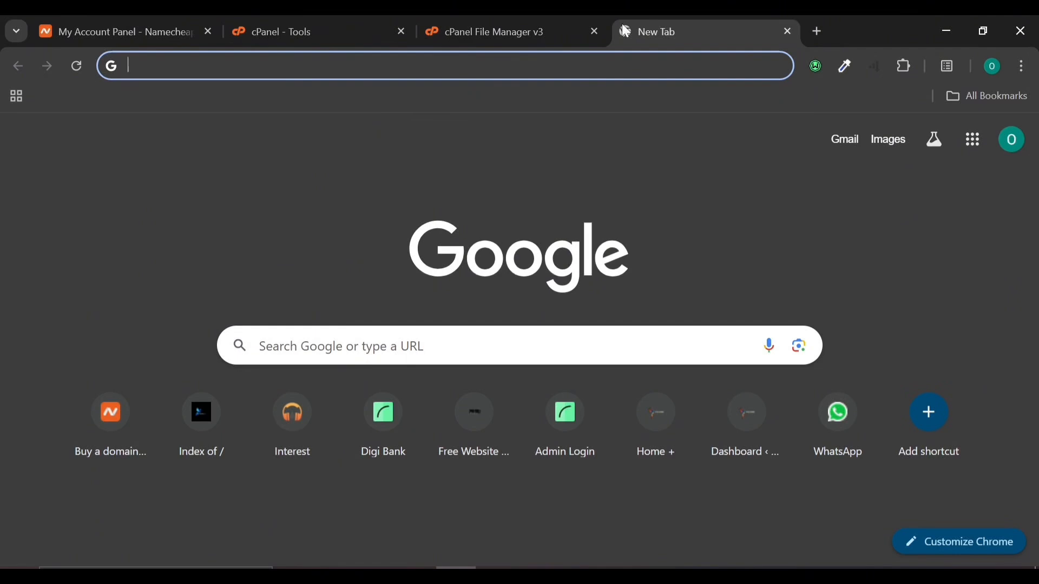
text(m)
key(Return)
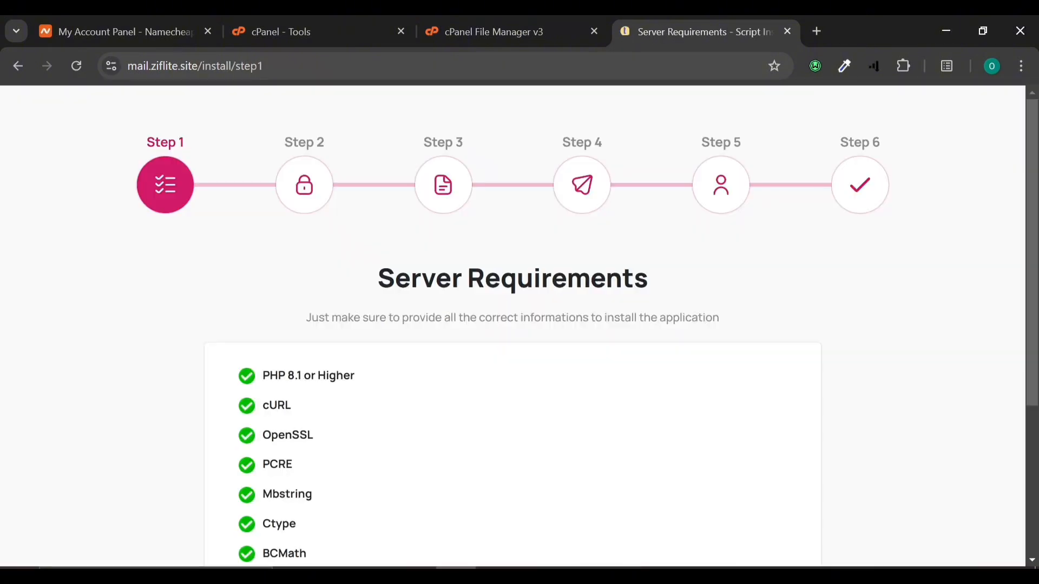
scroll(381, 424, down, 4)
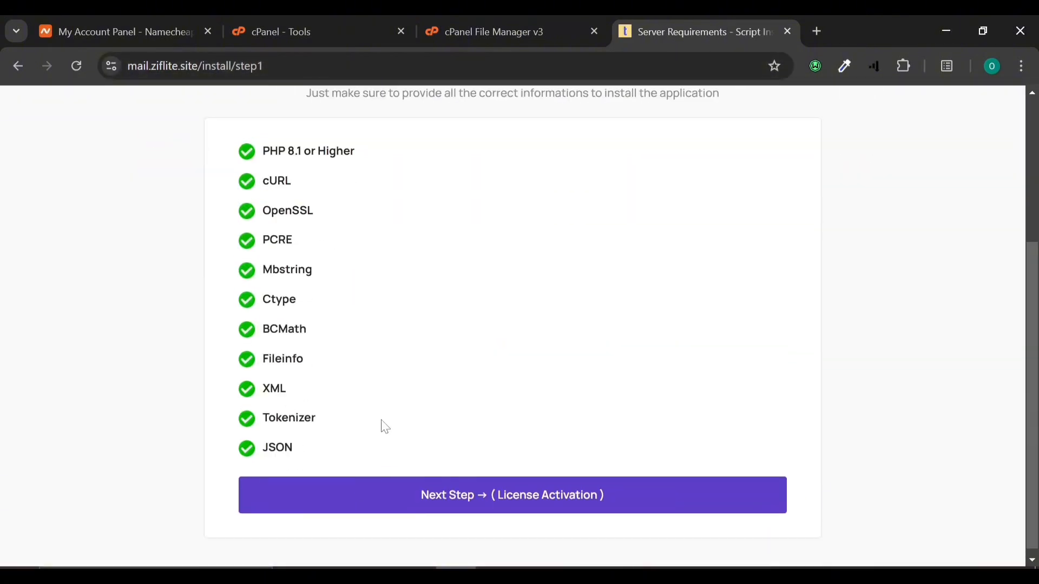
scroll(384, 427, up, 1)
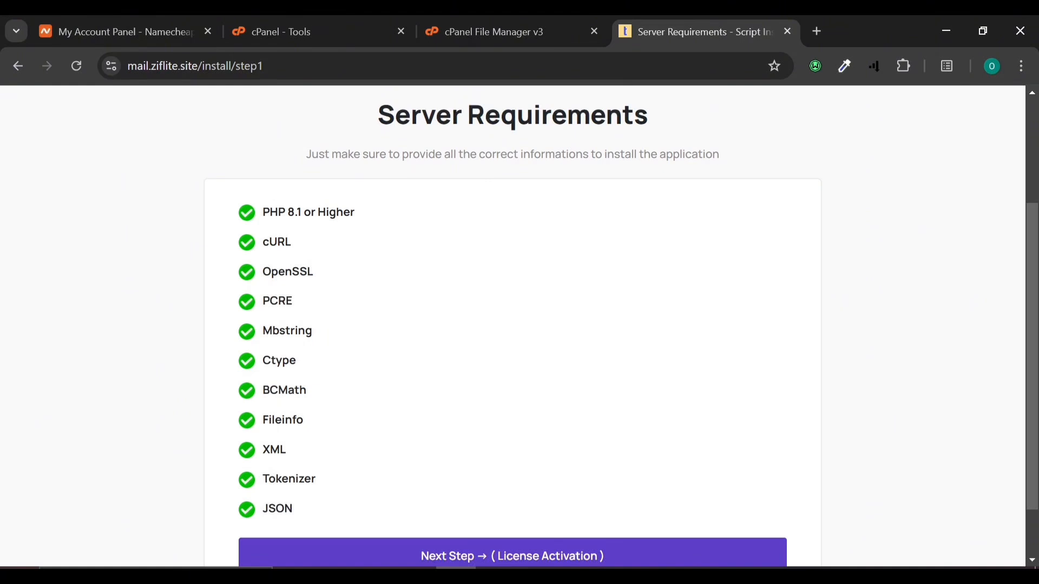
scroll(272, 488, down, 1)
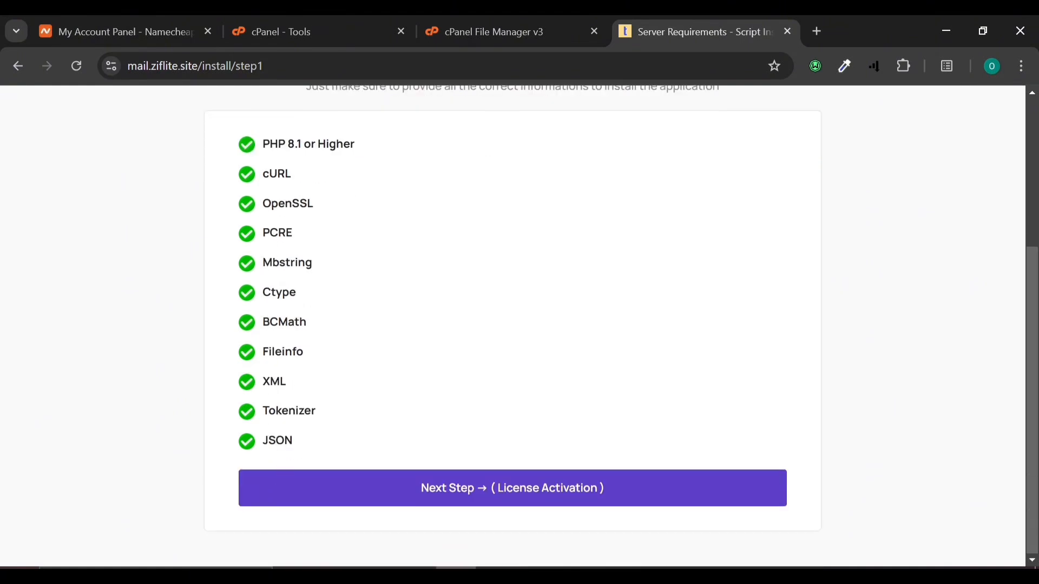
Step: Enter the username and licence code to activate, then review Database Setup (127.0.0.1, port 3306)
click(409, 491)
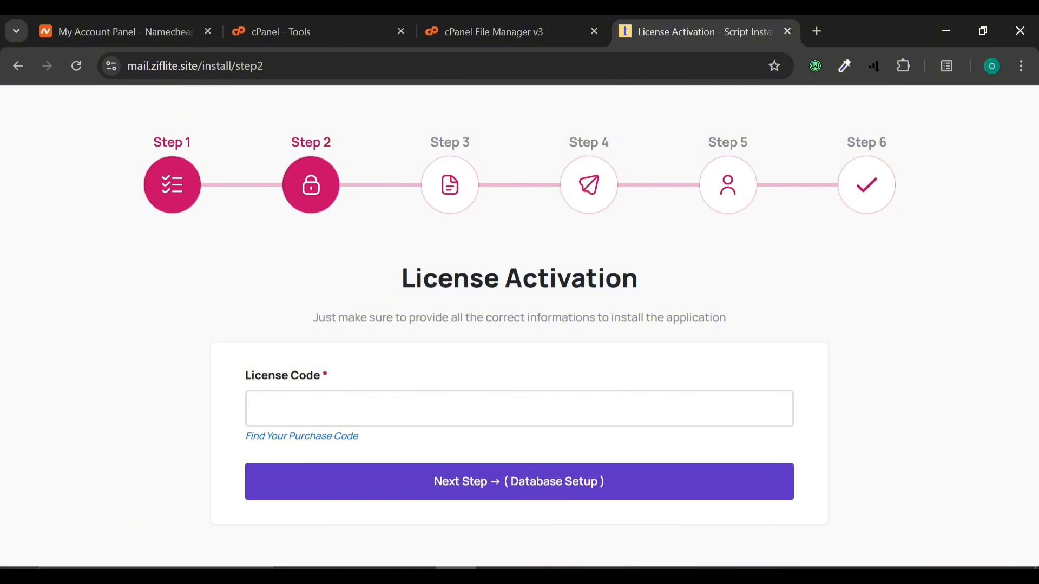
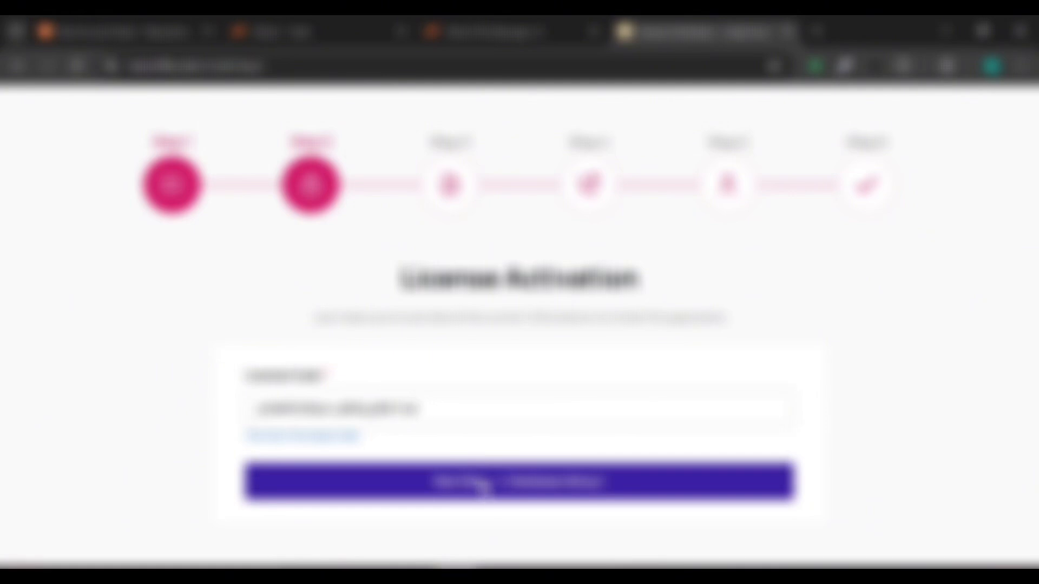
click(479, 486)
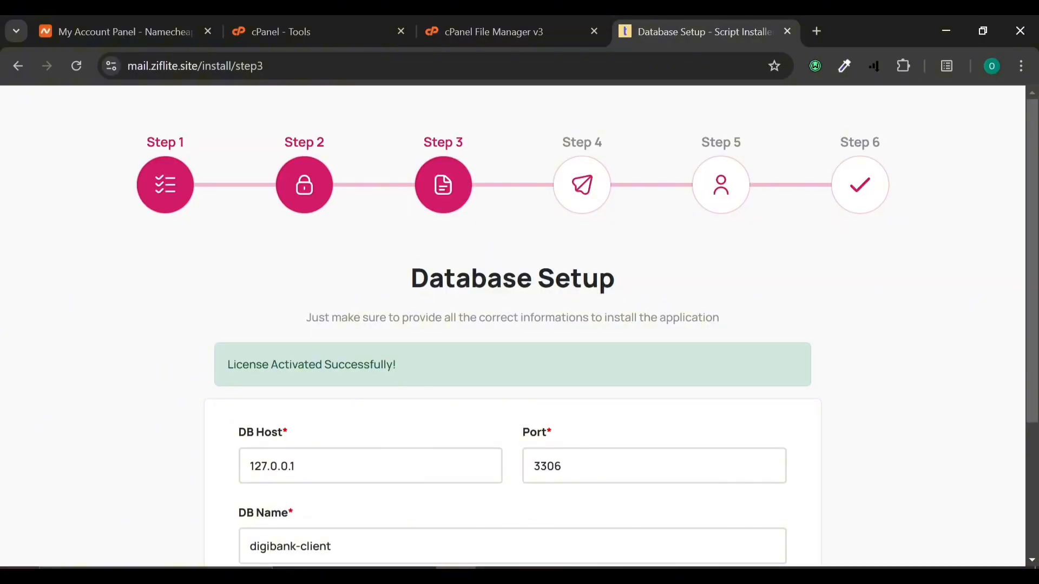
scroll(368, 435, down, 2)
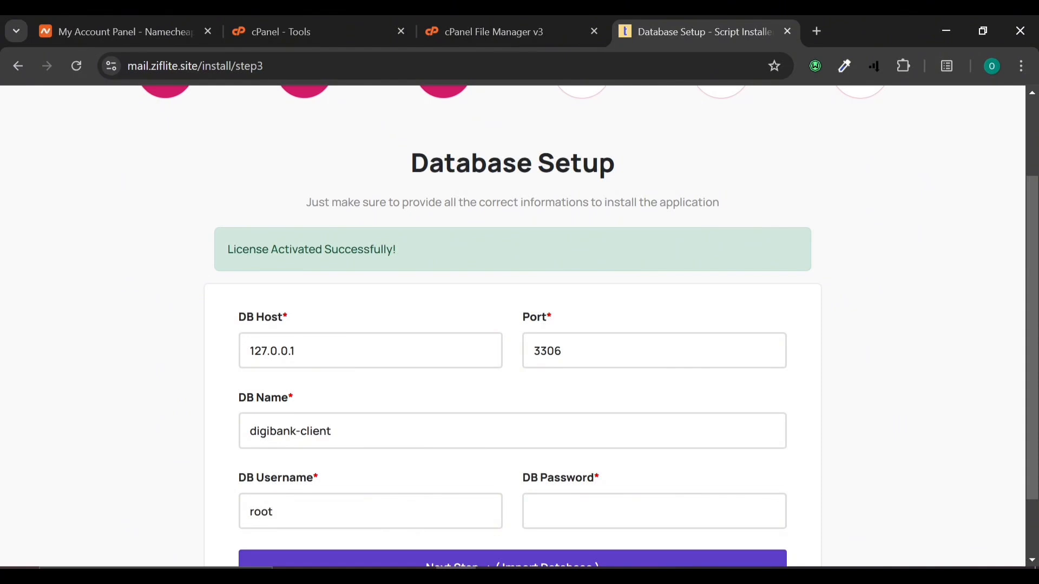
scroll(346, 276, down, 1)
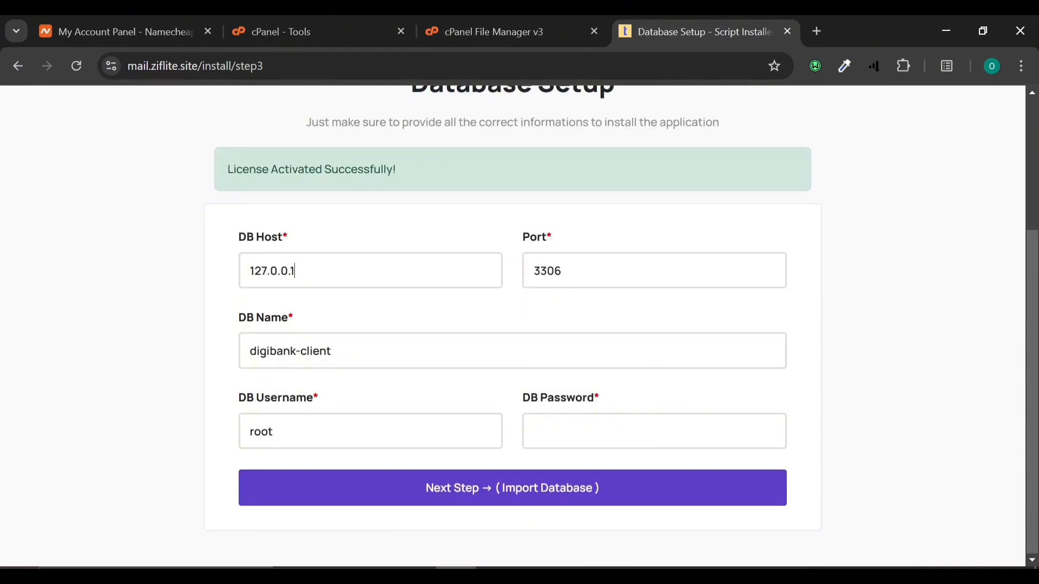
Step: Back in cPanel Tools, clear the search, enter 'dat' and open MySQL Databases
click(284, 14)
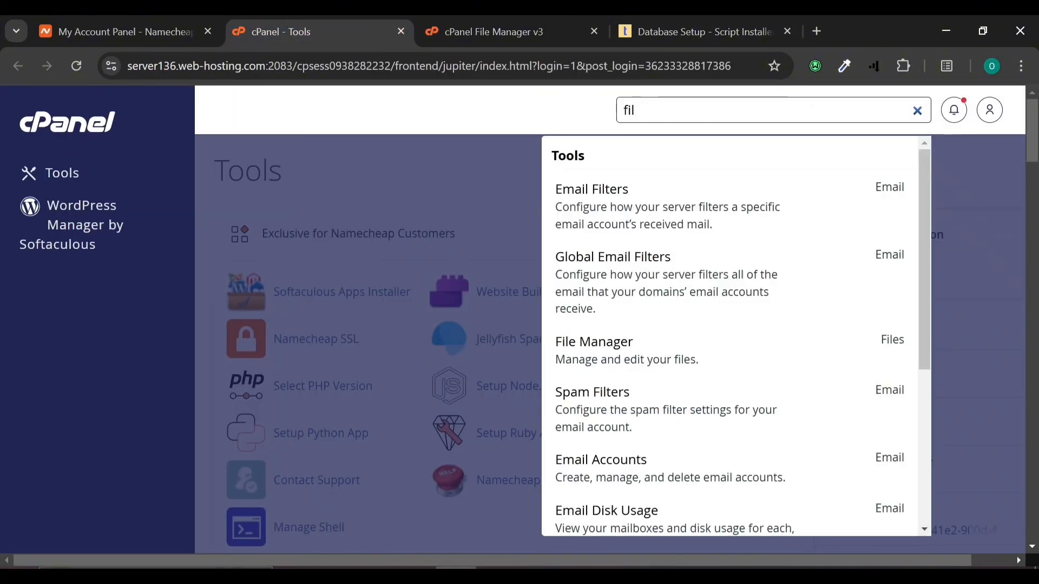
click(916, 112)
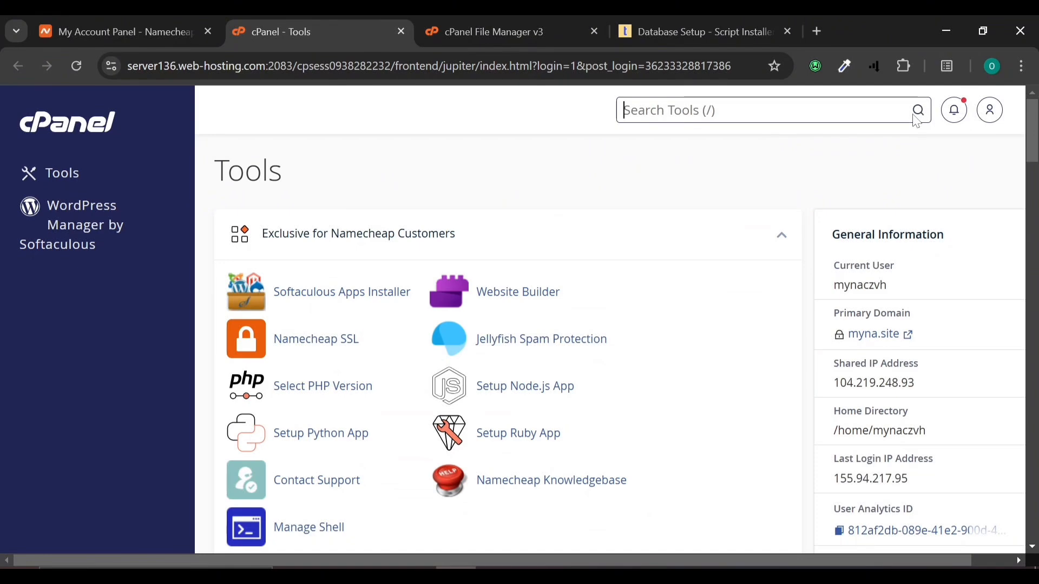
text(dat)
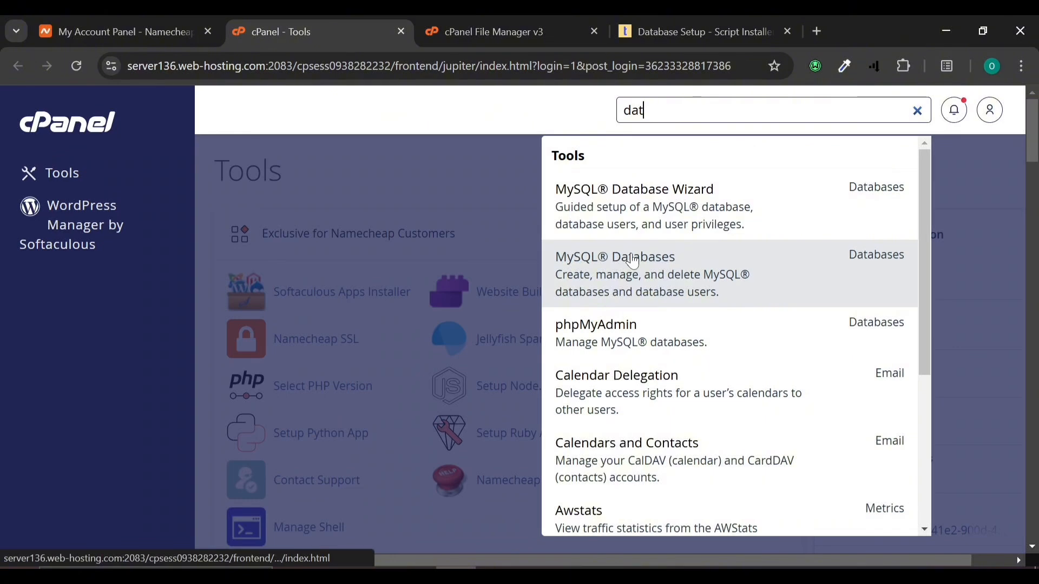
click(621, 264)
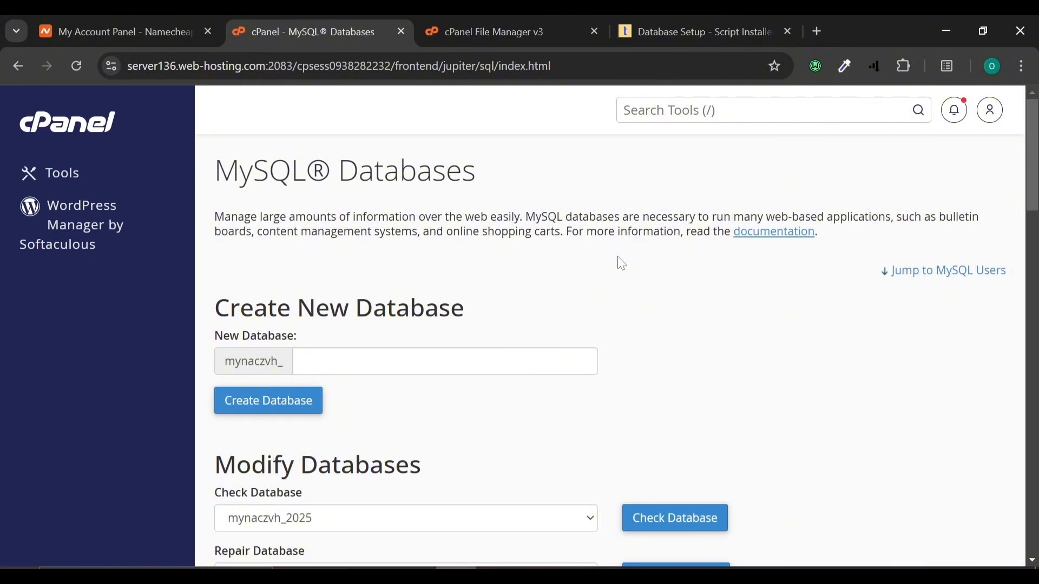
Step: Delete the mynaczvh_2025 database through its deletion page opened in a new tab
scroll(621, 264, down, 3)
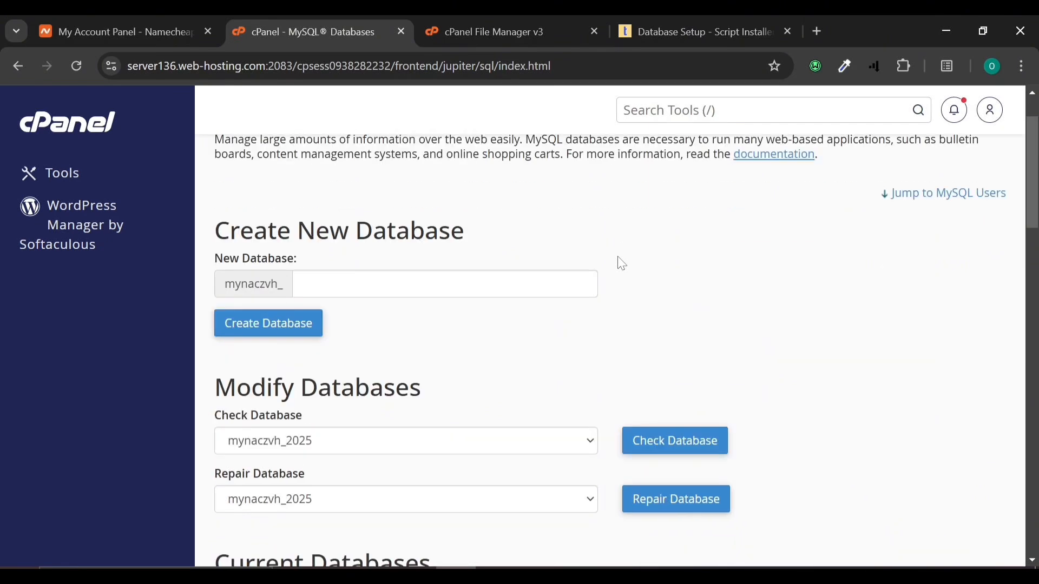
scroll(621, 264, up, 1)
click(453, 205)
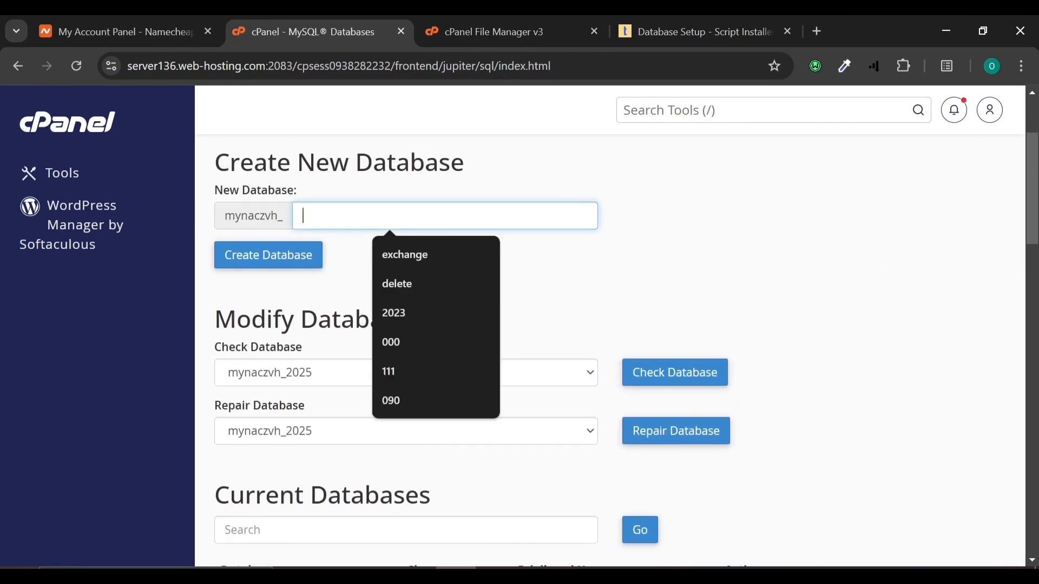
scroll(650, 351, down, 5)
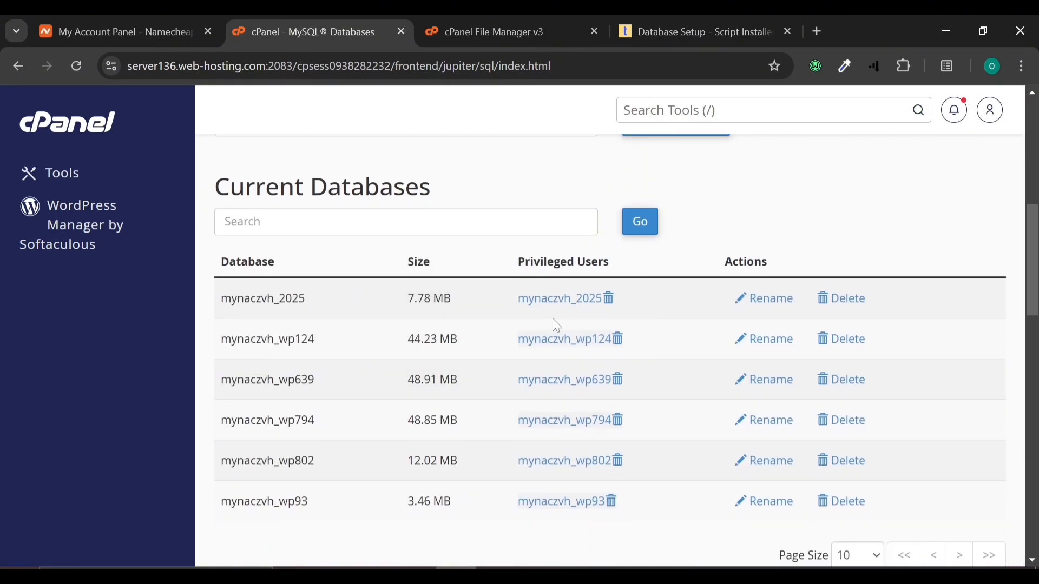
right_click(864, 298)
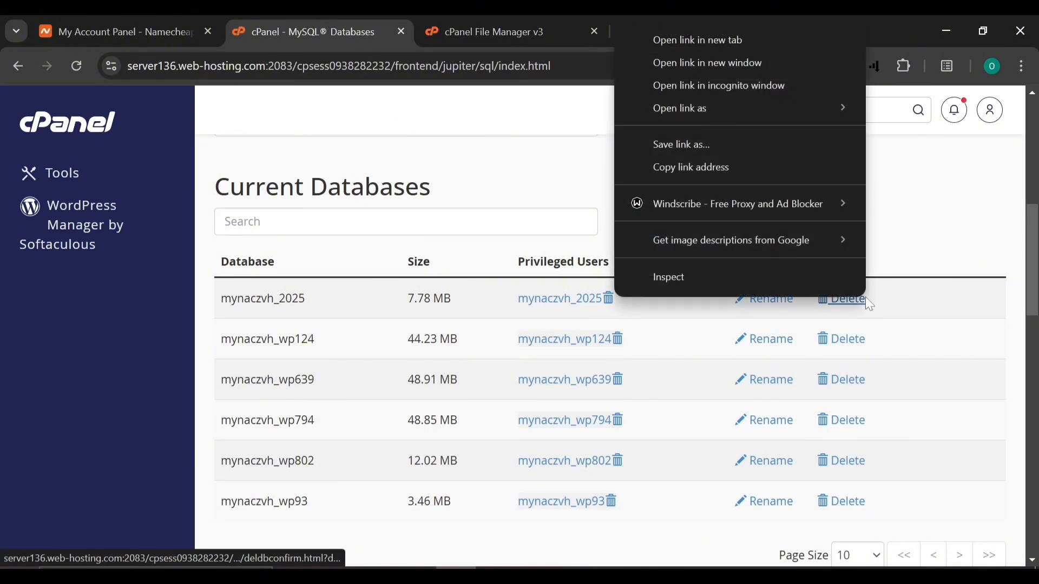
click(707, 41)
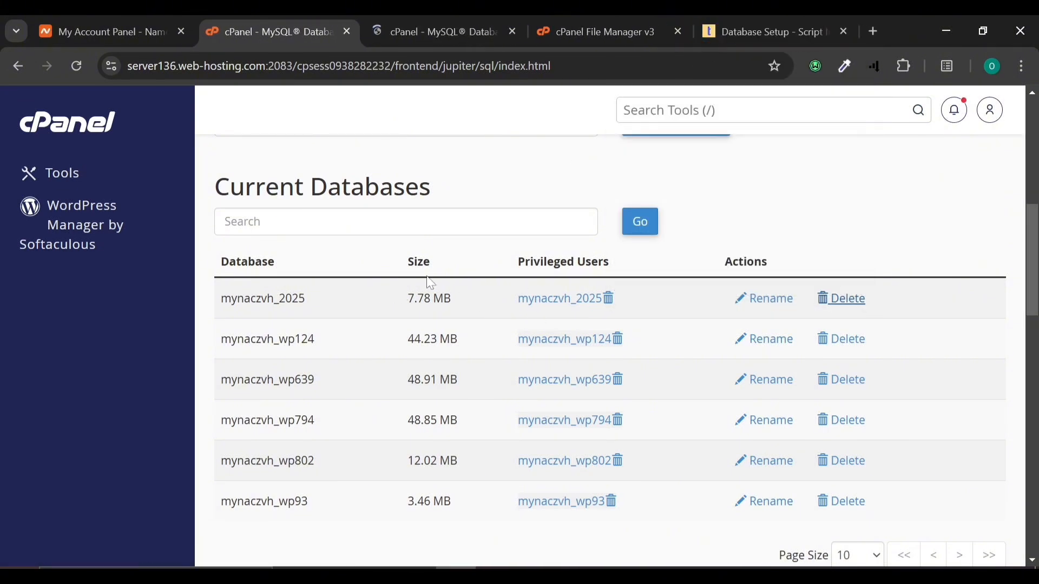
click(433, 16)
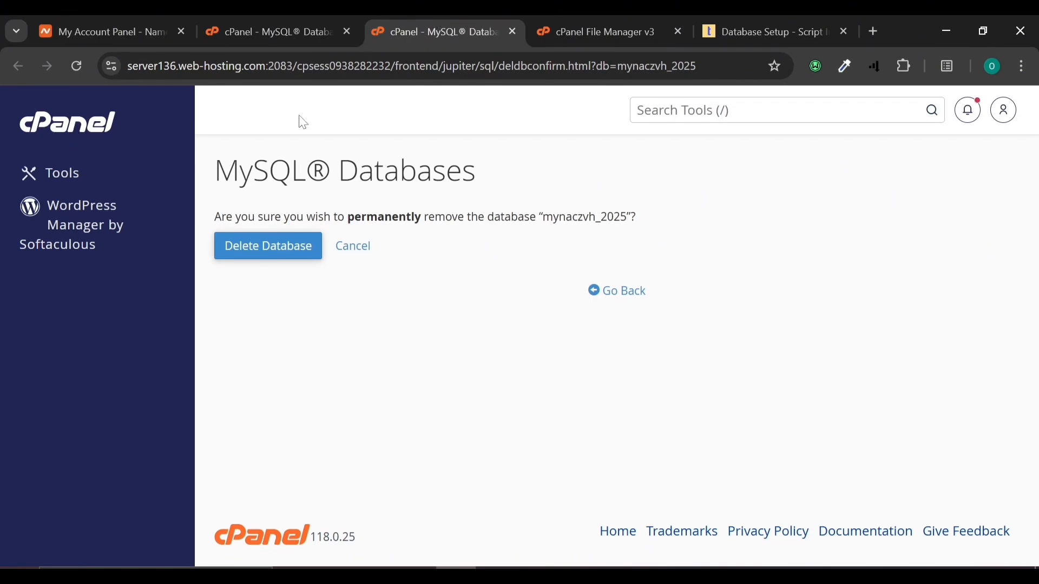
click(258, 246)
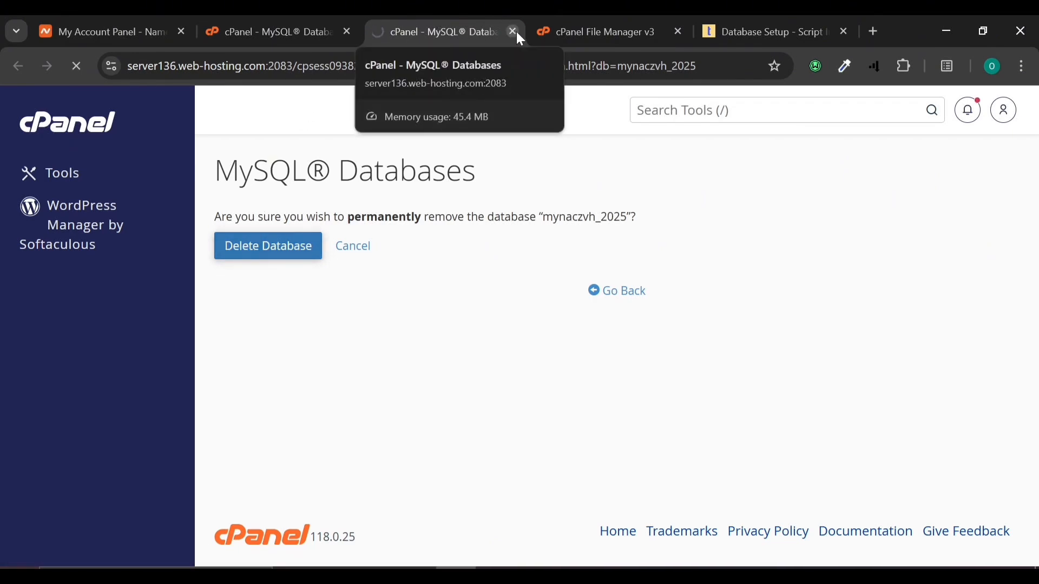
click(280, 17)
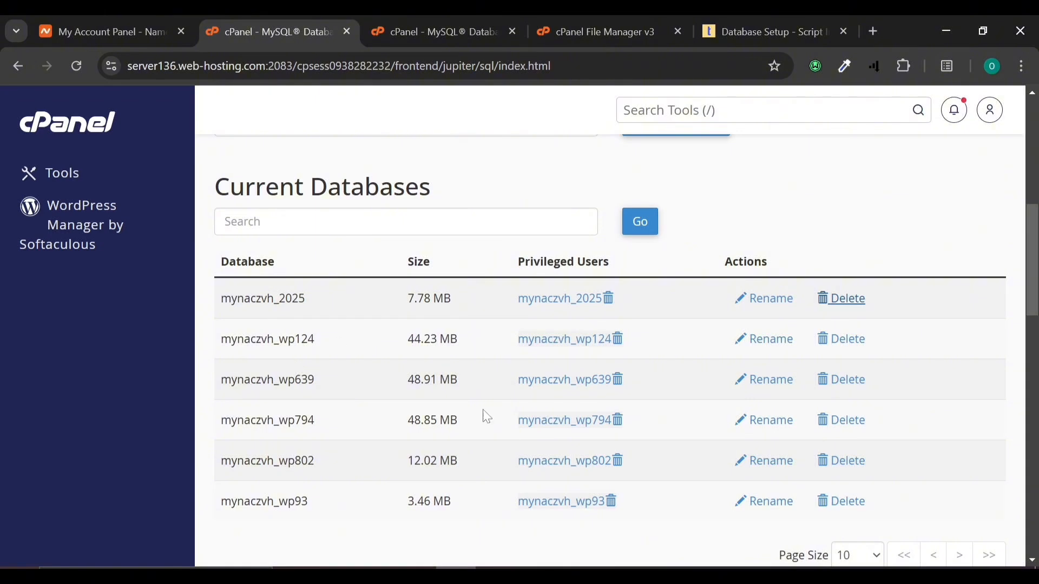
Step: Delete the matching mynaczvh_2025 MySQL user and close the deletion result tabs
scroll(485, 417, down, 5)
scroll(486, 416, down, 10)
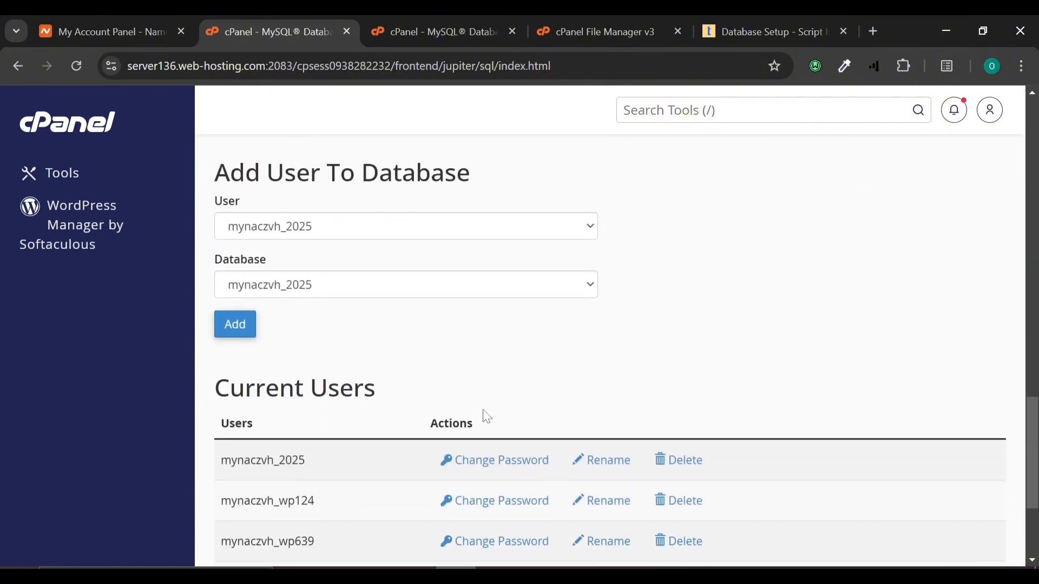
right_click(676, 316)
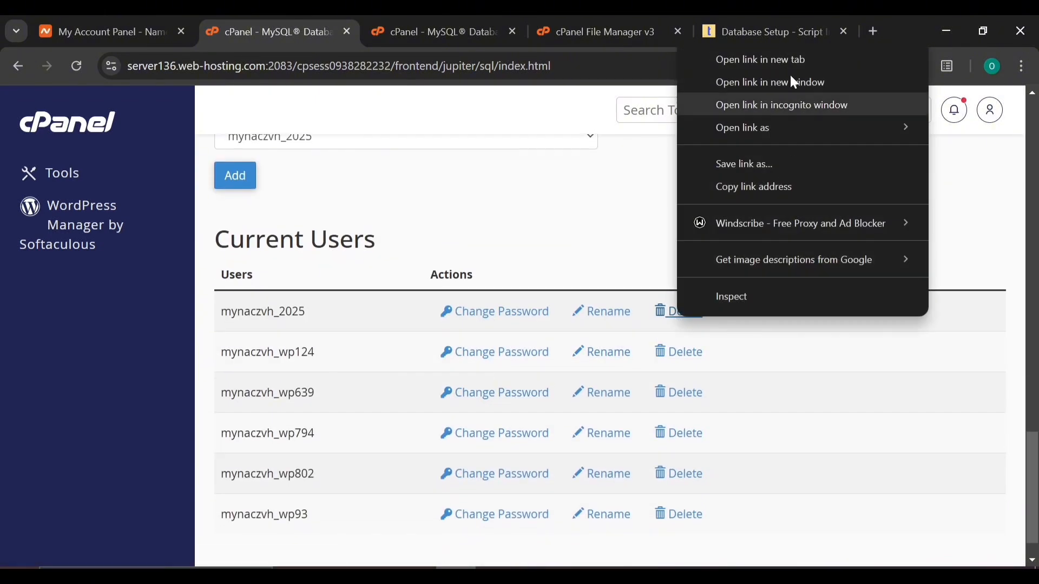
click(765, 60)
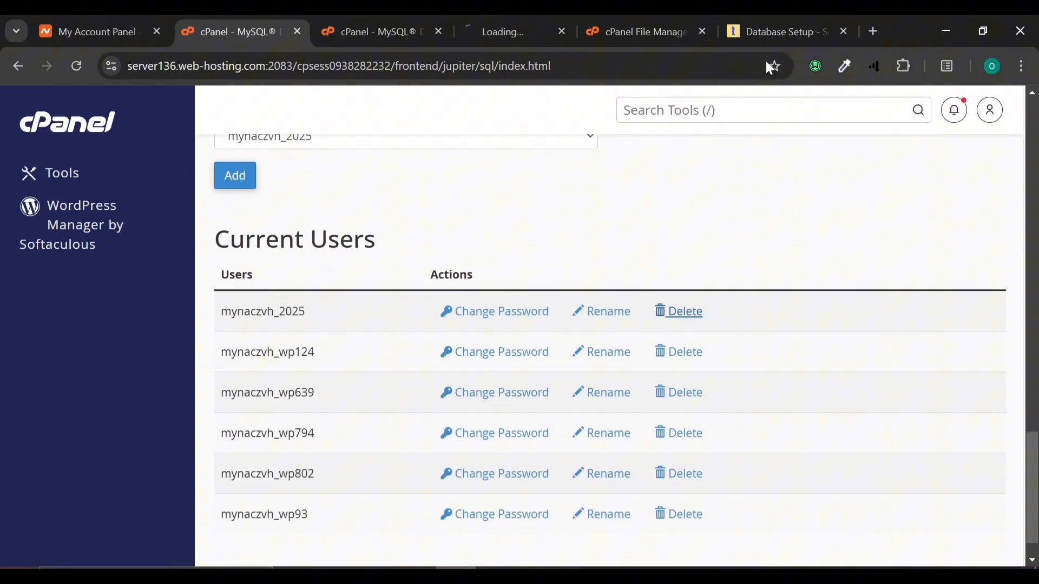
click(540, 21)
click(408, 25)
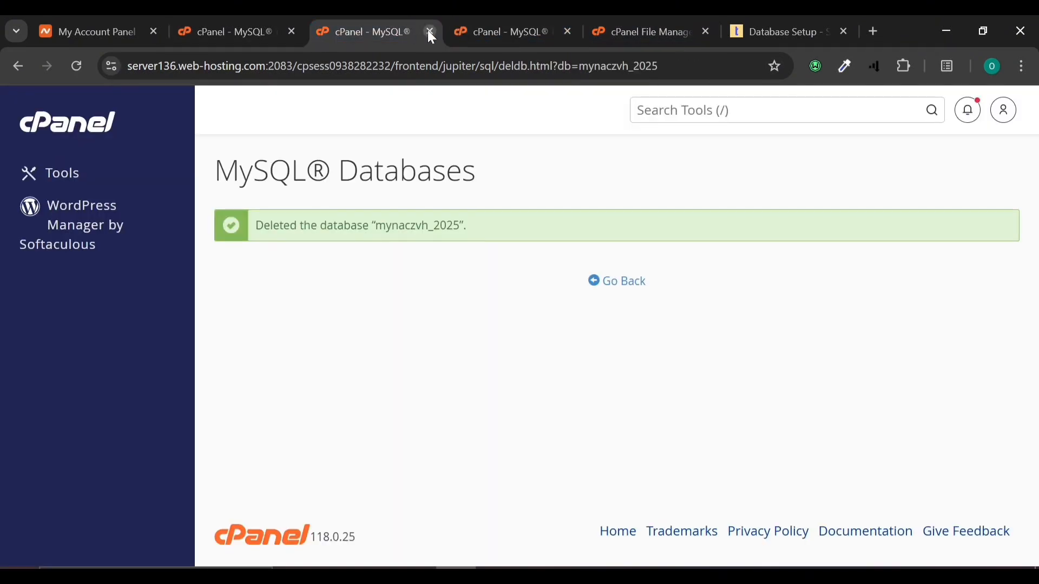
click(430, 31)
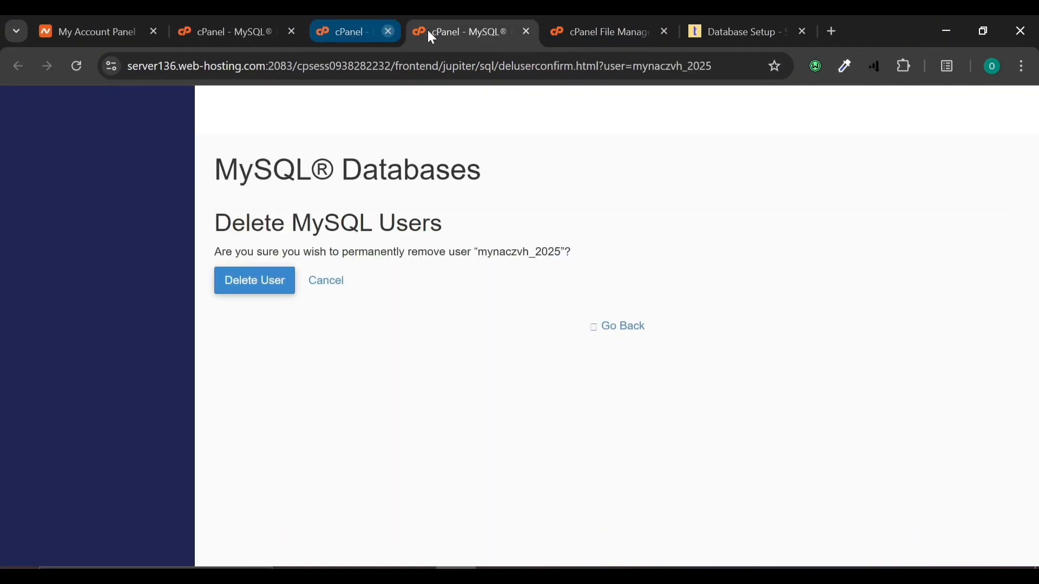
click(262, 282)
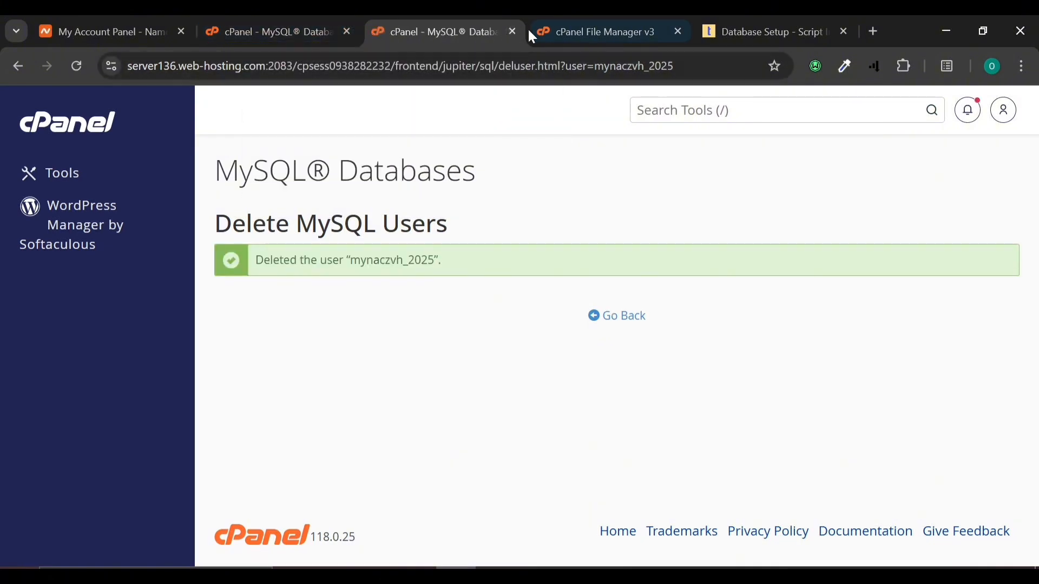
click(512, 31)
scroll(341, 413, up, 15)
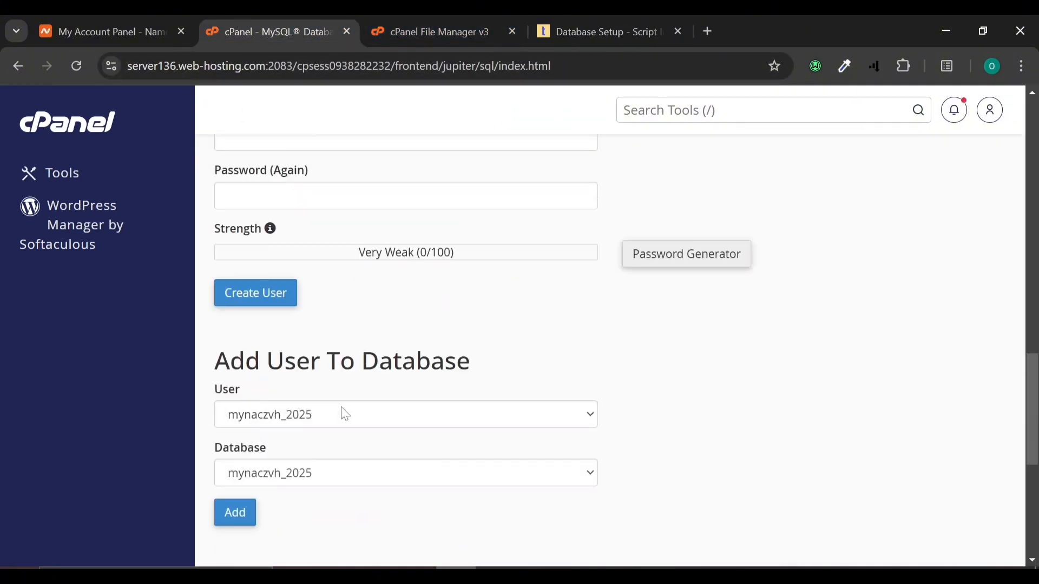
Step: Create the MySQL database mynaczvh_111 and return to the MySQL Databases overview
click(347, 360)
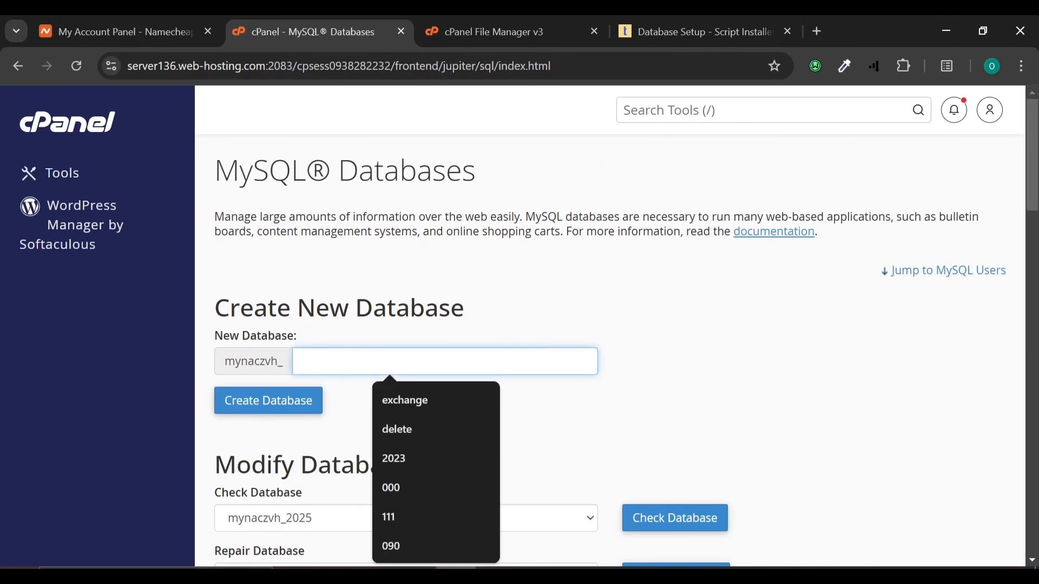
text(11)
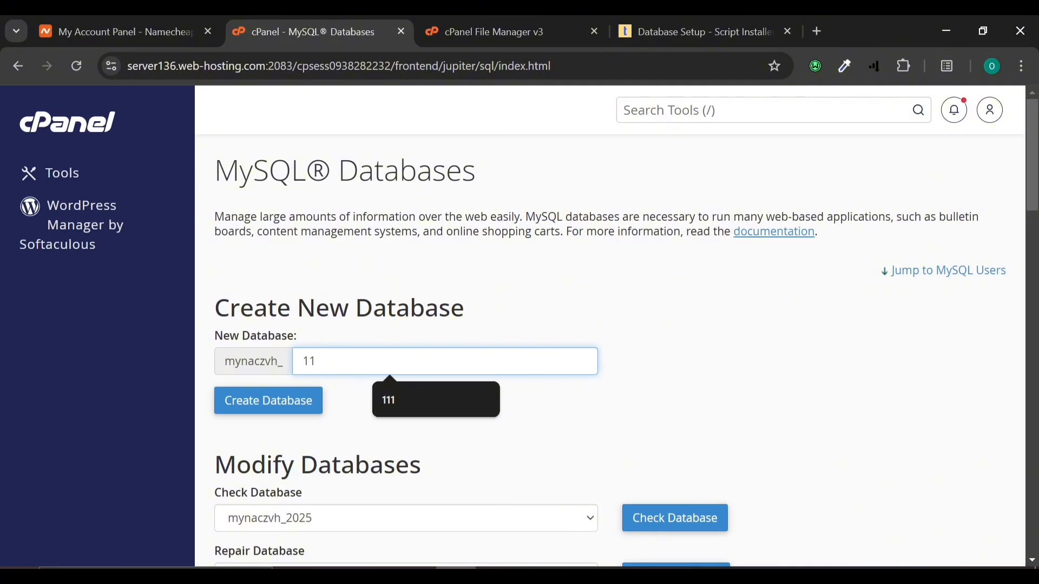
text(1)
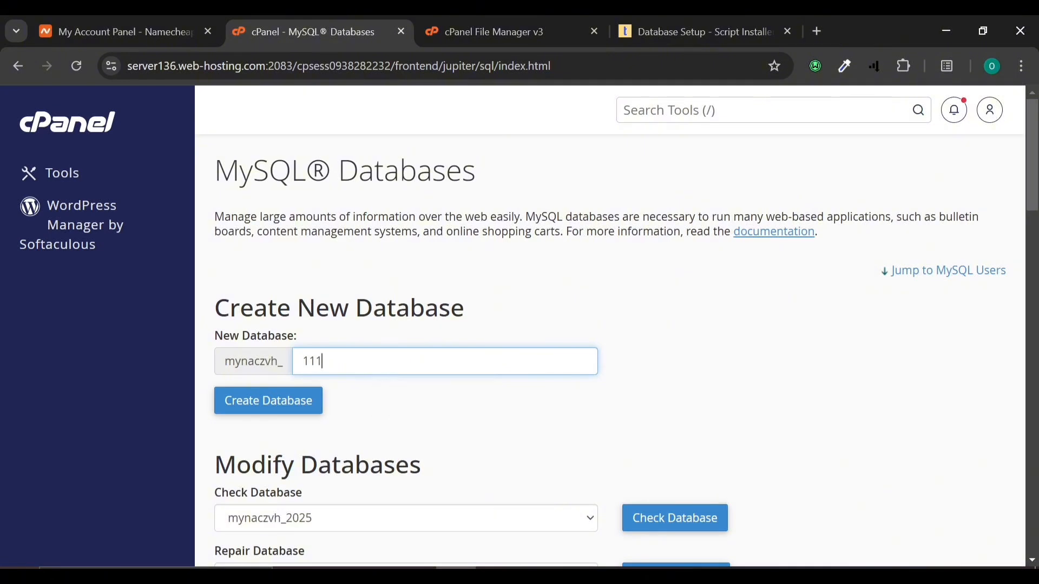
click(293, 403)
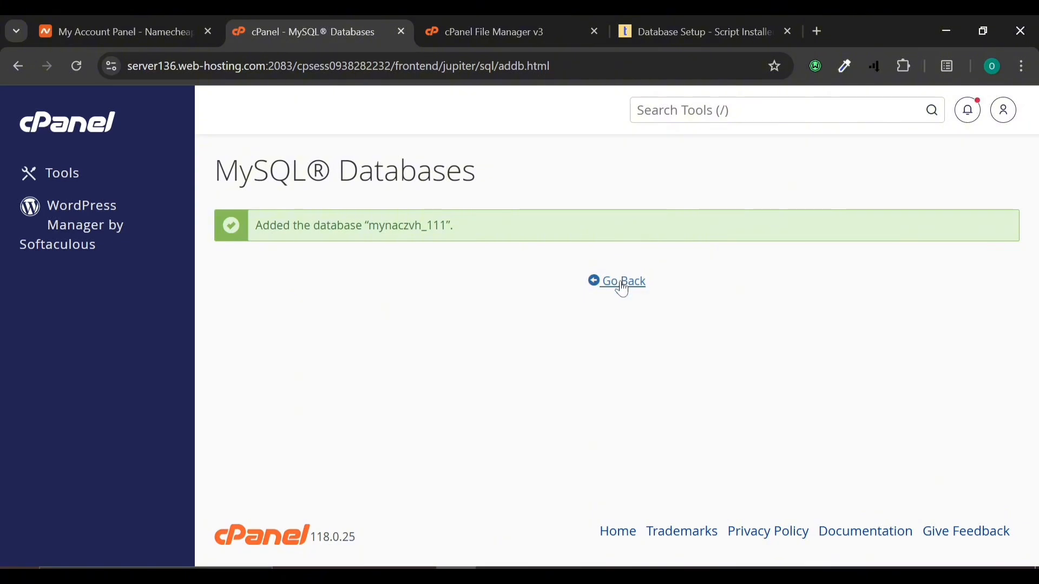
click(622, 286)
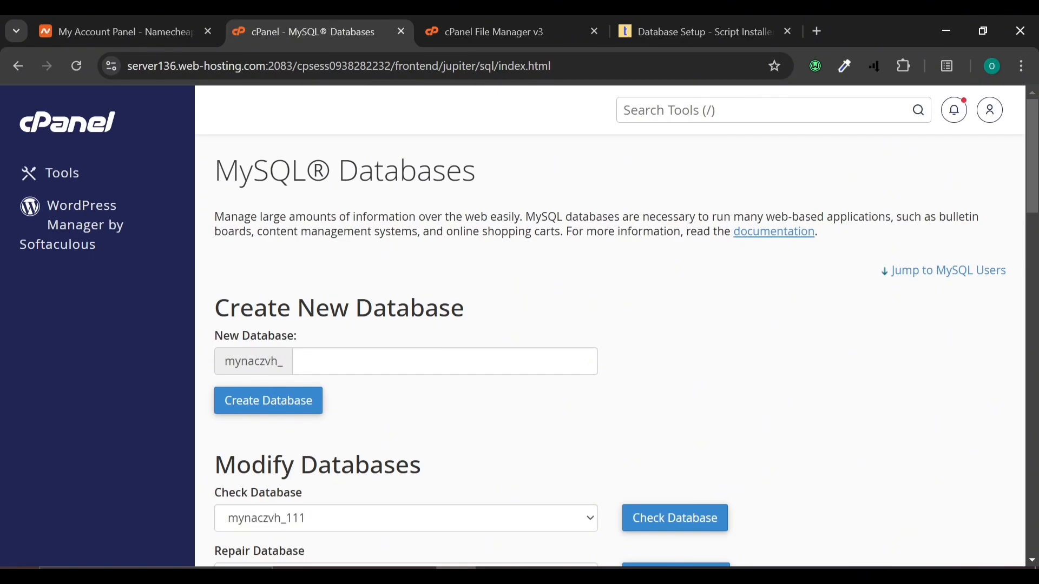
scroll(624, 289, down, 5)
scroll(567, 379, down, 3)
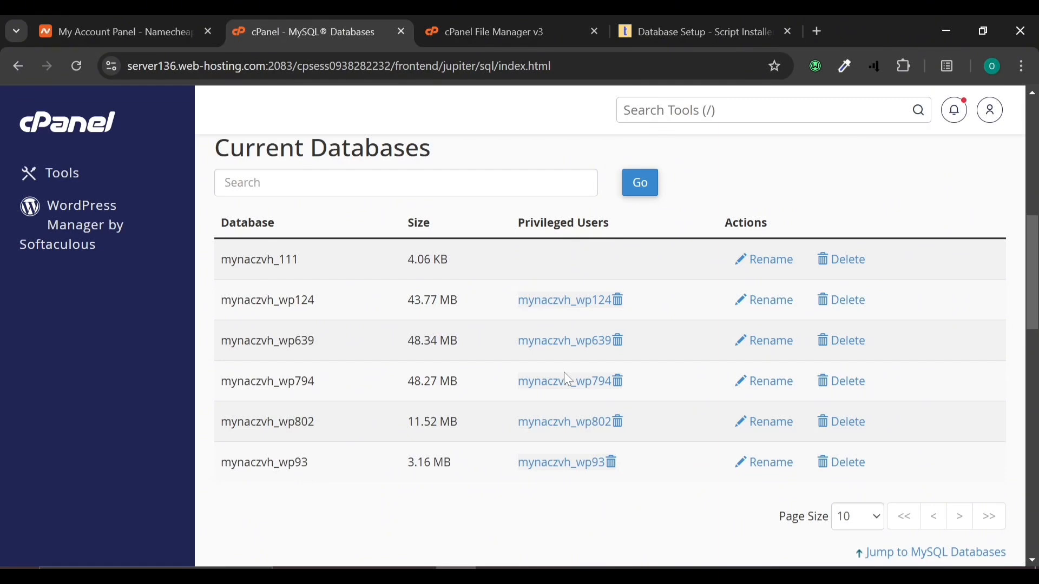
scroll(564, 372, down, 5)
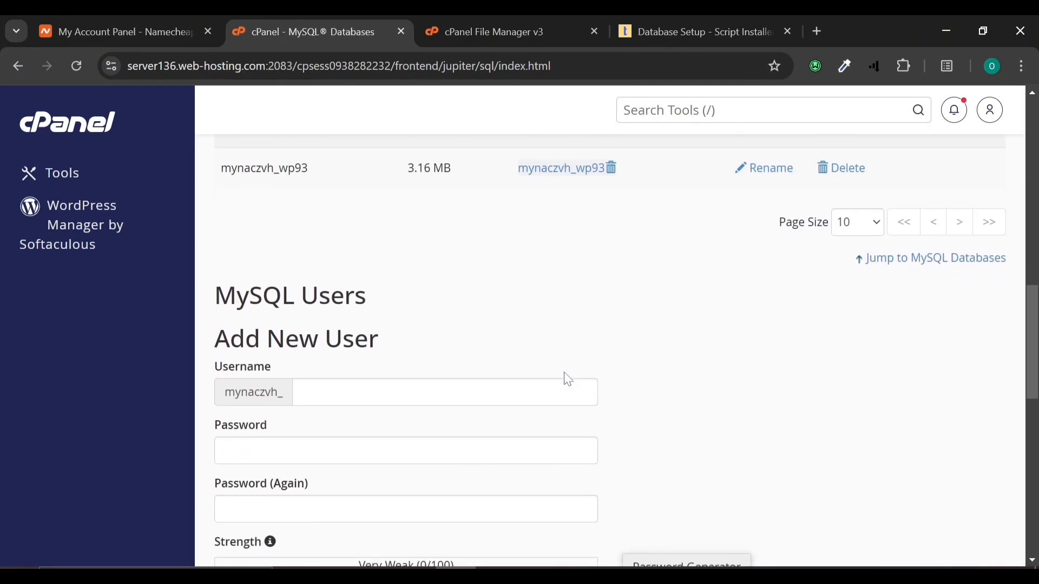
scroll(419, 339, down, 2)
scroll(420, 339, up, 15)
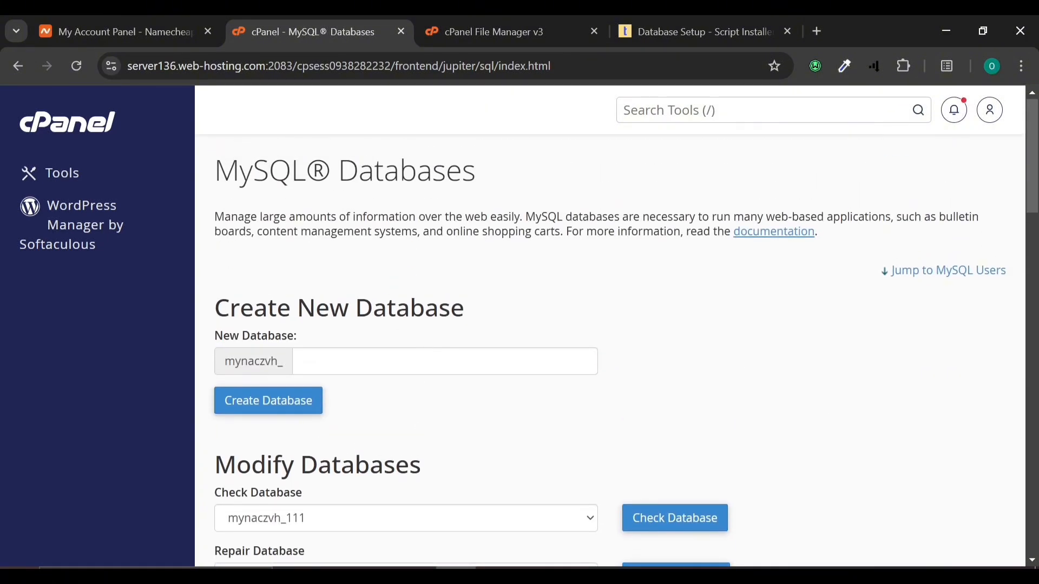
scroll(362, 322, down, 15)
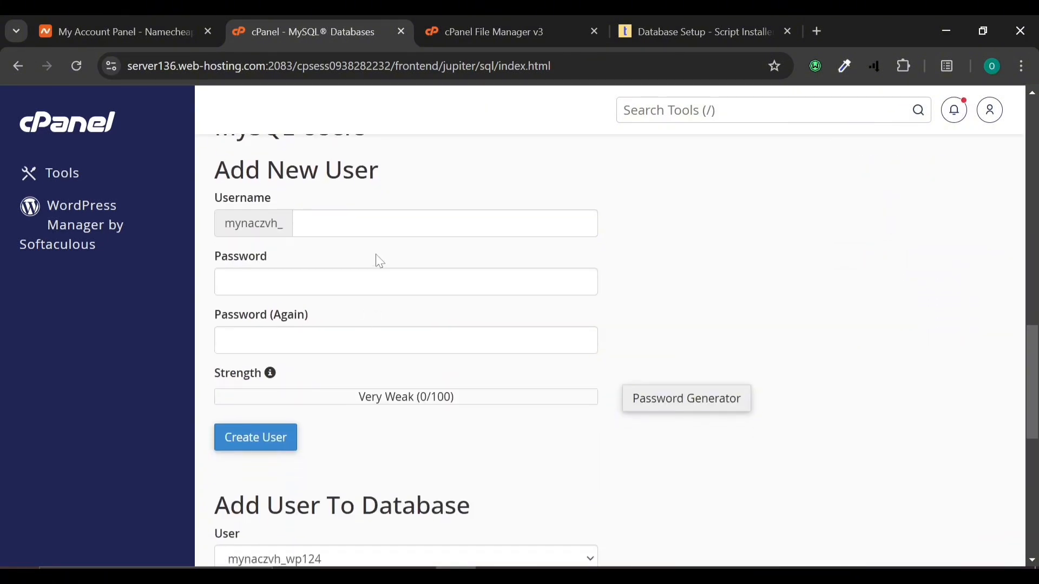
Step: Name the new MySQL user 111 and fill its password with a generated, copied strong password
click(379, 223)
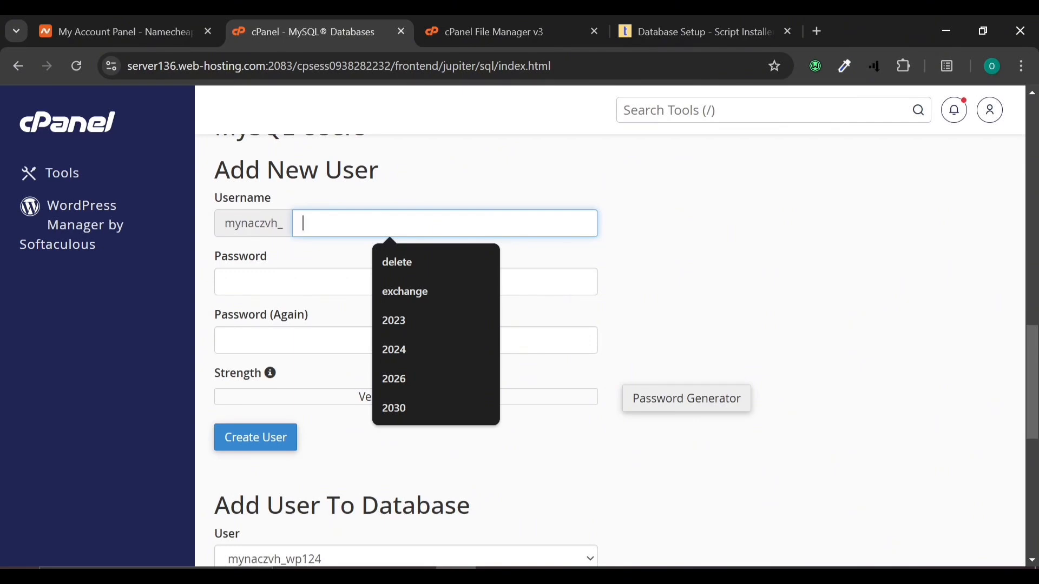
text(111)
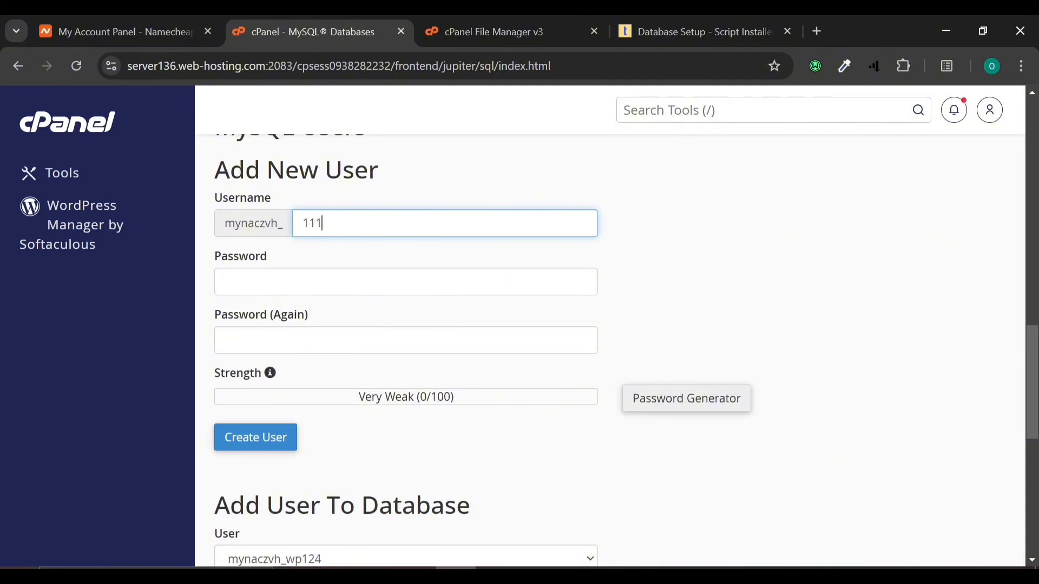
click(708, 399)
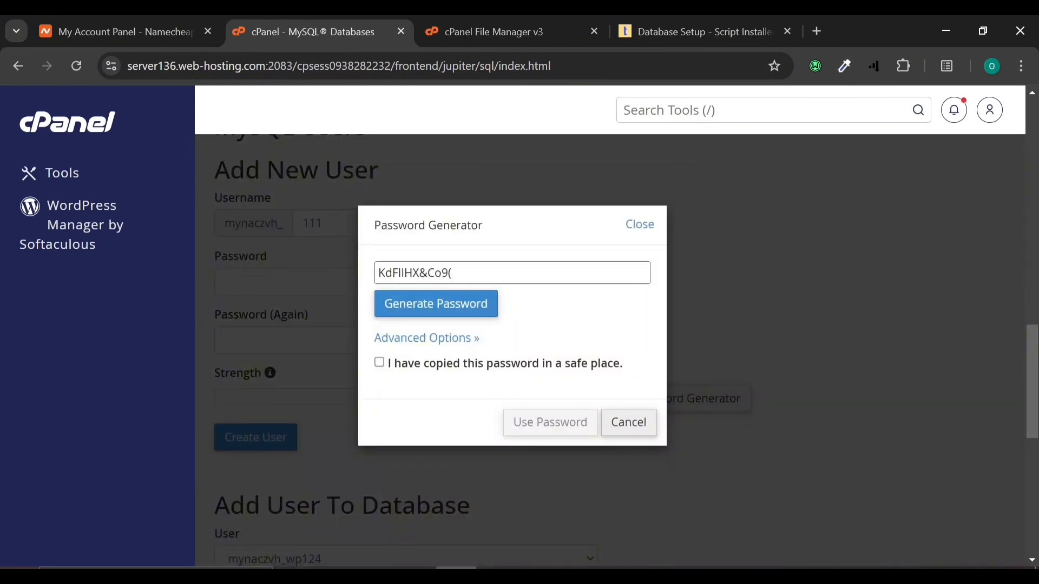
drag(453, 273, 378, 273)
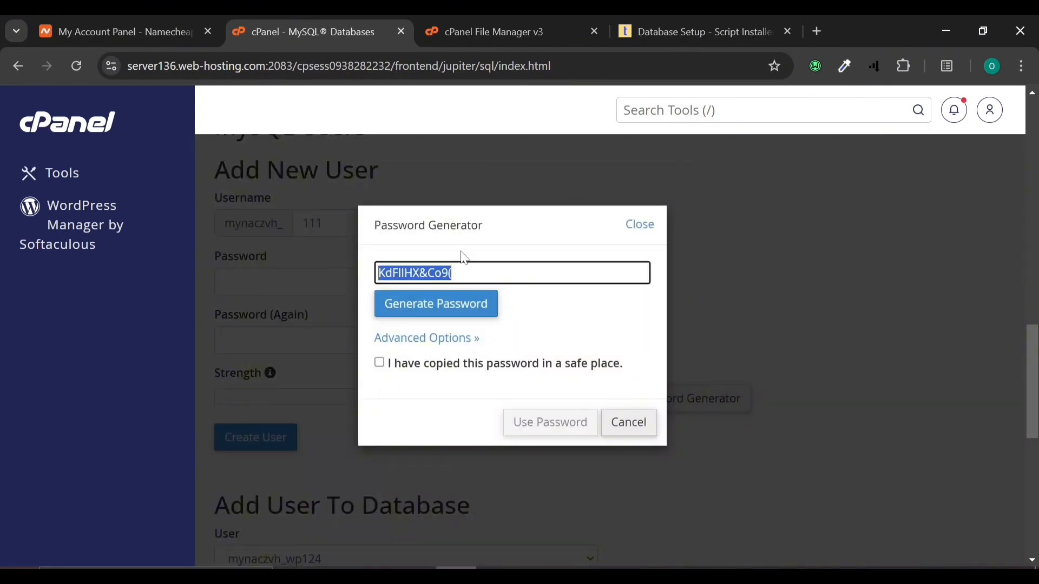
key(ctrl+x)
key(ctrl+v)
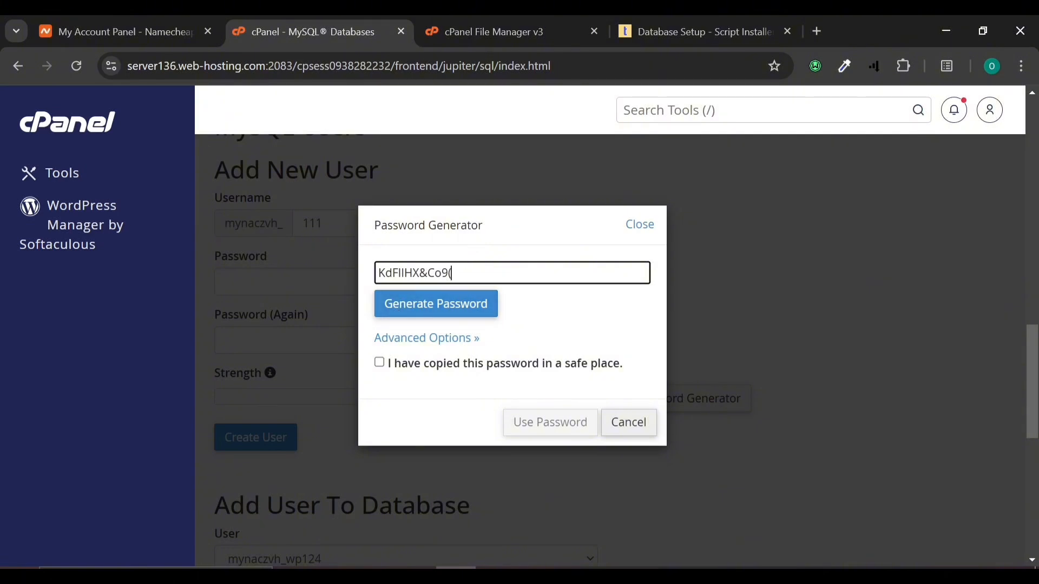
click(379, 363)
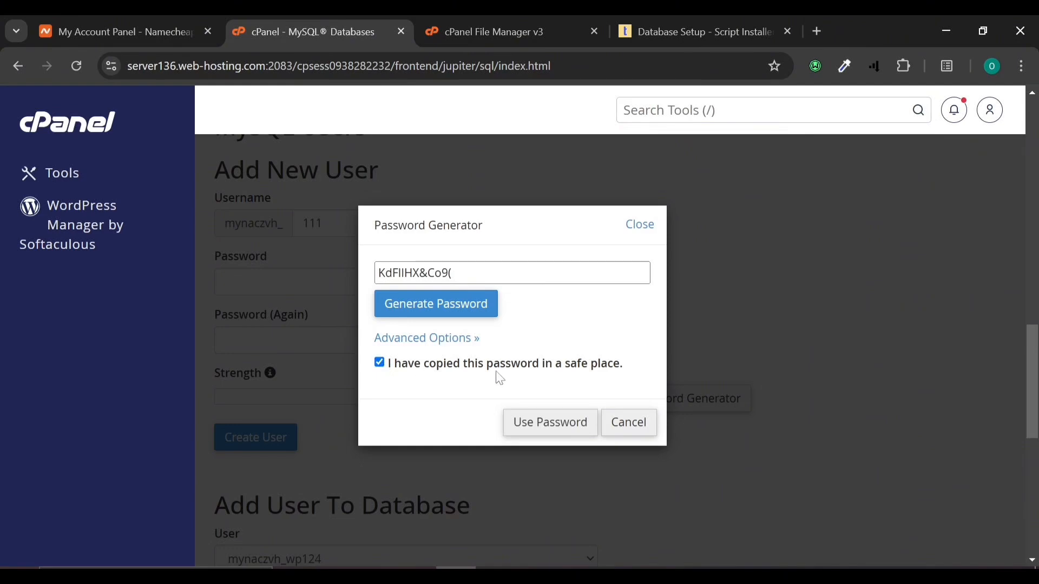
click(548, 424)
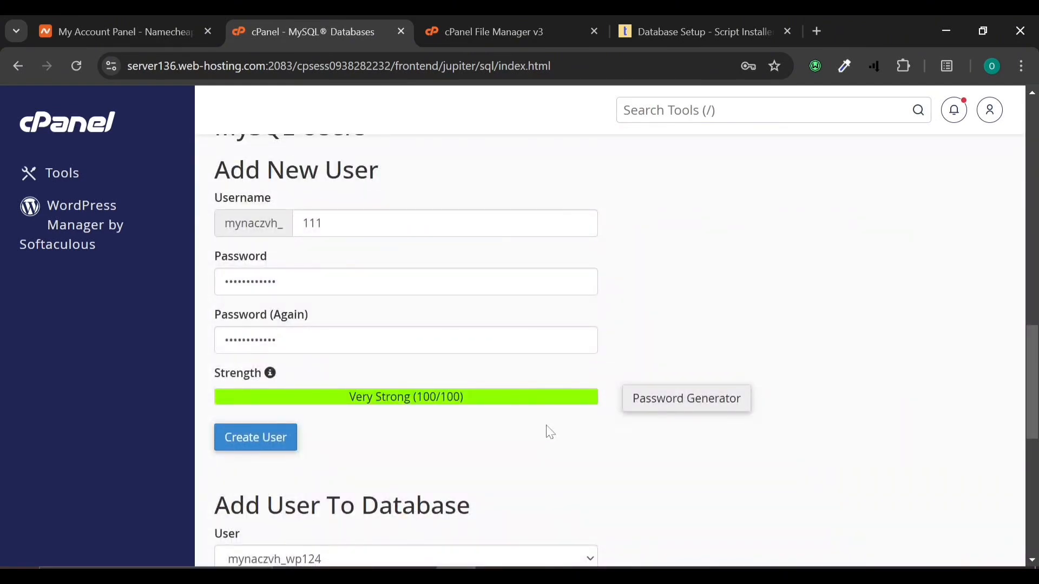
Step: Create the user mynaczvh_111, then return to the installer's Database Setup form
scroll(551, 433, down, 3)
scroll(547, 431, up, 2)
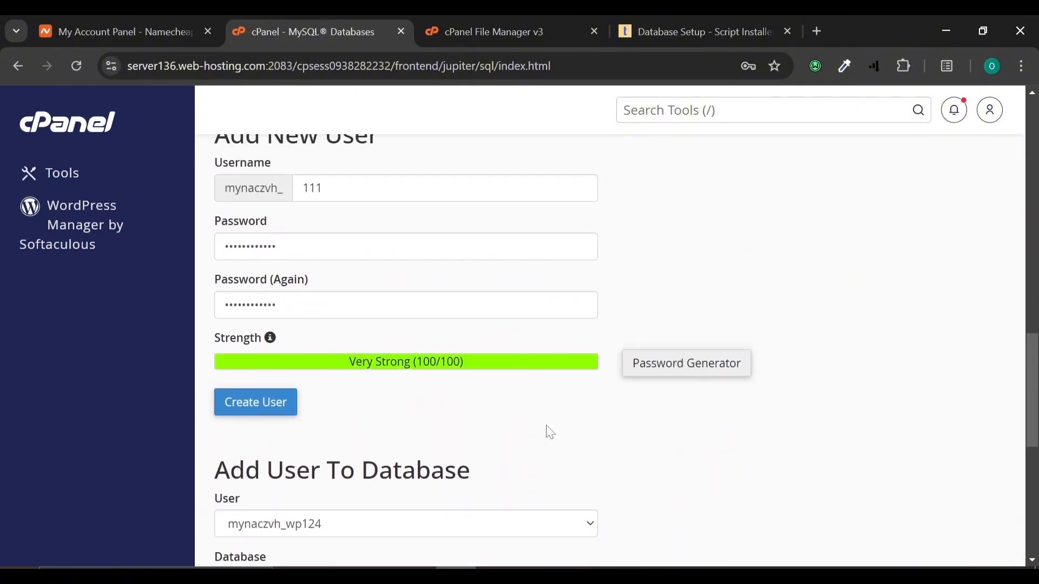
click(284, 410)
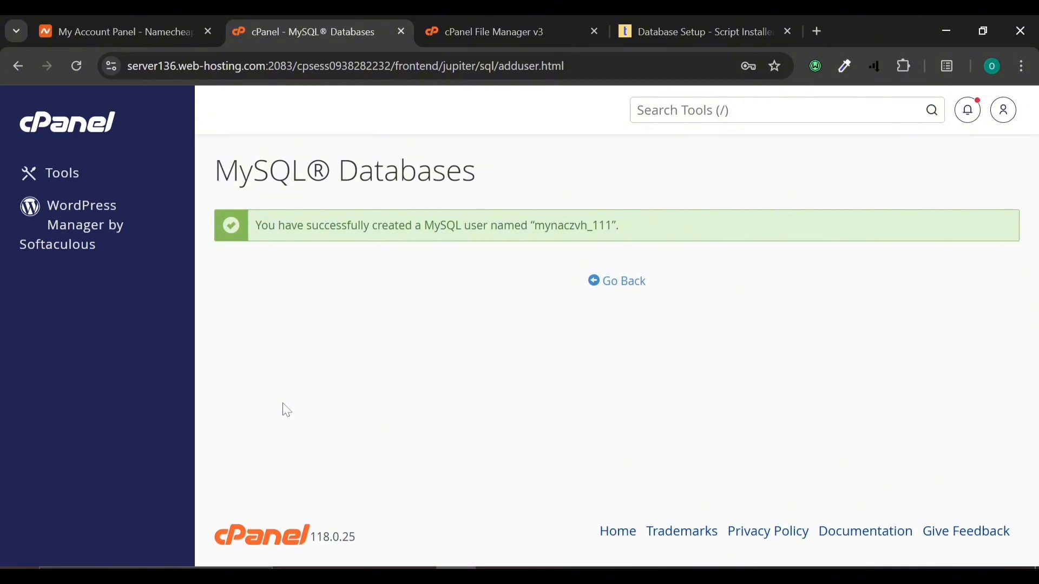
click(623, 292)
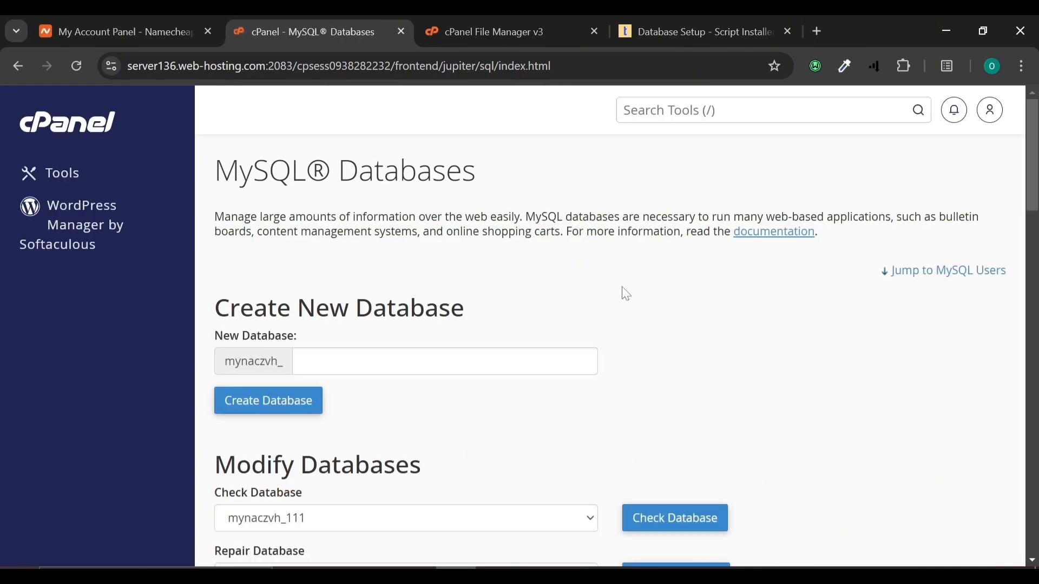
scroll(623, 295, down, 9)
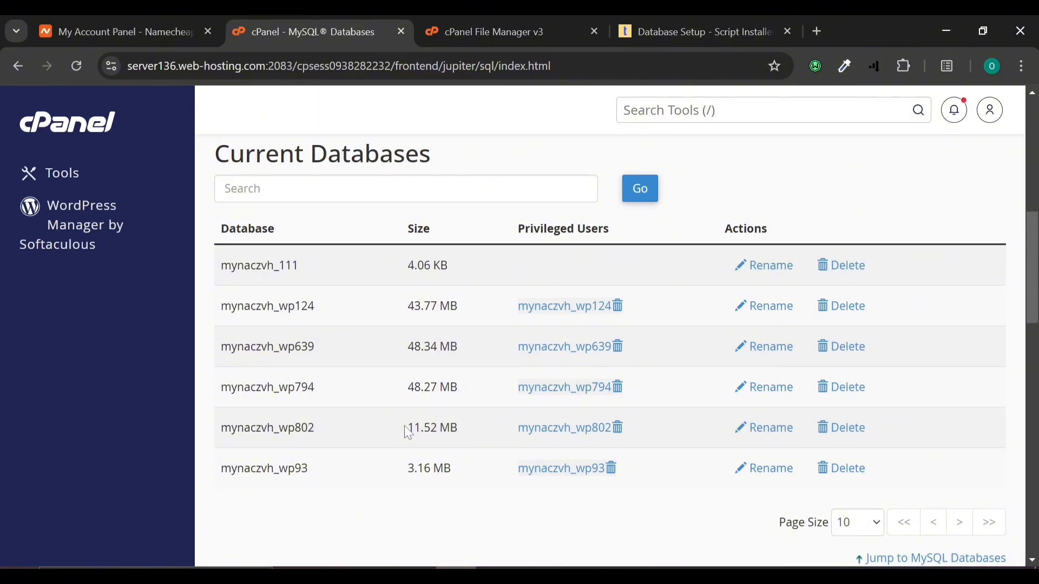
click(672, 21)
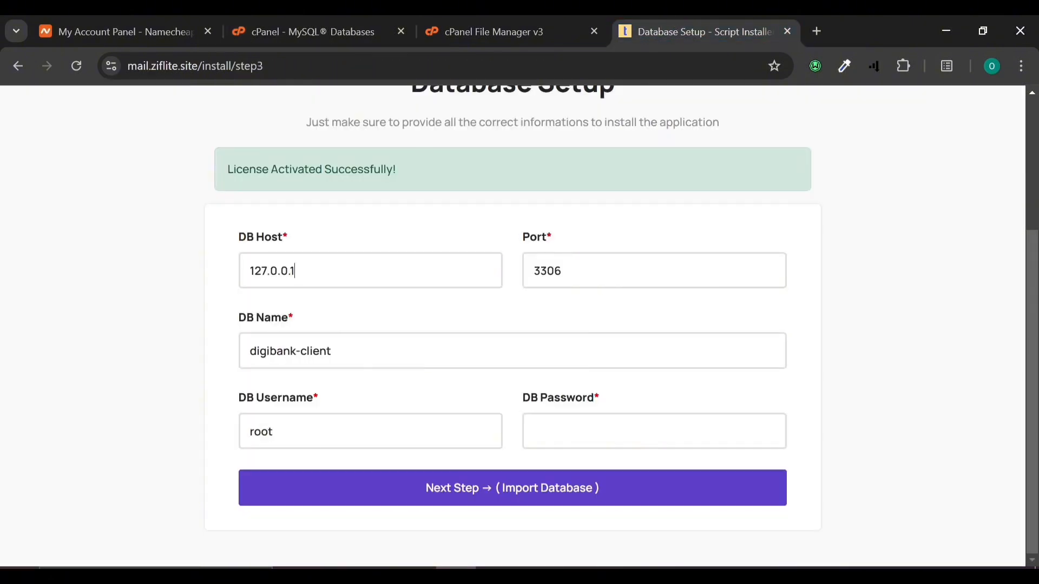
Step: Reset the installer's DB Name field to digibank-client, then go back to cPanel's databases page
click(332, 351)
key(ctrl+a)
key(ctrl+v)
key(ctrl+v)
key(ctrl+a)
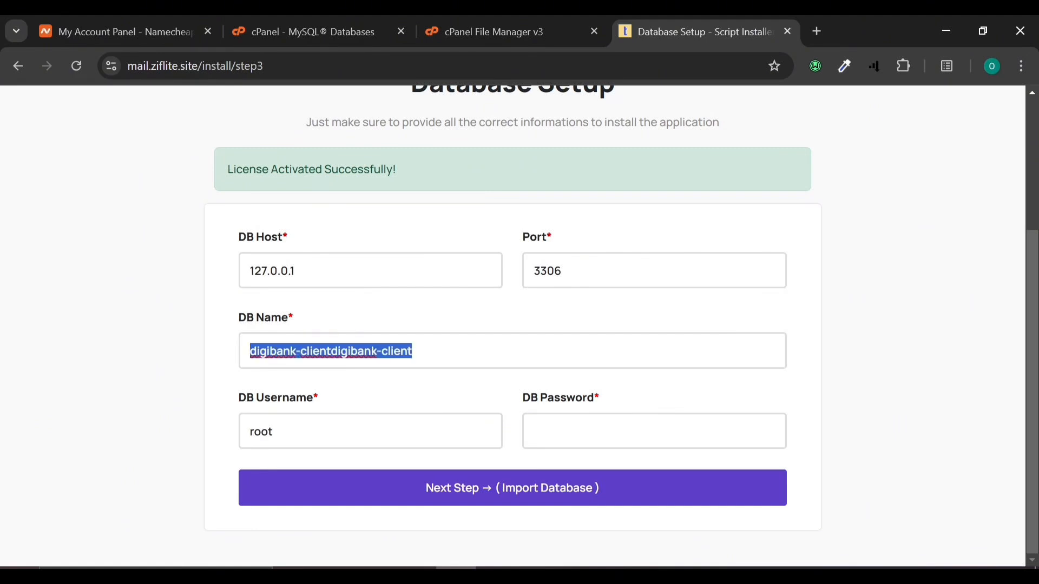
key(ctrl+v)
key(ctrl+v)
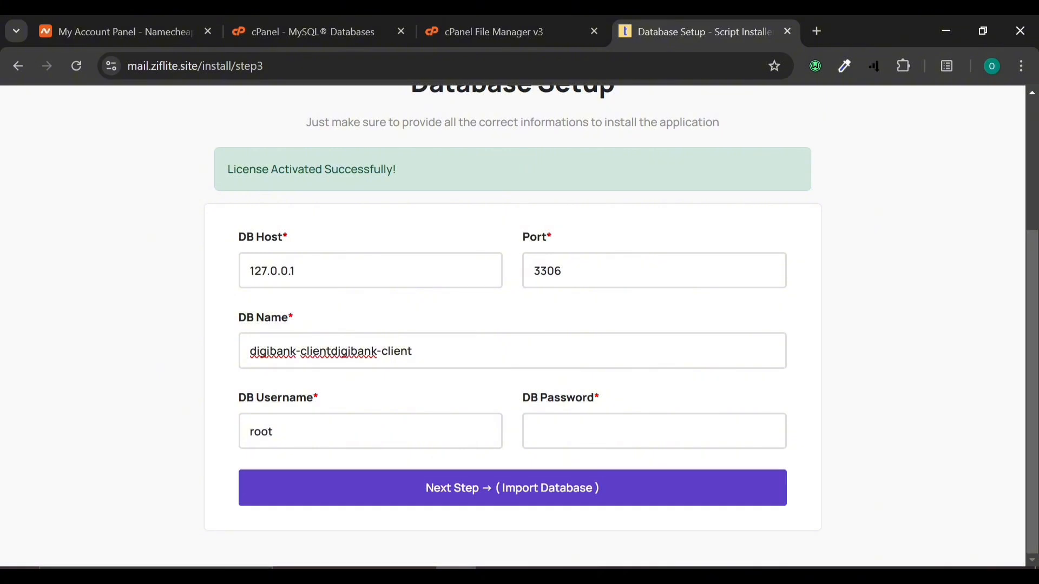
key(BackSpace)
key(ctrl+a)
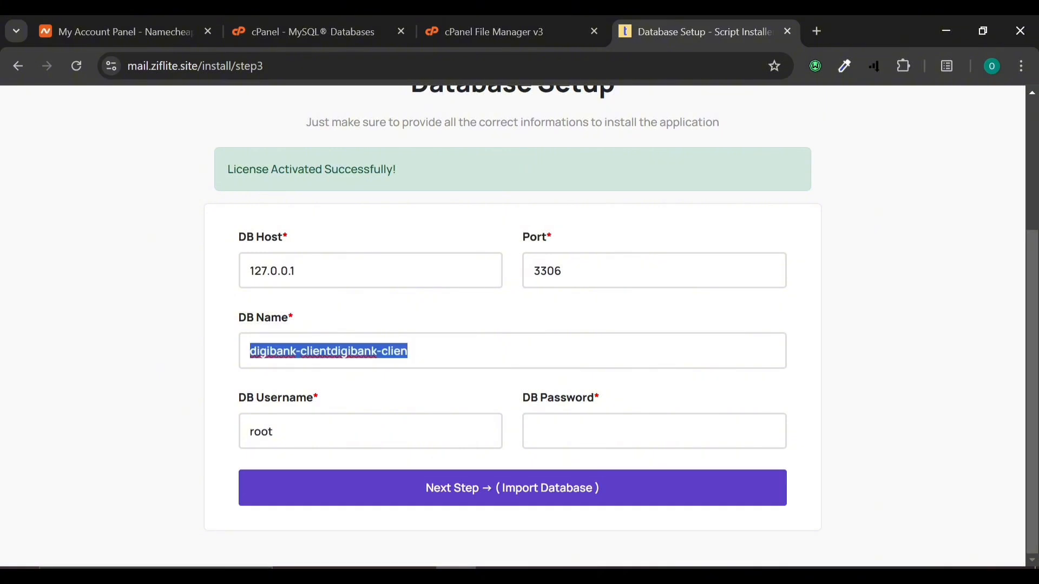
key(BackSpace)
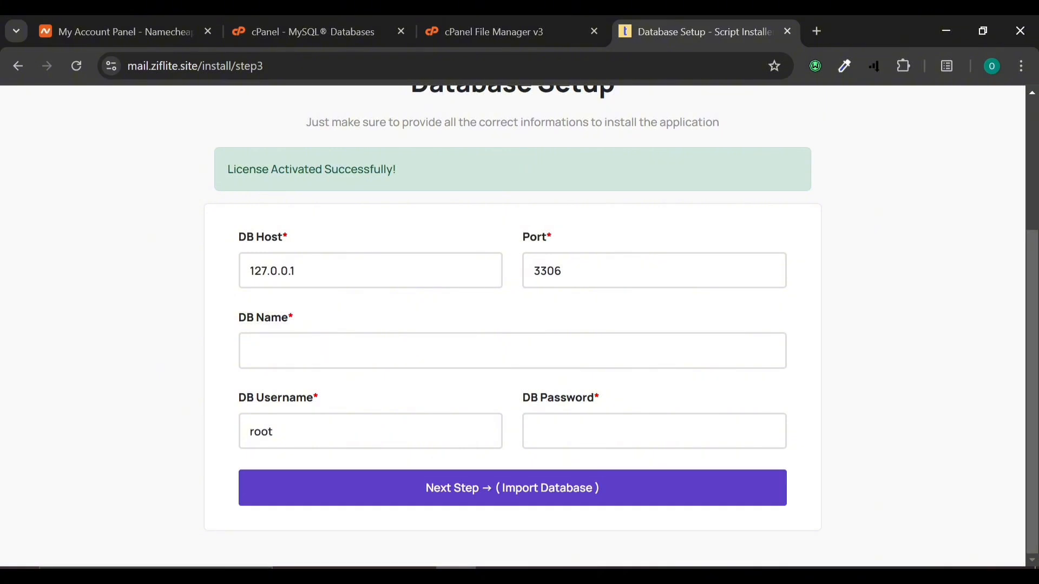
key(ctrl+v)
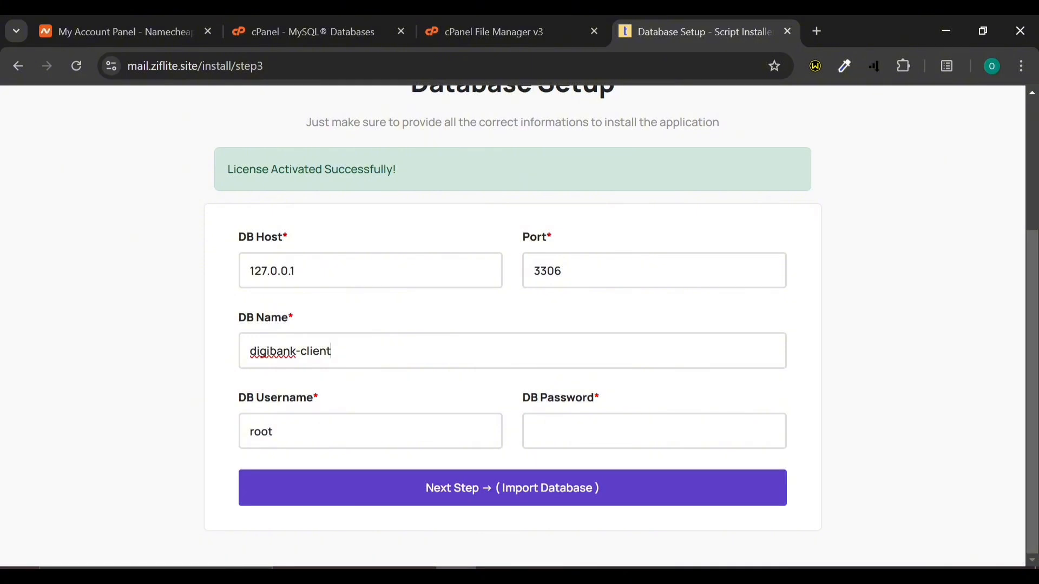
click(264, 14)
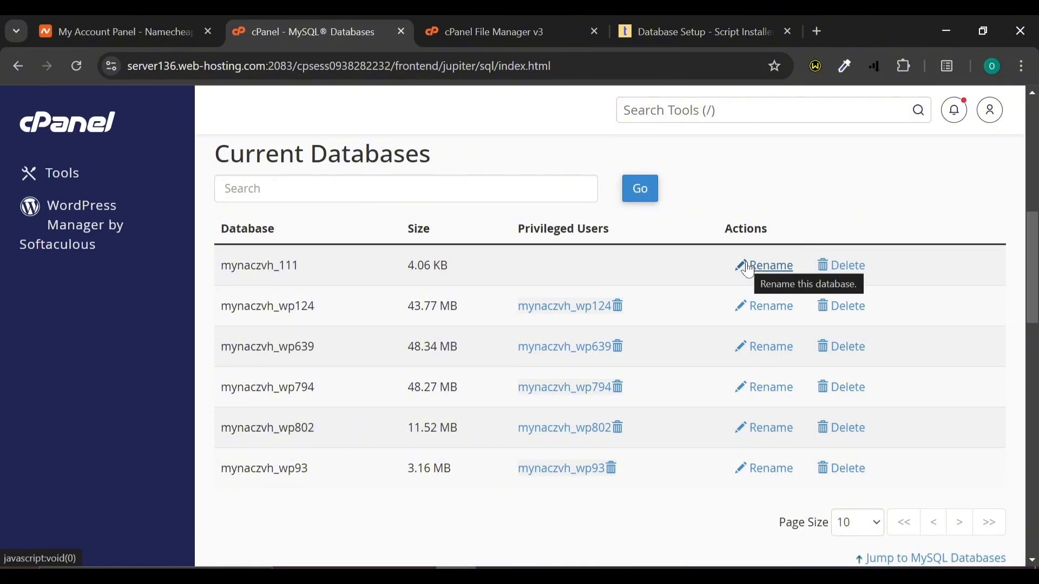
Step: Generate and copy a new very strong password for user mynaczvh_111
scroll(749, 268, down, 15)
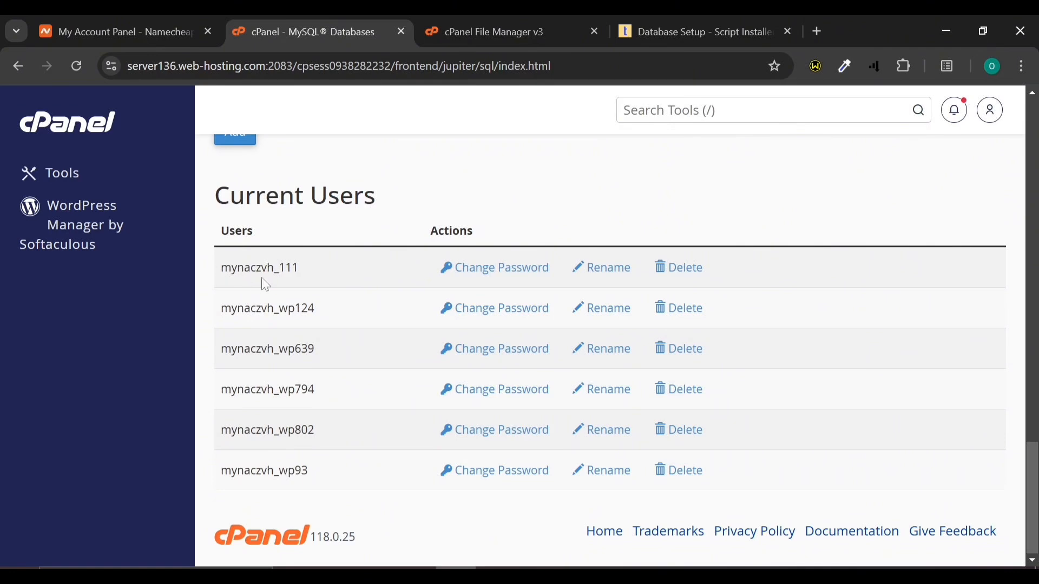
click(487, 268)
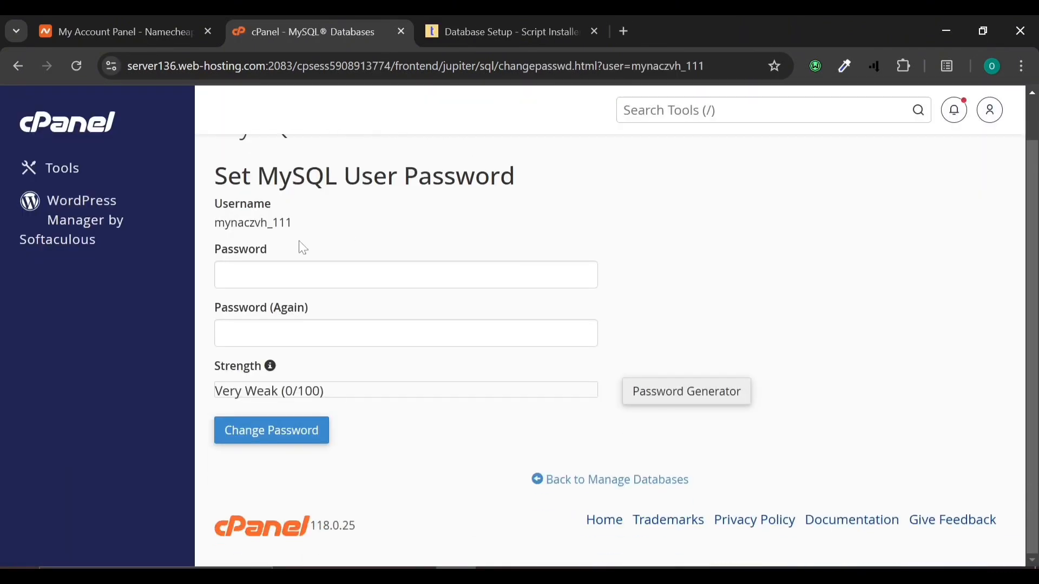
click(695, 386)
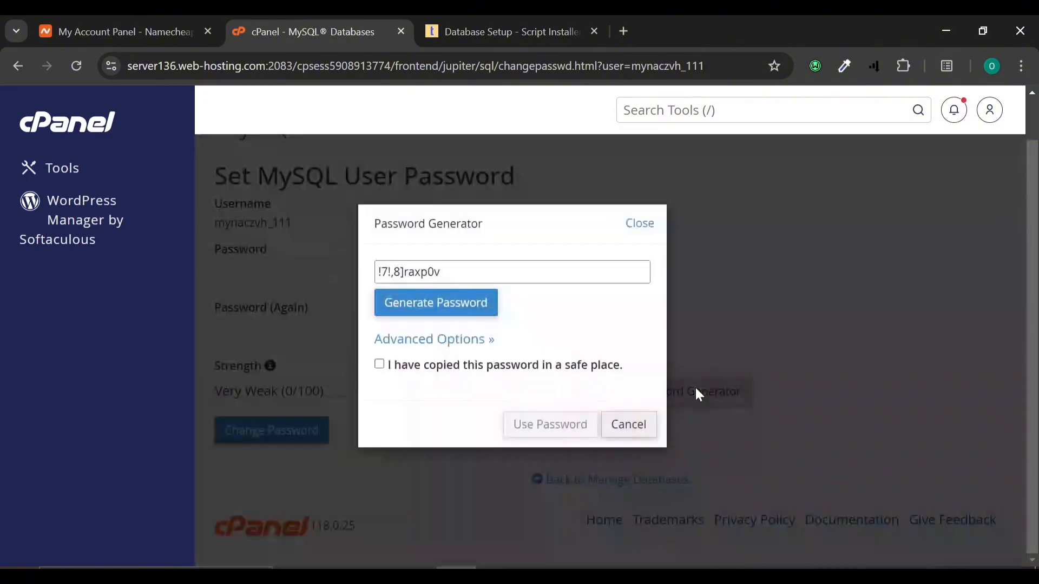
click(425, 272)
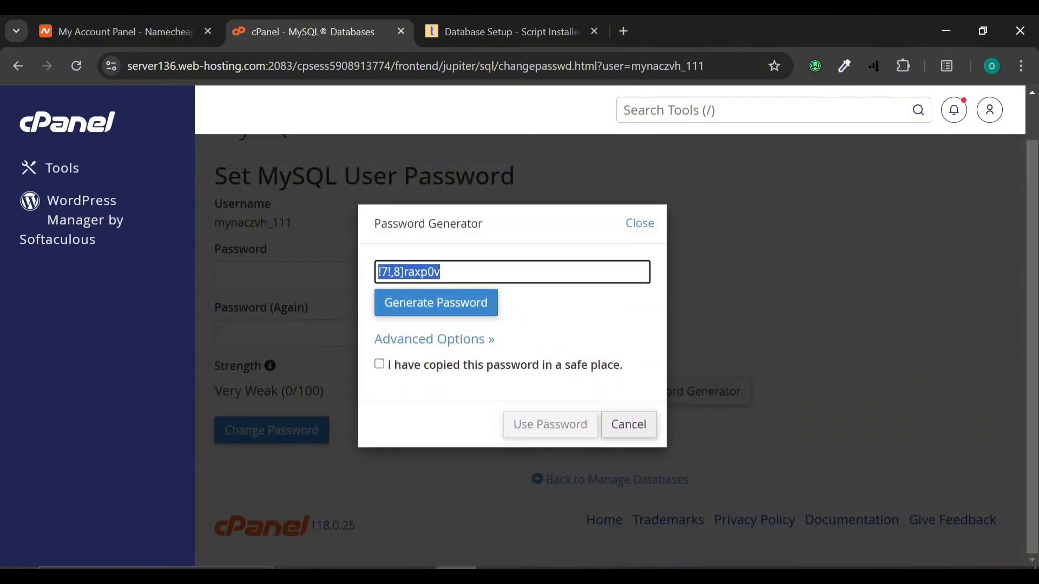
key(ctrl+x)
key(ctrl+v)
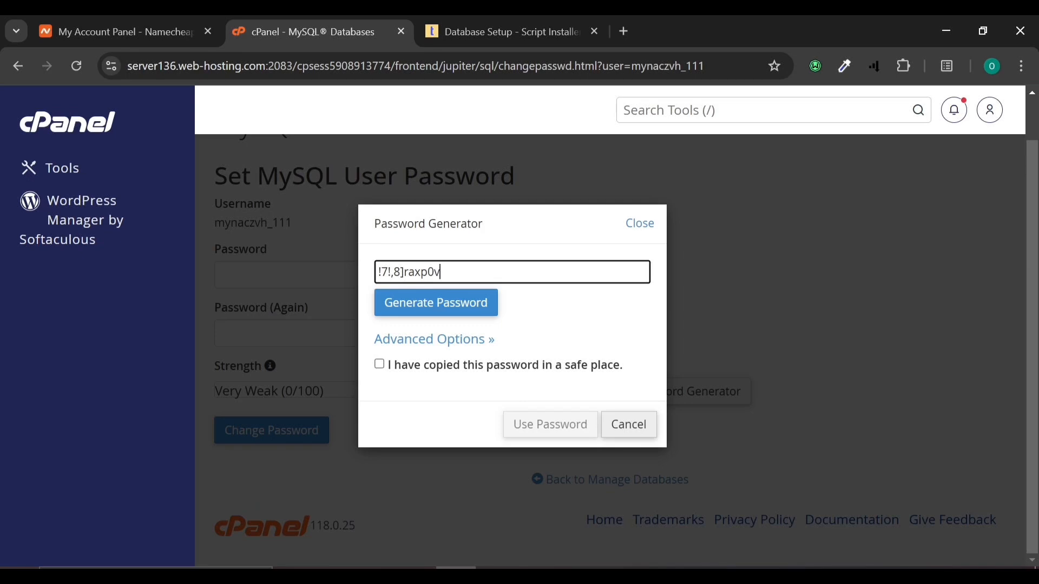
click(379, 364)
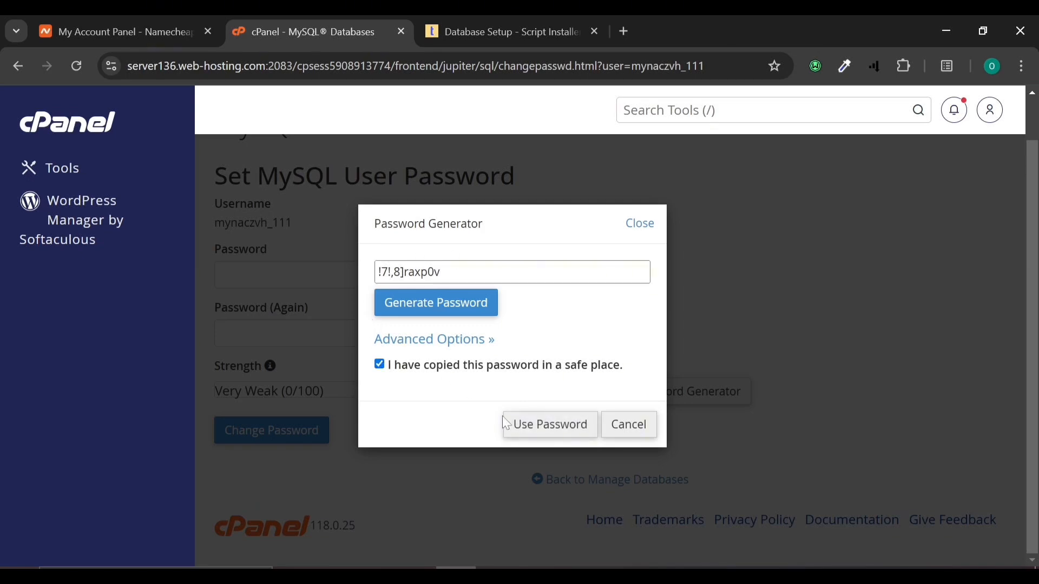
Step: Save the generated password for mynaczvh_111 and return to the installer's Database Setup form
click(540, 432)
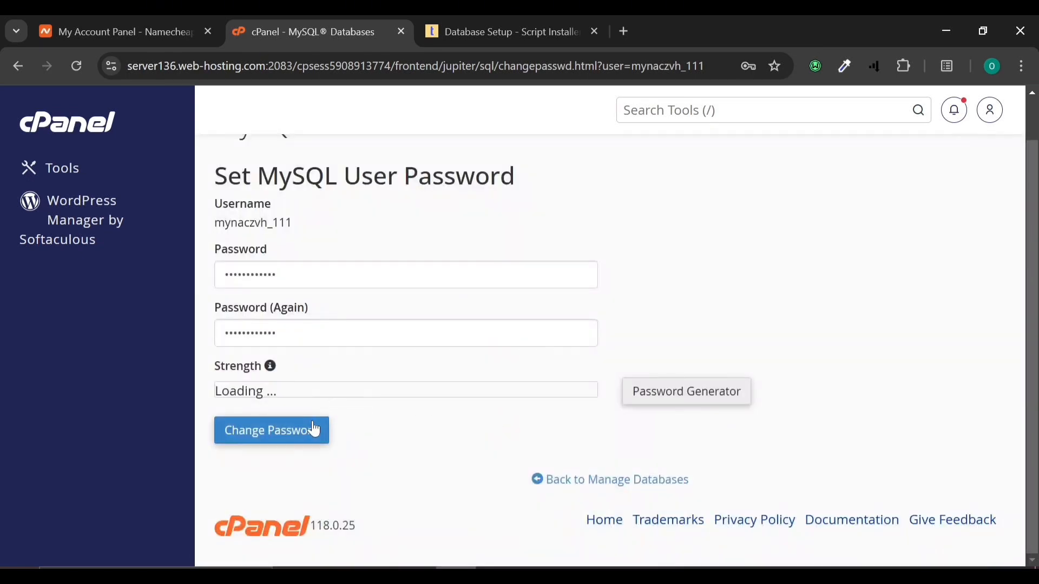
click(315, 430)
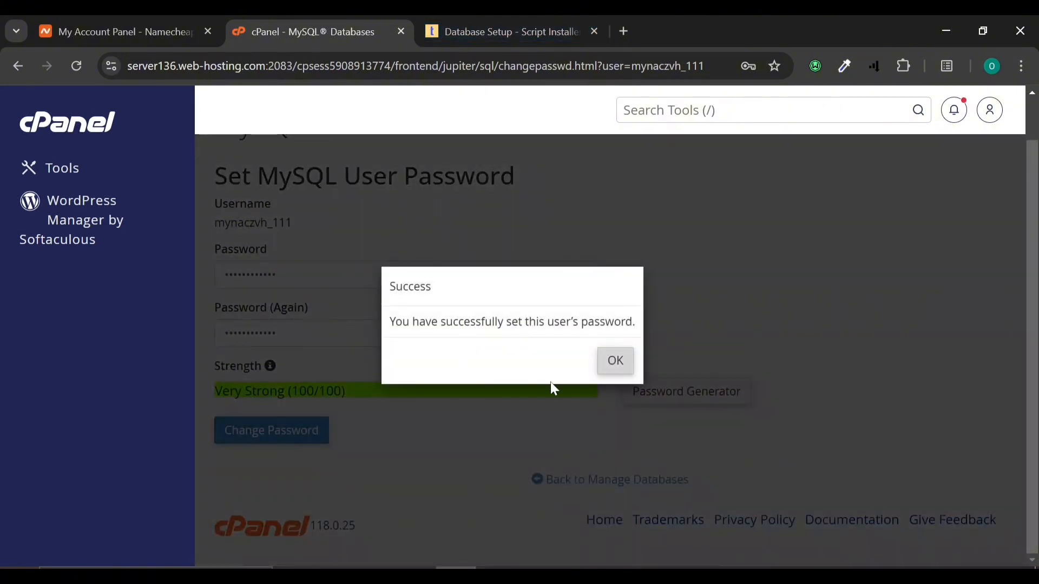
click(621, 361)
click(555, 18)
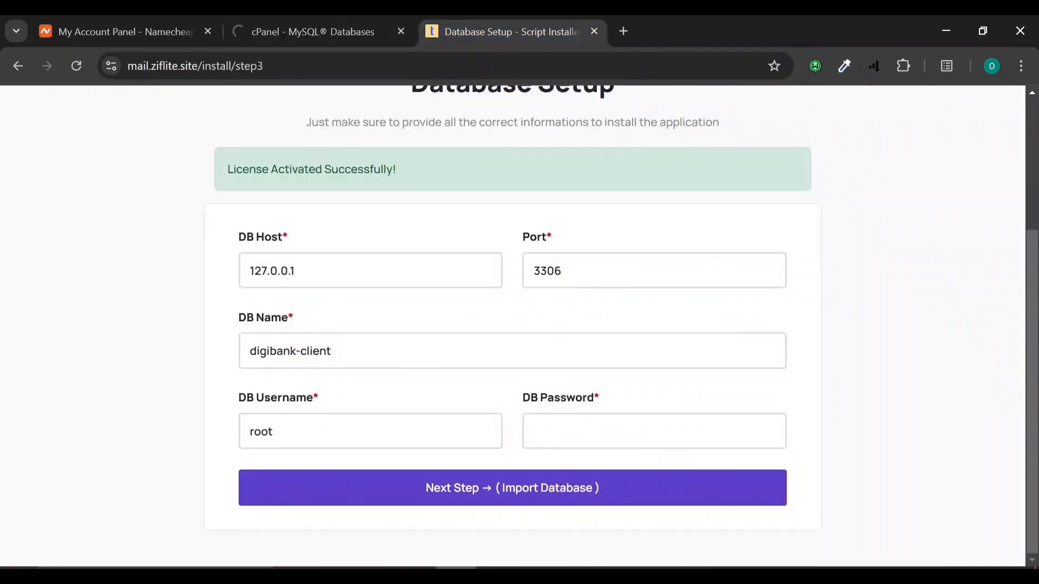
Step: Leave the installer's DB Name empty and paste the generated password into DB Password
key(ctrl+a)
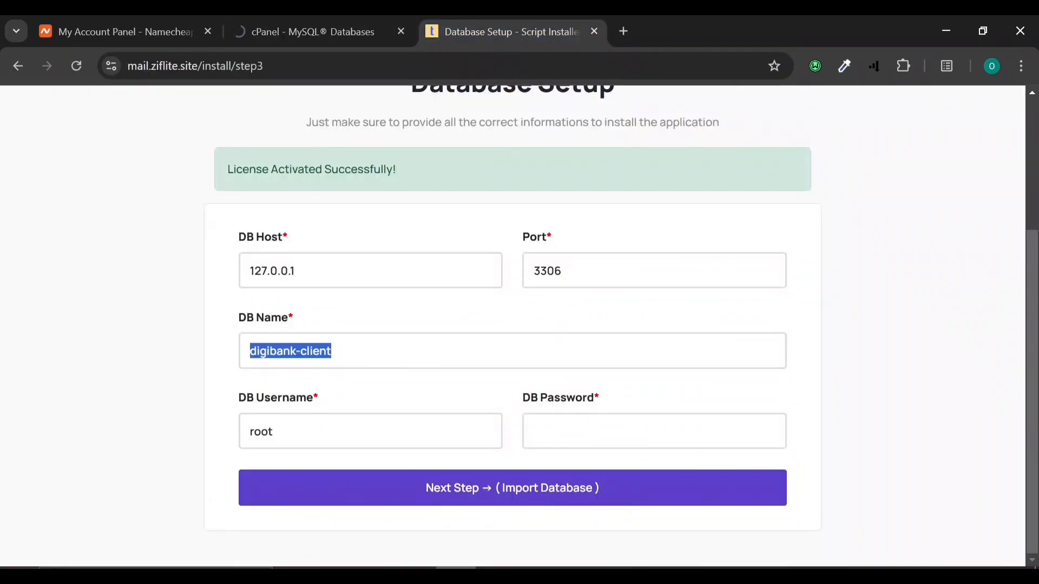
key(BackSpace)
key(ctrl+v)
key(ctrl+a)
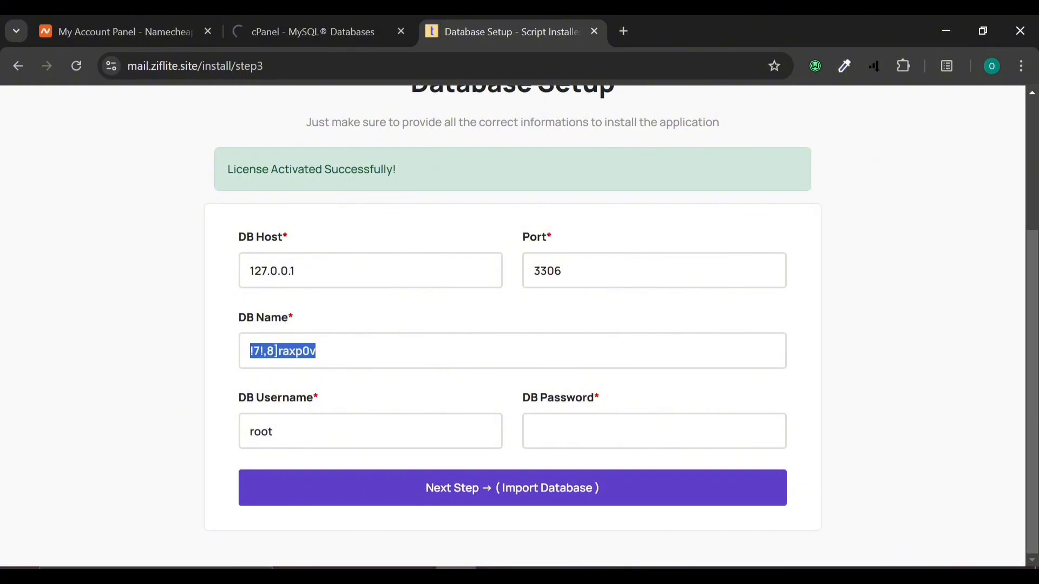
key(BackSpace)
click(536, 432)
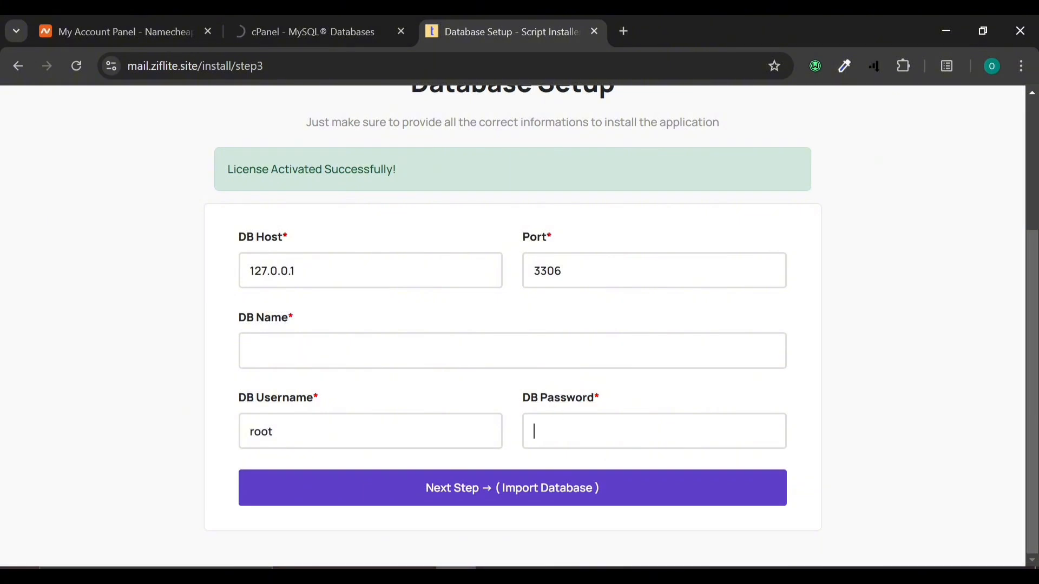
key(ctrl+v)
Step: Add user mynaczvh_111 to database mynaczvh_111 in cPanel's MySQL Databases
click(359, 24)
scroll(314, 406, down, 15)
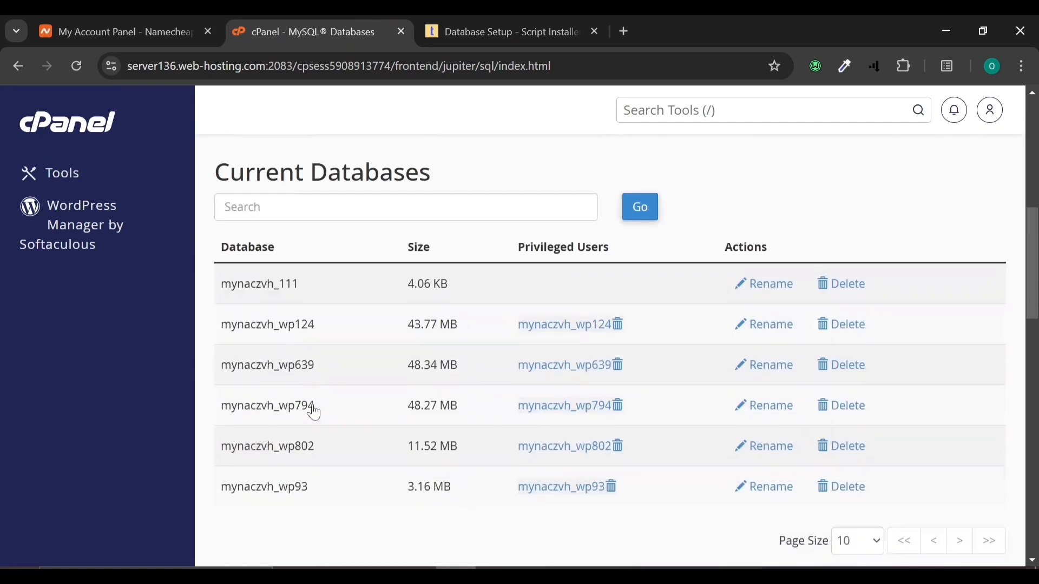
scroll(303, 400, down, 5)
scroll(292, 384, up, 6)
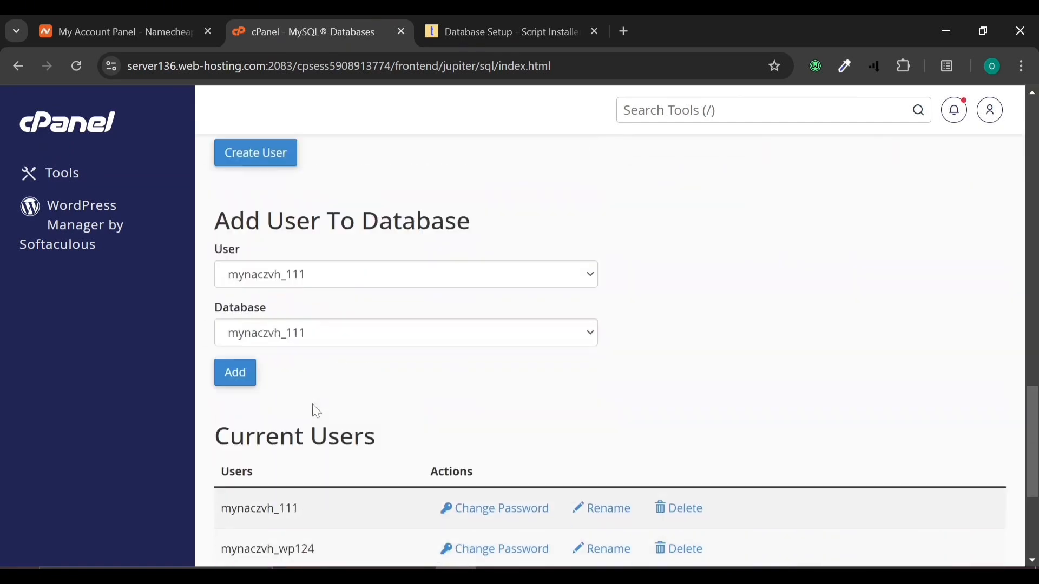
scroll(278, 422, down, 3)
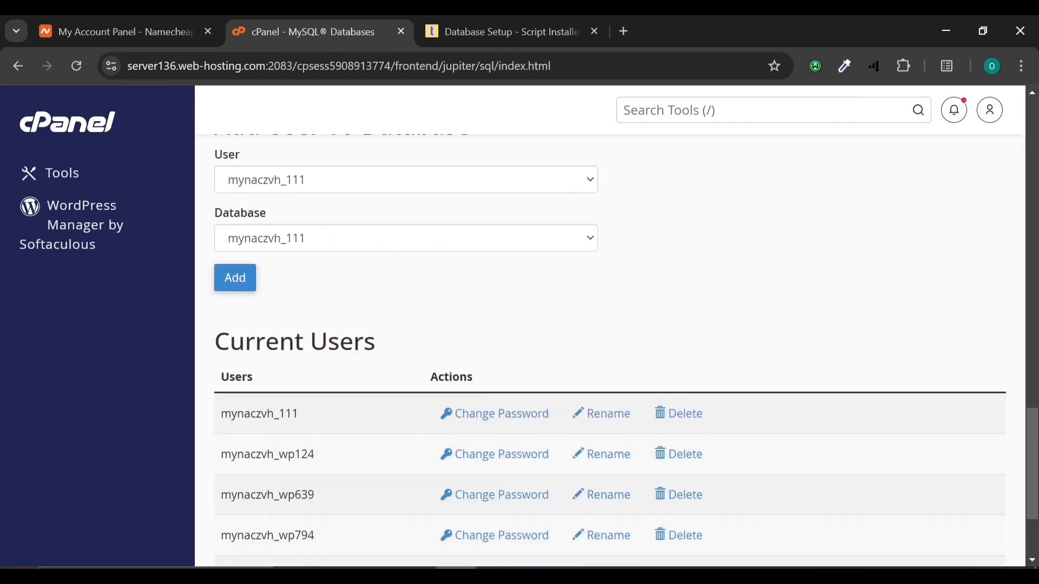
click(266, 184)
click(275, 206)
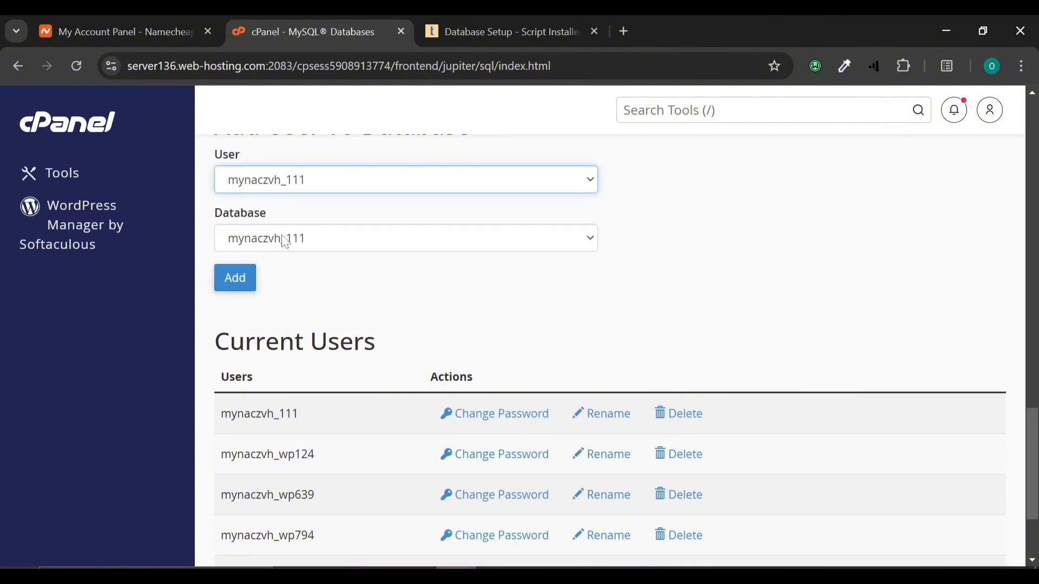
click(285, 241)
click(287, 241)
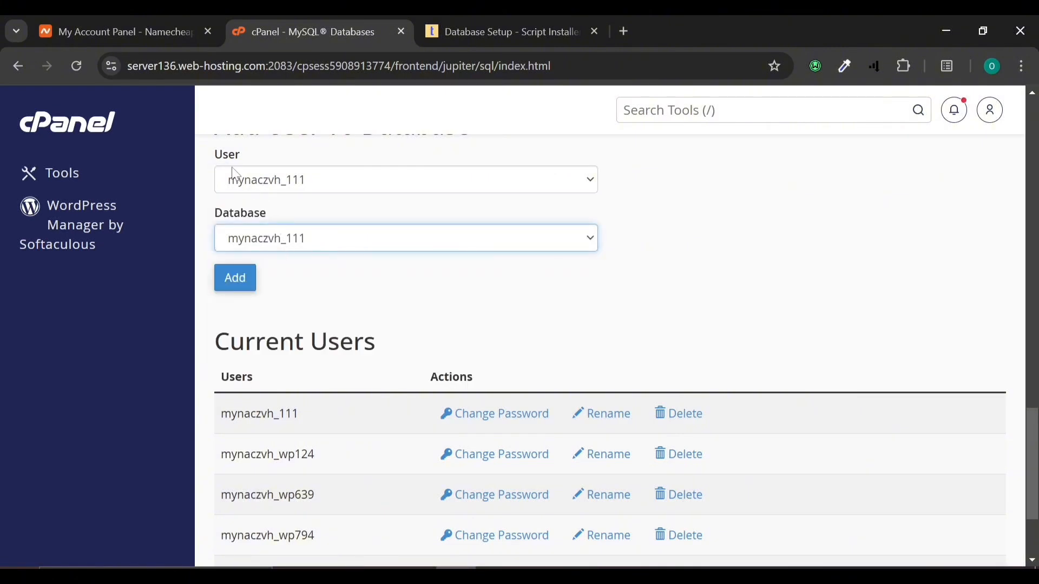
click(246, 285)
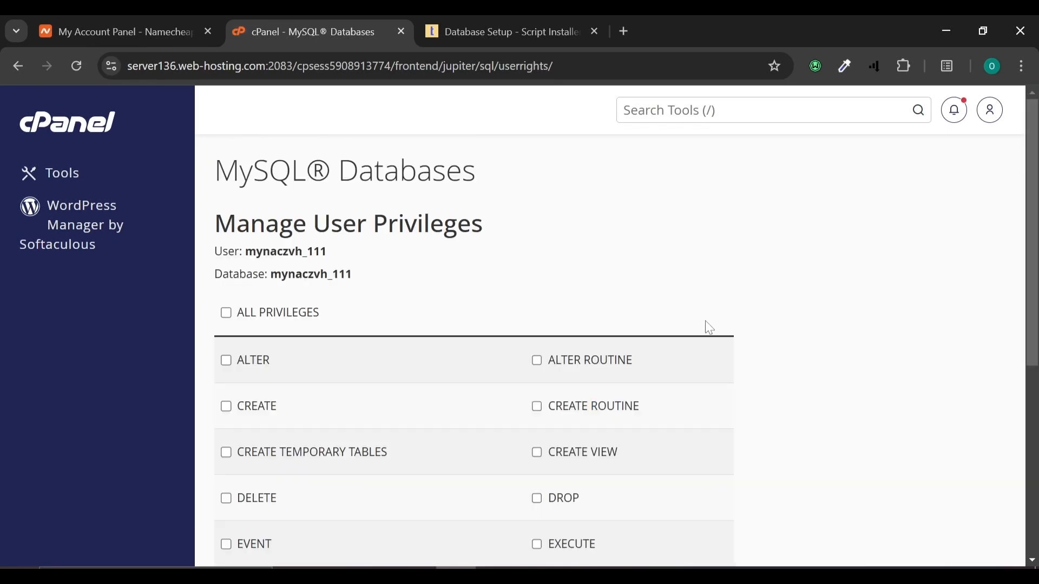
Step: Grant mynaczvh_111 ALL PRIVILEGES, save, and copy the username for the installer
click(226, 313)
scroll(243, 316, down, 6)
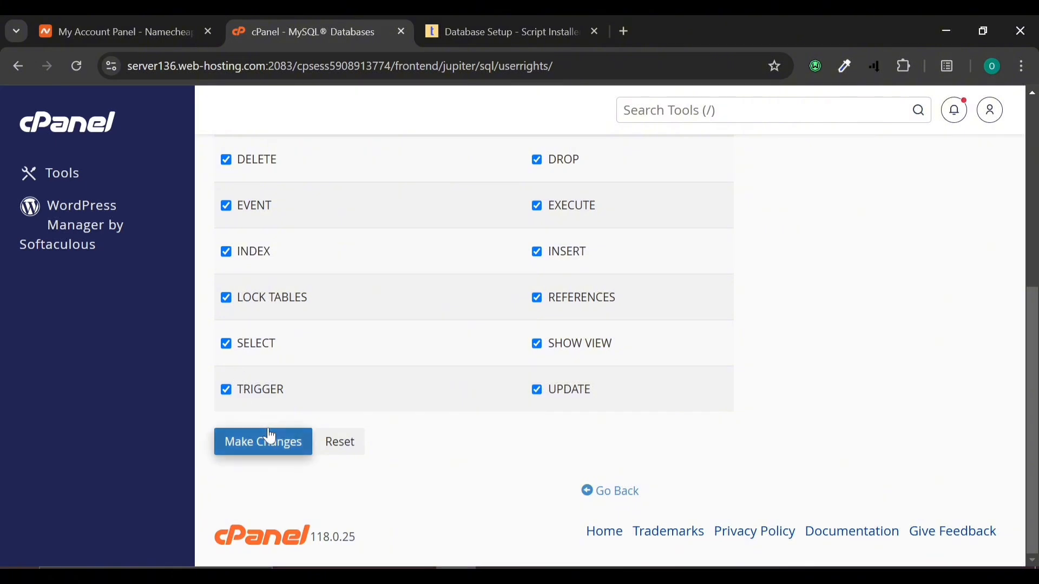
click(276, 455)
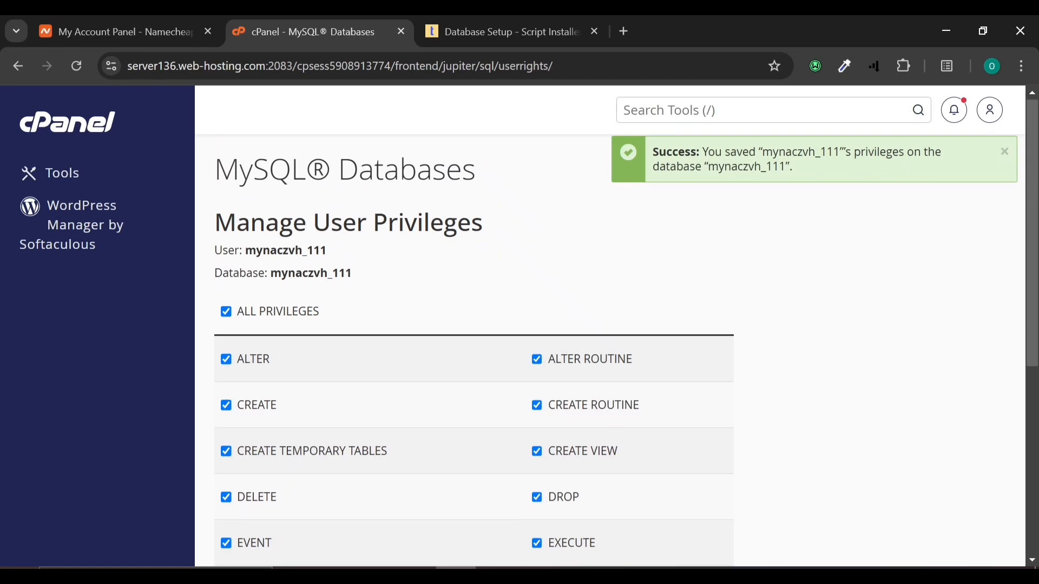
drag(246, 251, 333, 250)
key(ctrl+c)
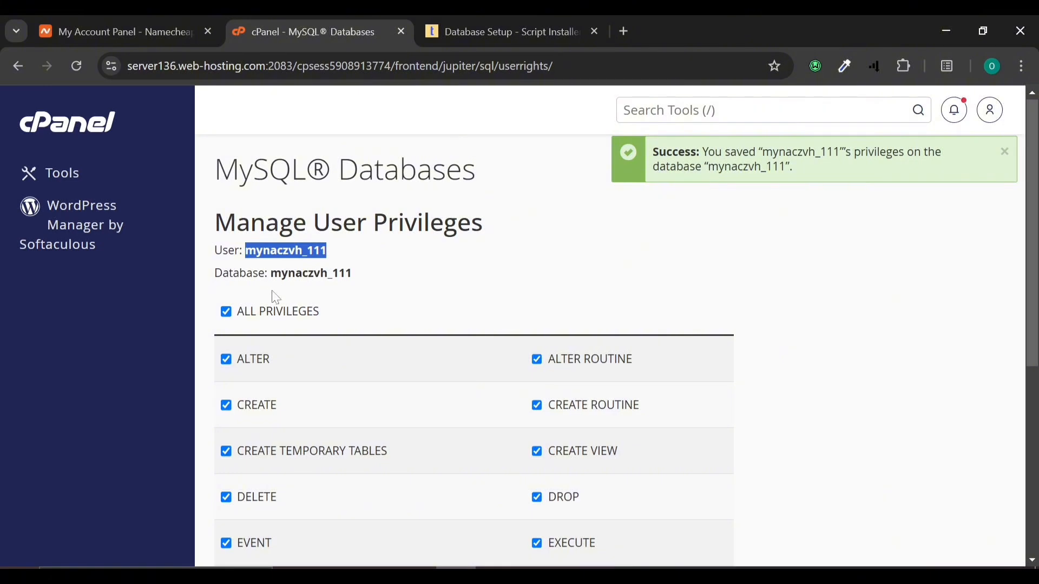
click(425, 30)
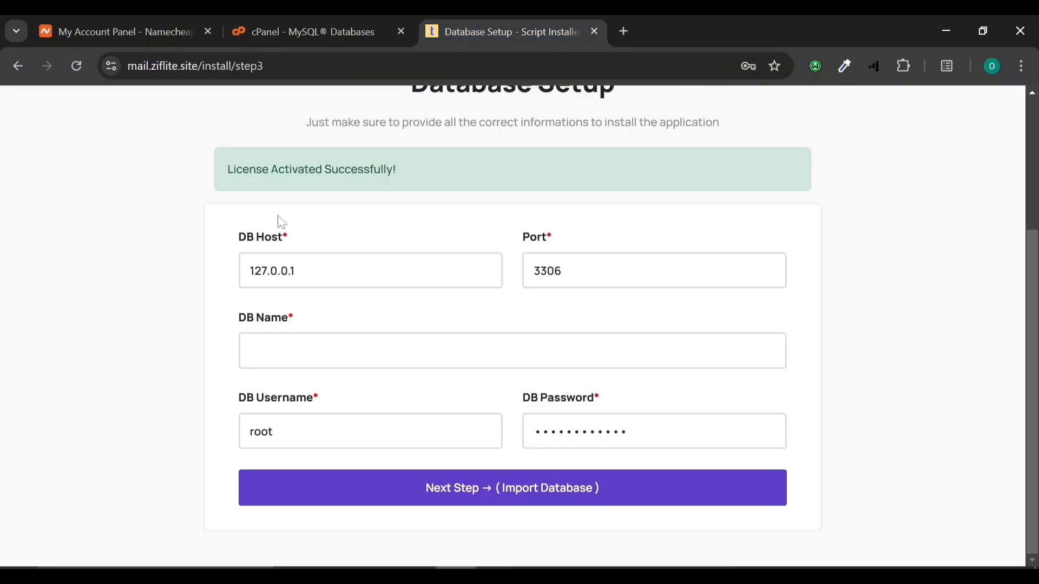
click(335, 350)
key(ctrl+v)
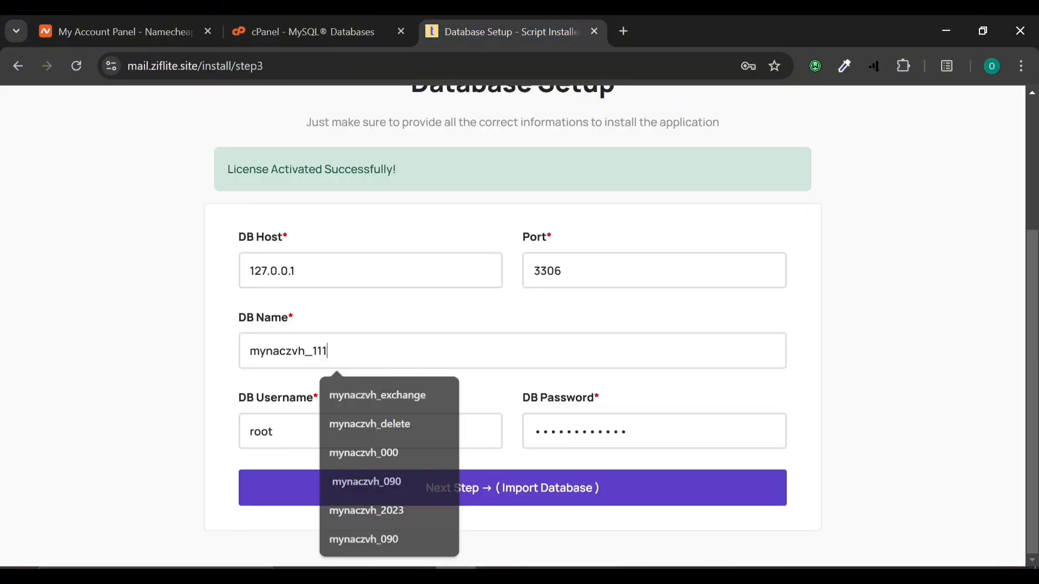
click(274, 431)
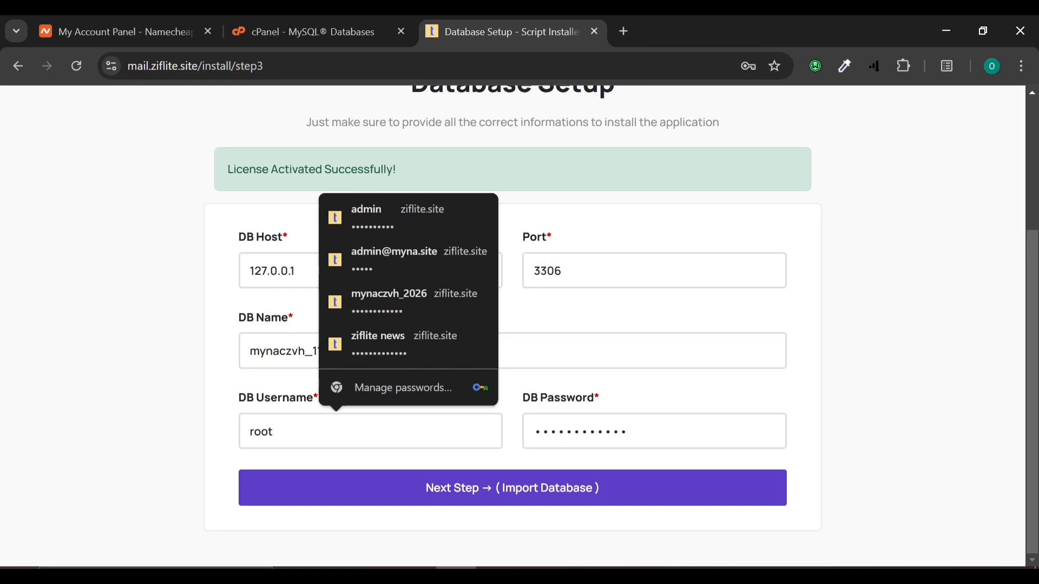
key(ctrl+a)
key(ctrl+v)
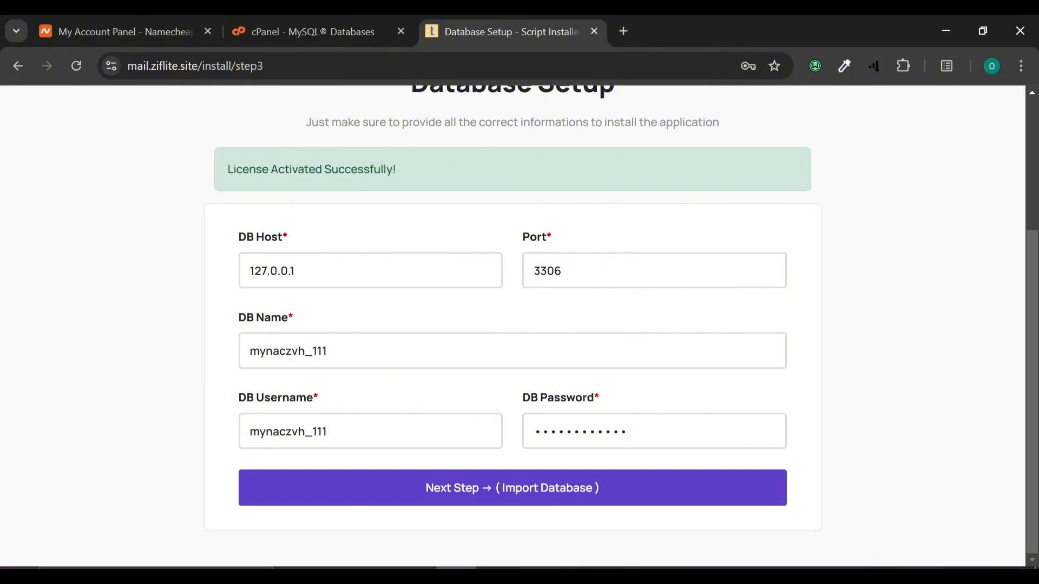
click(469, 498)
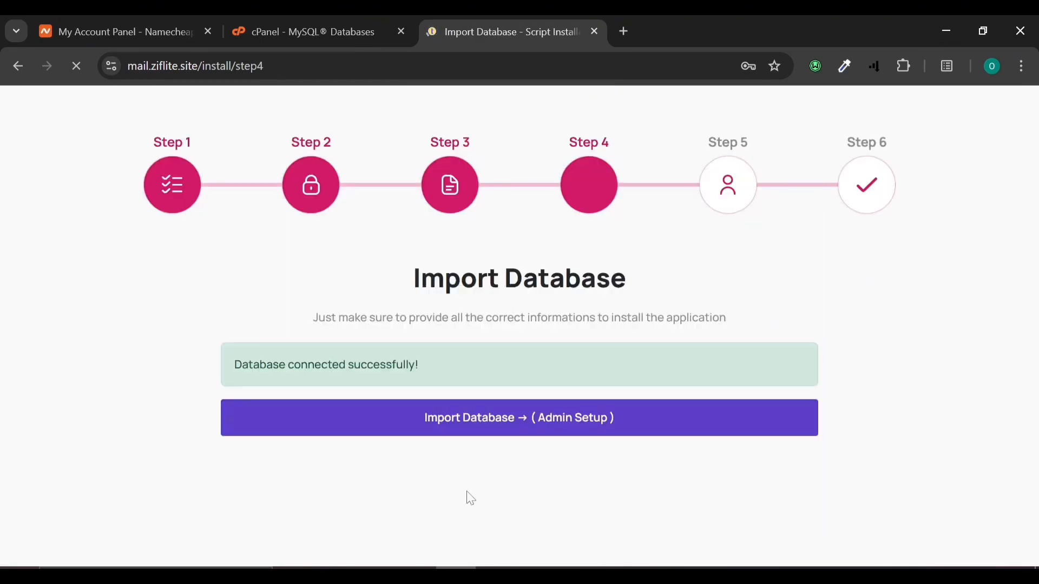
Step: Import the database and move on to the admin account setup
click(306, 424)
click(450, 433)
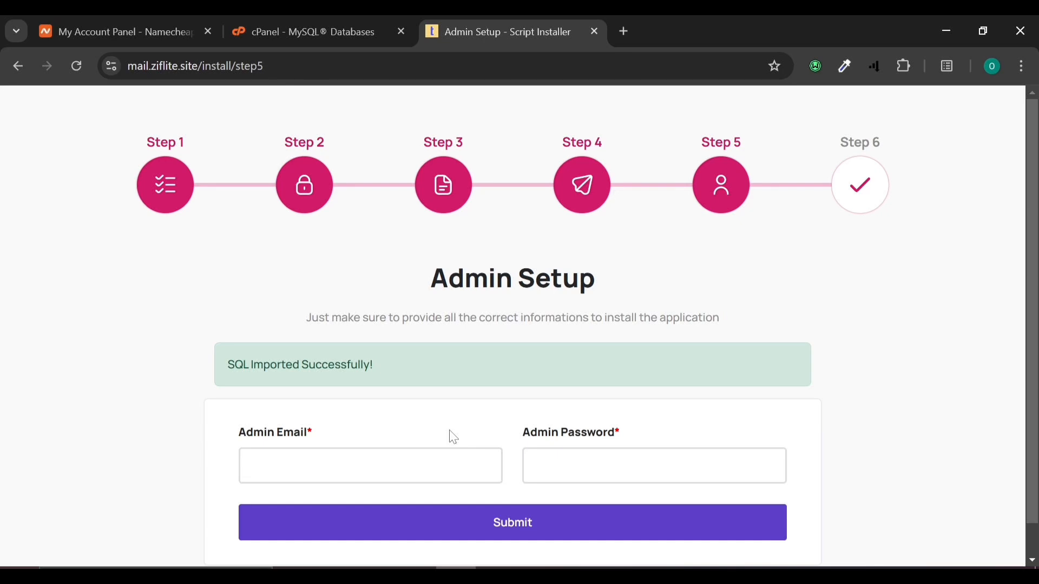
scroll(453, 436, down, 1)
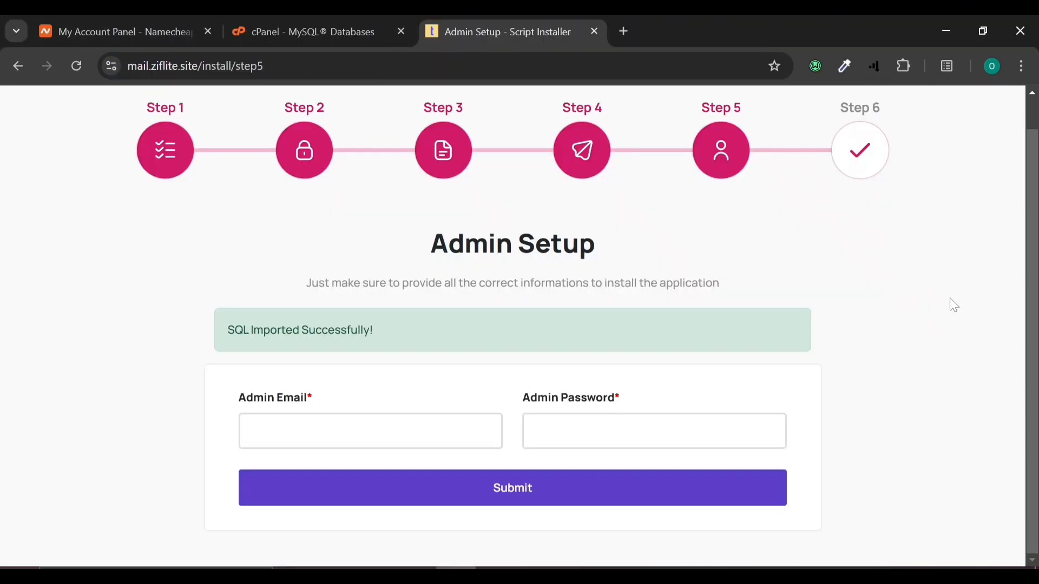
Step: Fill the admin e-mail from a saved suggestion, paste the admin password, and submit
click(373, 431)
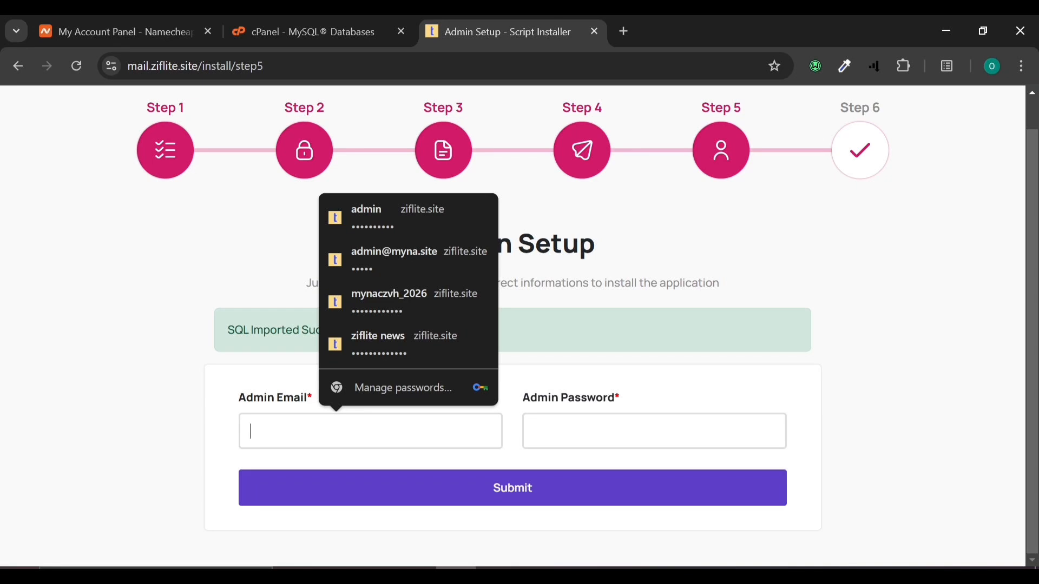
text(ada)
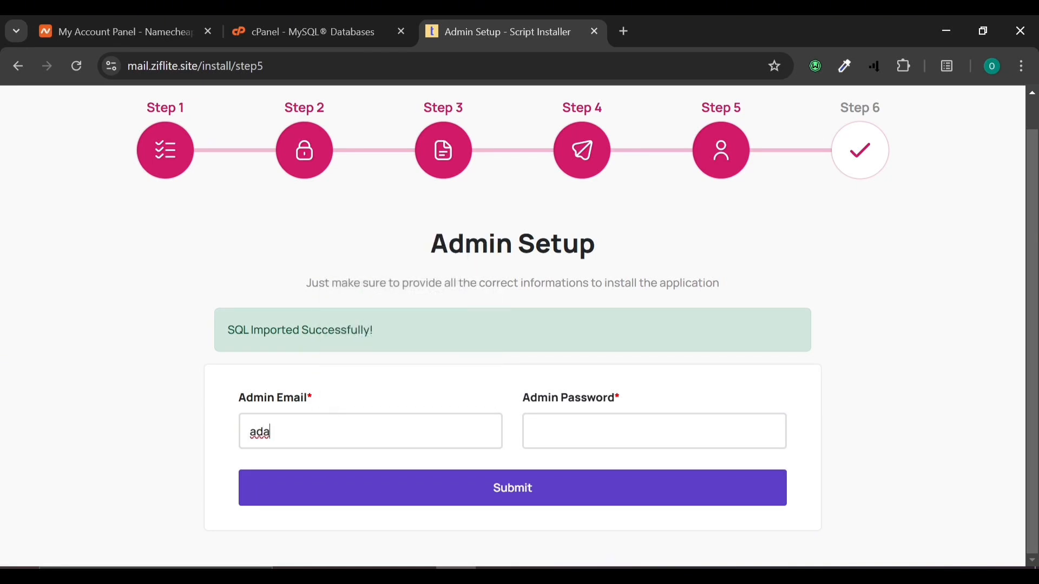
text(in@admin.com)
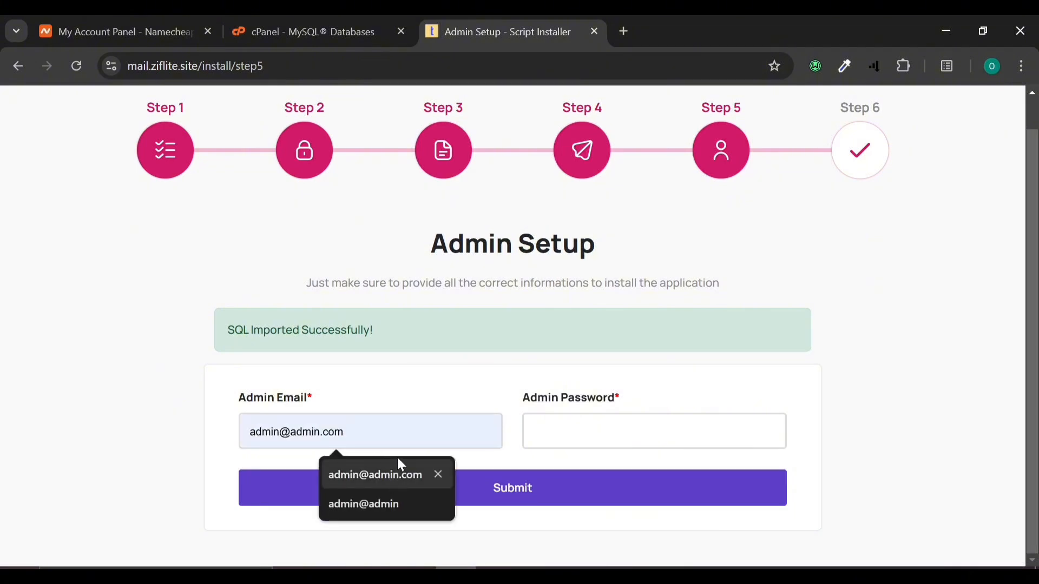
click(397, 474)
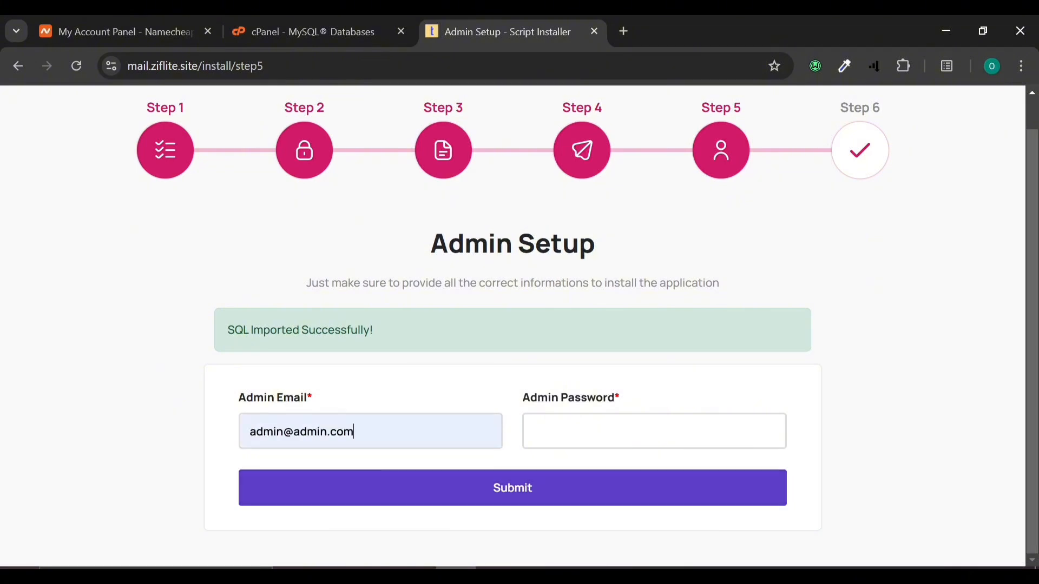
key(ctrl+a)
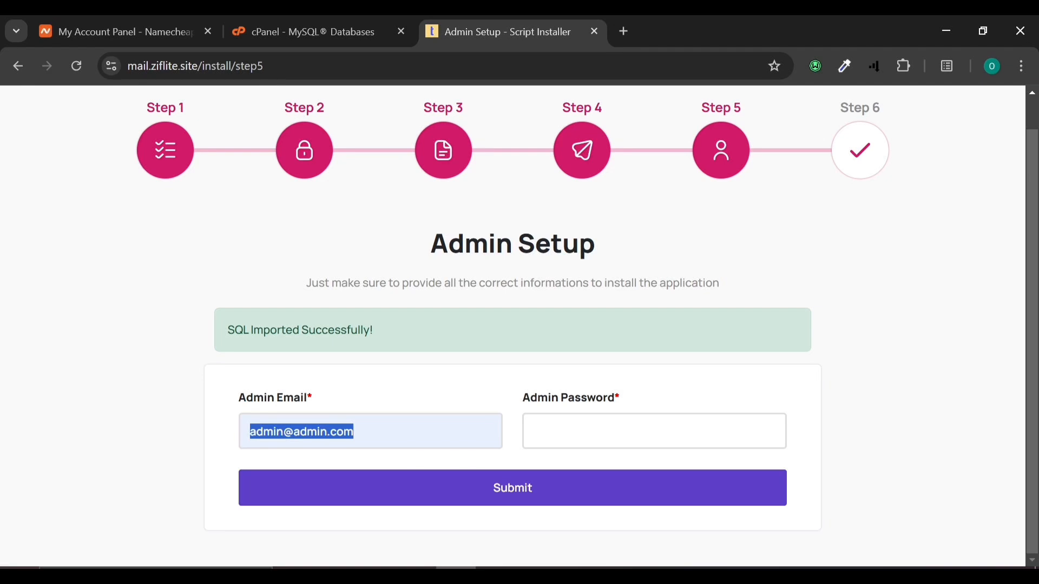
key(Tab)
key(ctrl+v)
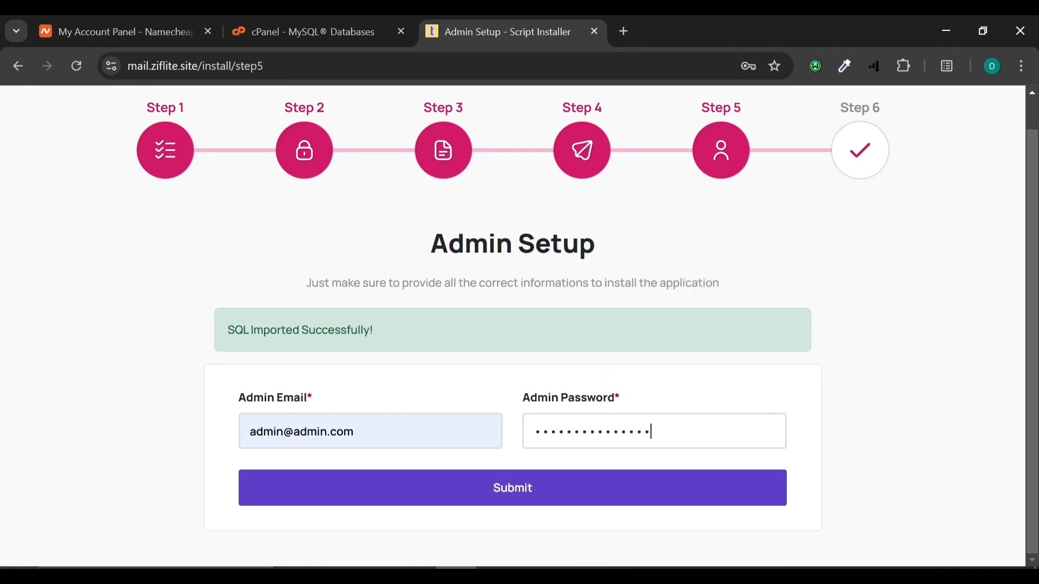
click(533, 484)
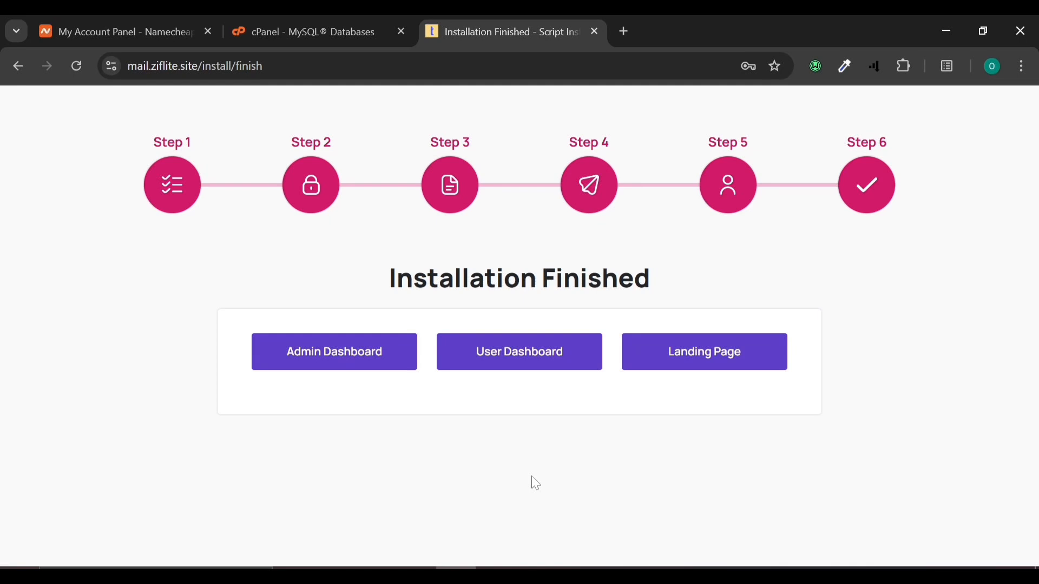
Step: Open the Digi Bank landing page in a new tab and the Admin Dashboard login page
right_click(725, 359)
click(813, 104)
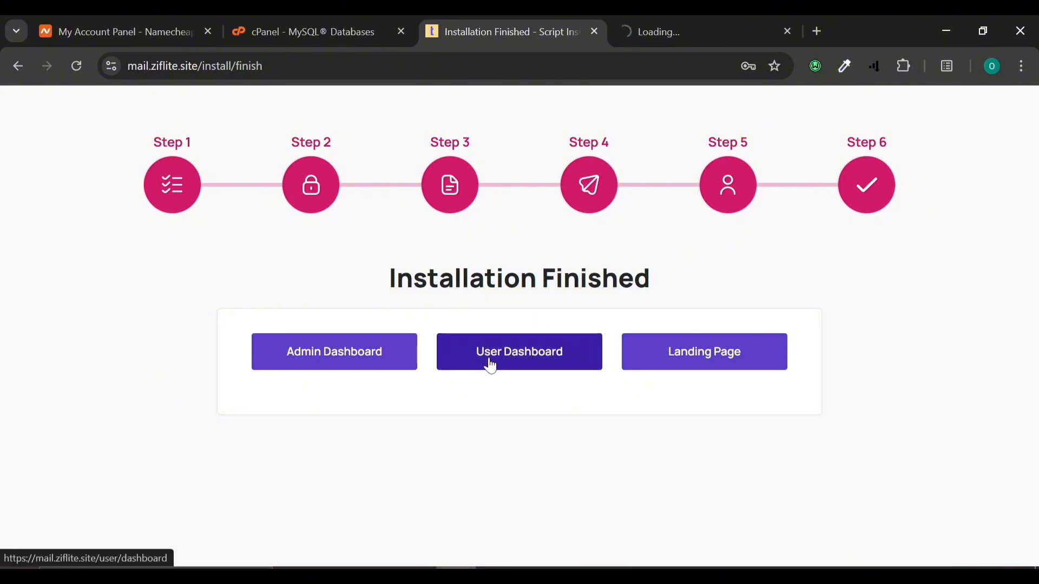
click(349, 360)
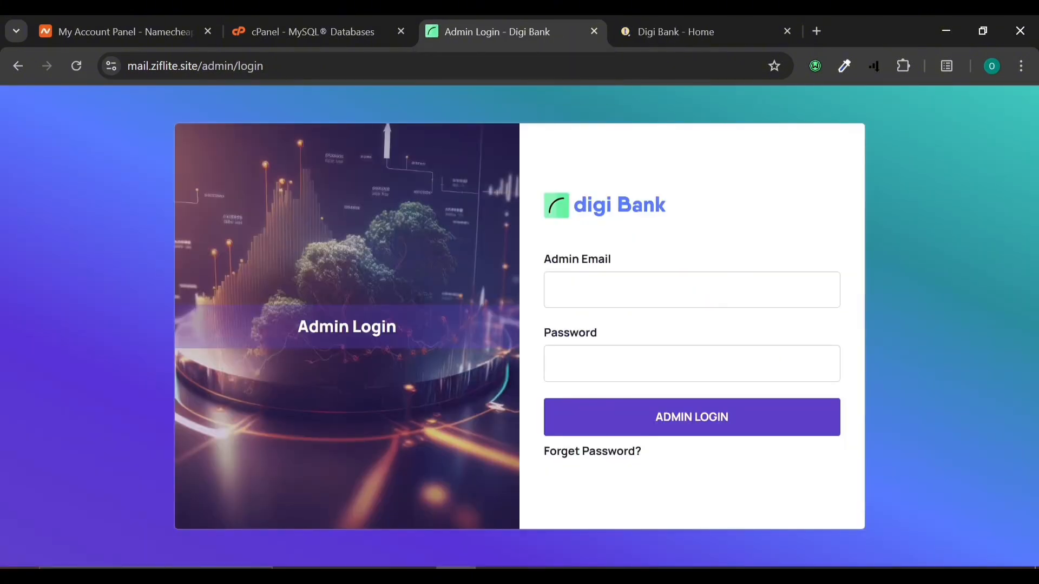
click(697, 16)
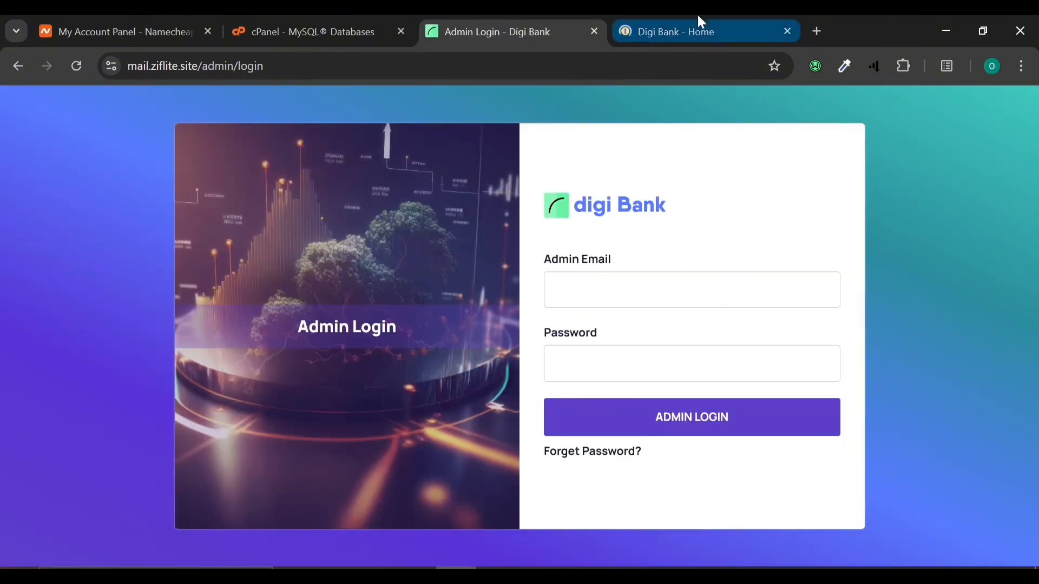
click(525, 17)
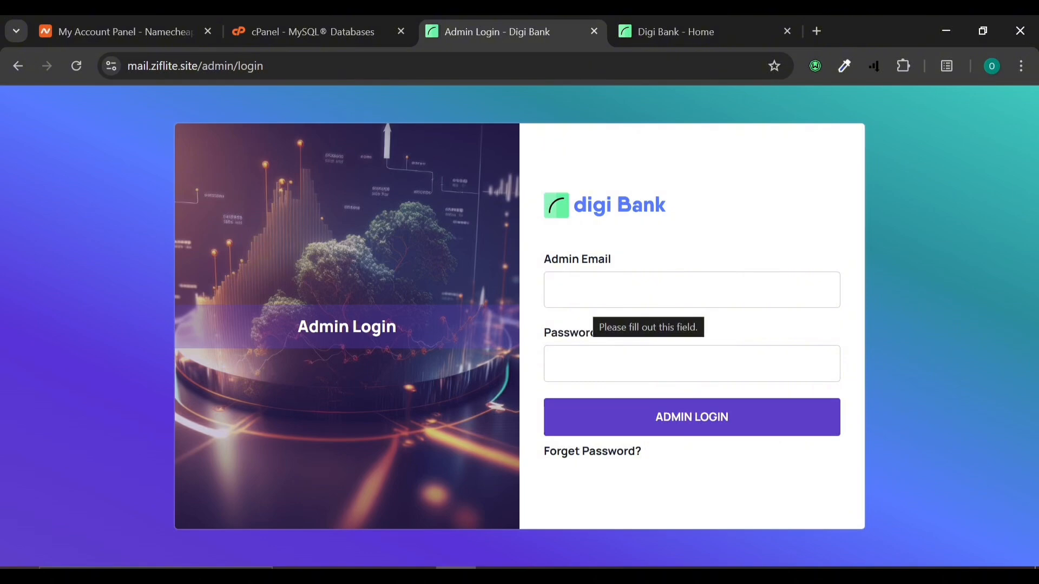
Step: Go to the Digi Bank home page and open its account registration page
click(750, 13)
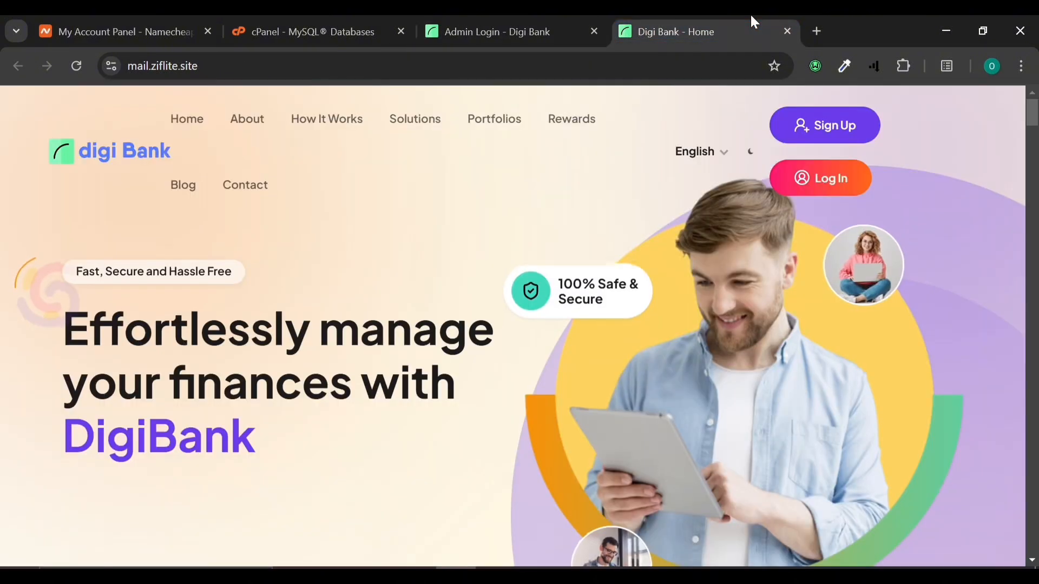
scroll(515, 371, down, 4)
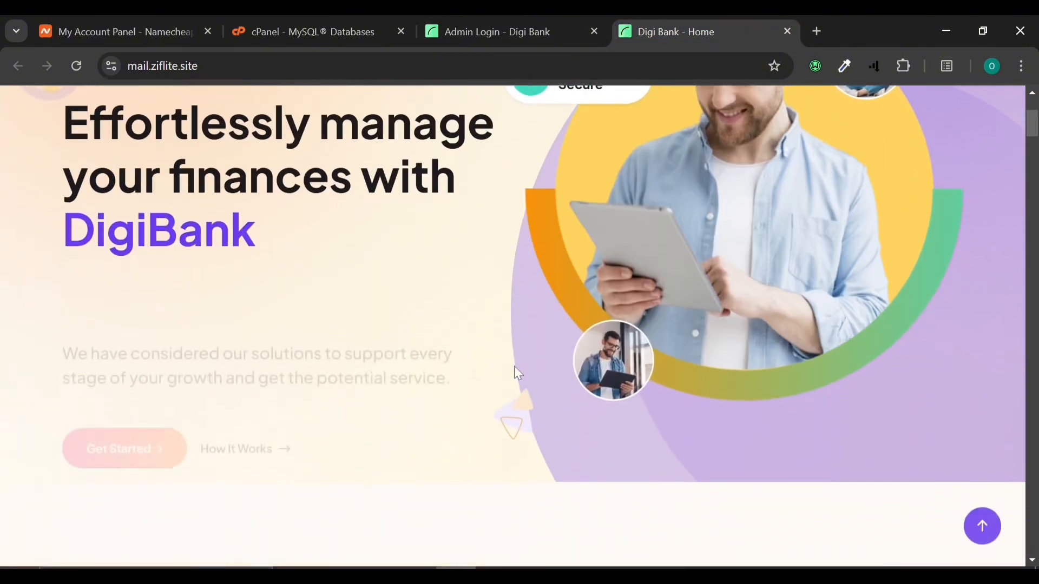
scroll(514, 371, up, 4)
click(844, 136)
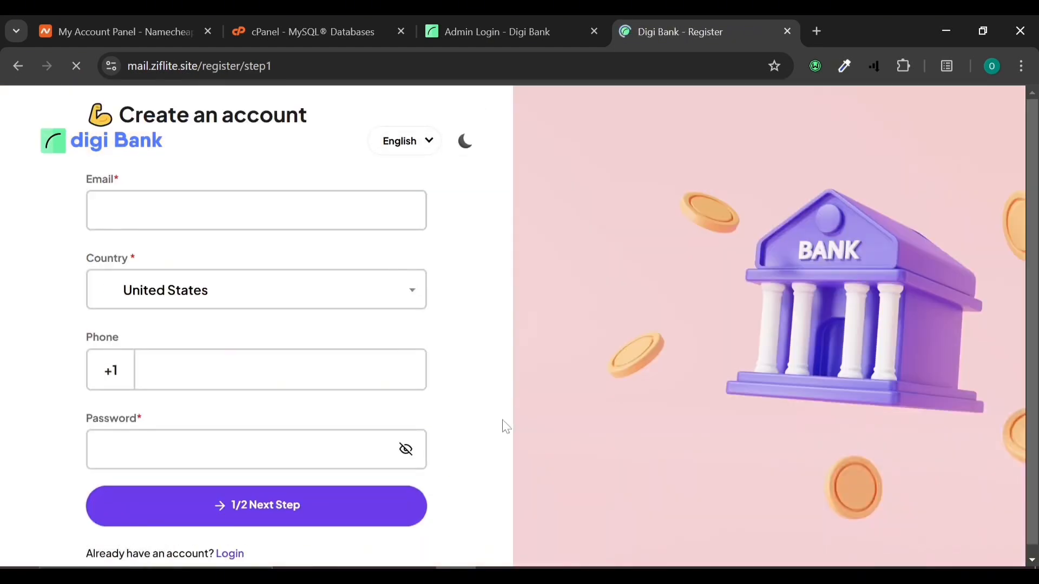
scroll(503, 425, down, 1)
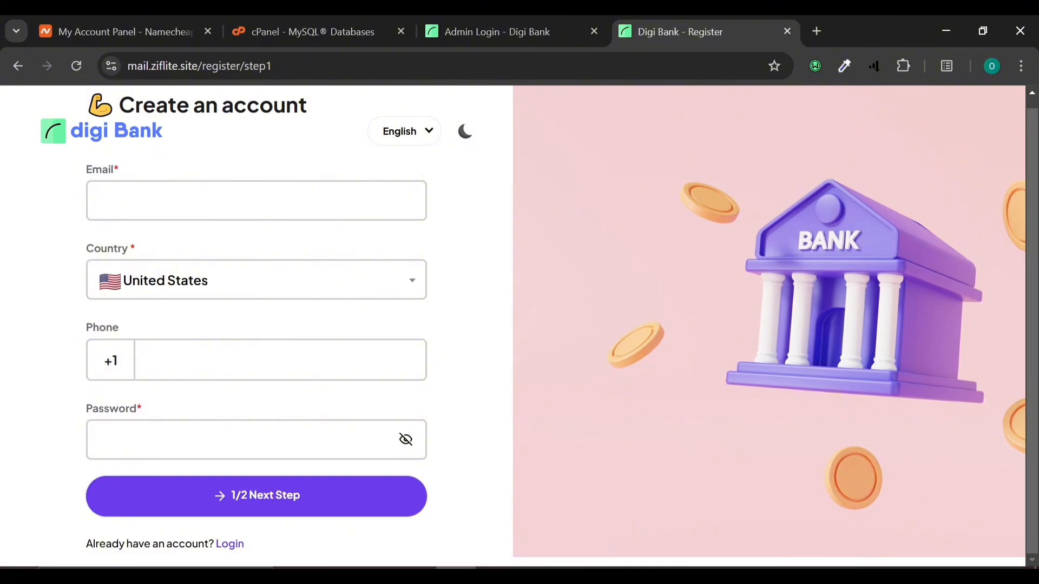
Step: Toggle the site between dark and light mode, then preview the sign-in page and return home
click(466, 133)
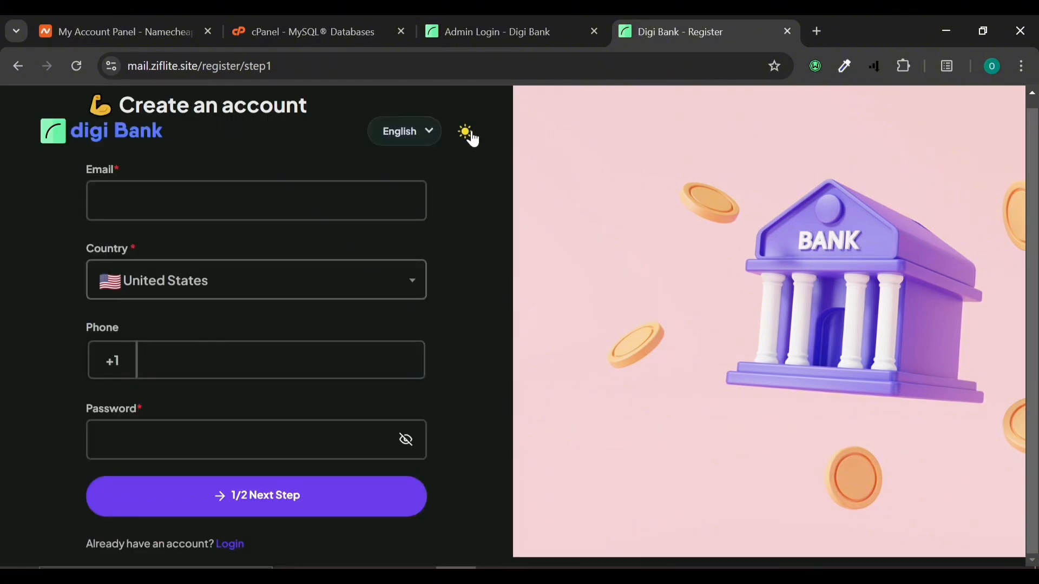
click(468, 134)
click(468, 134)
click(471, 138)
click(470, 137)
click(470, 137)
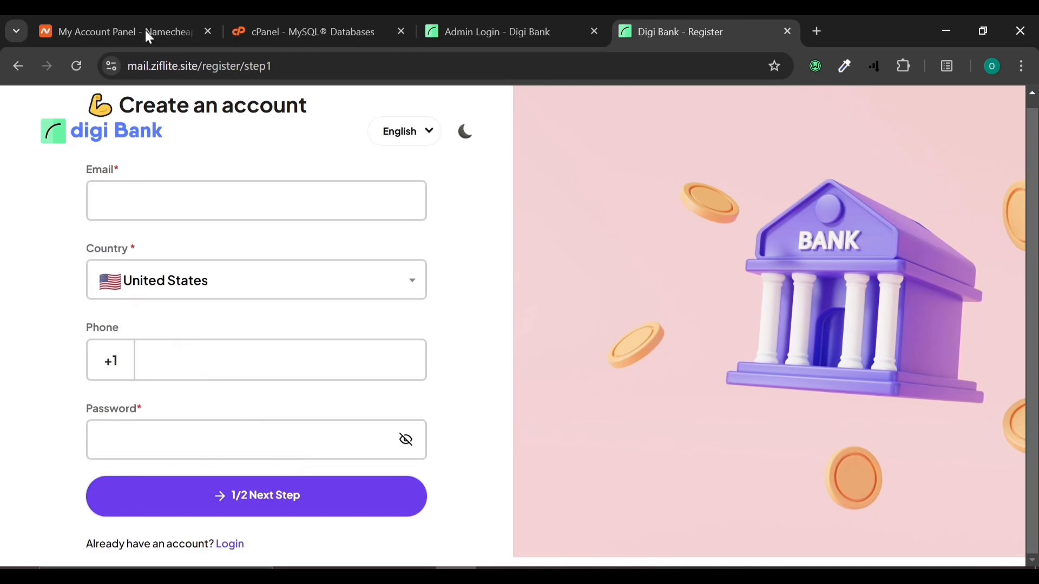
click(16, 65)
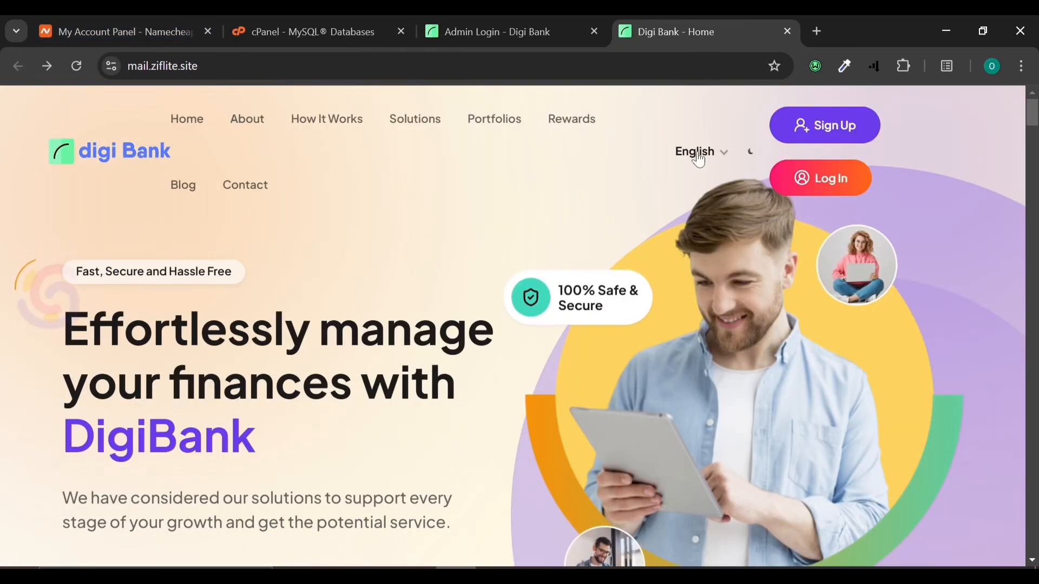
click(800, 176)
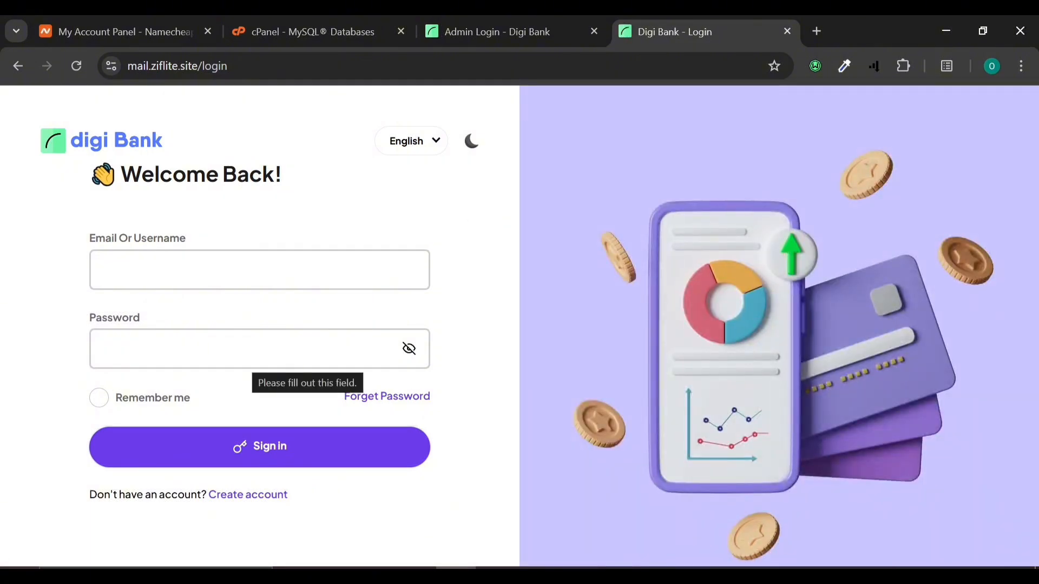
click(19, 65)
Step: Review the public Digi Bank home page from the features section downward
scroll(411, 375, down, 10)
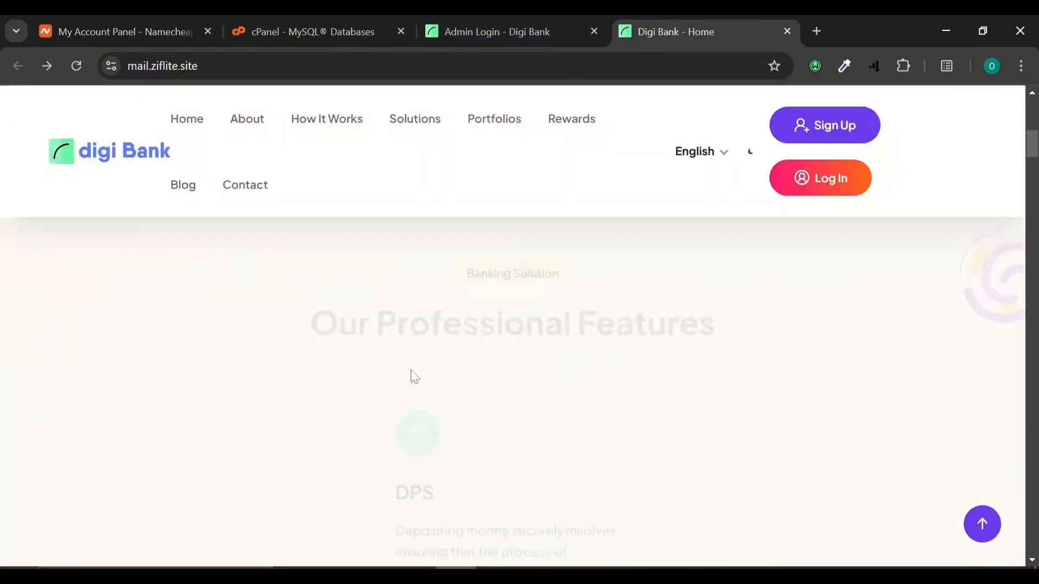
scroll(413, 376, up, 4)
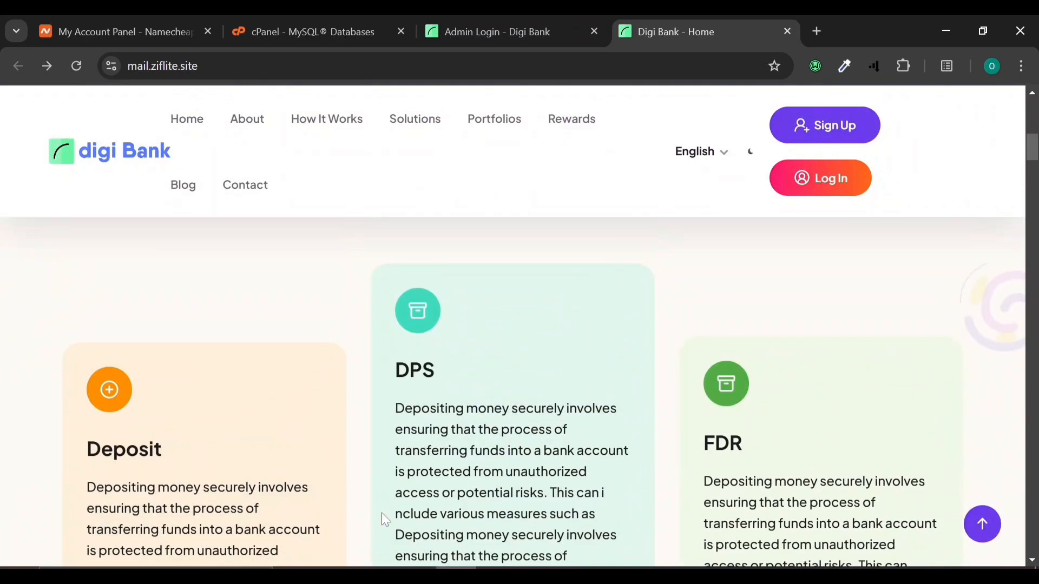
scroll(447, 491, down, 8)
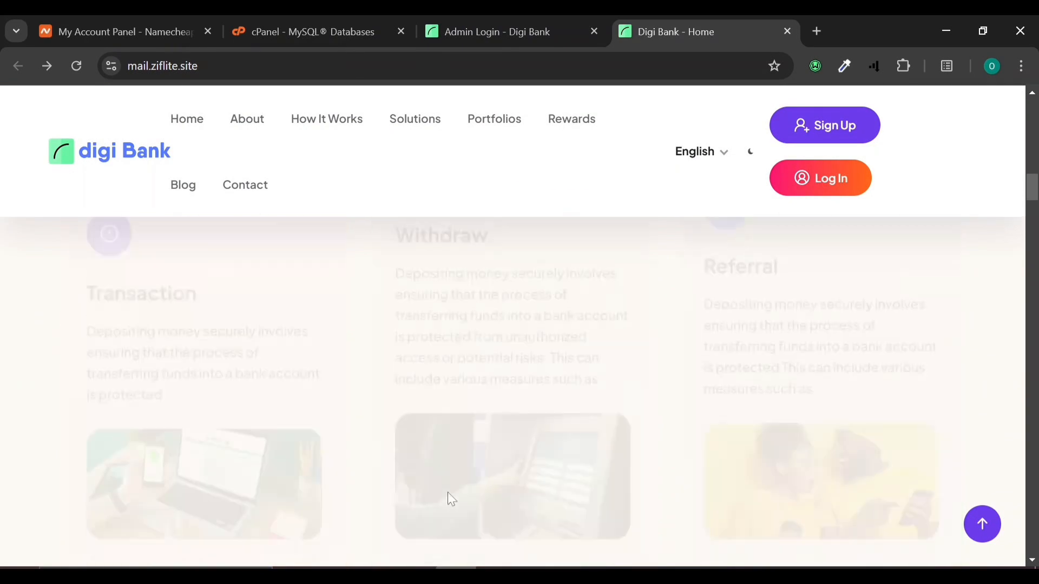
scroll(446, 490, up, 4)
scroll(447, 490, down, 4)
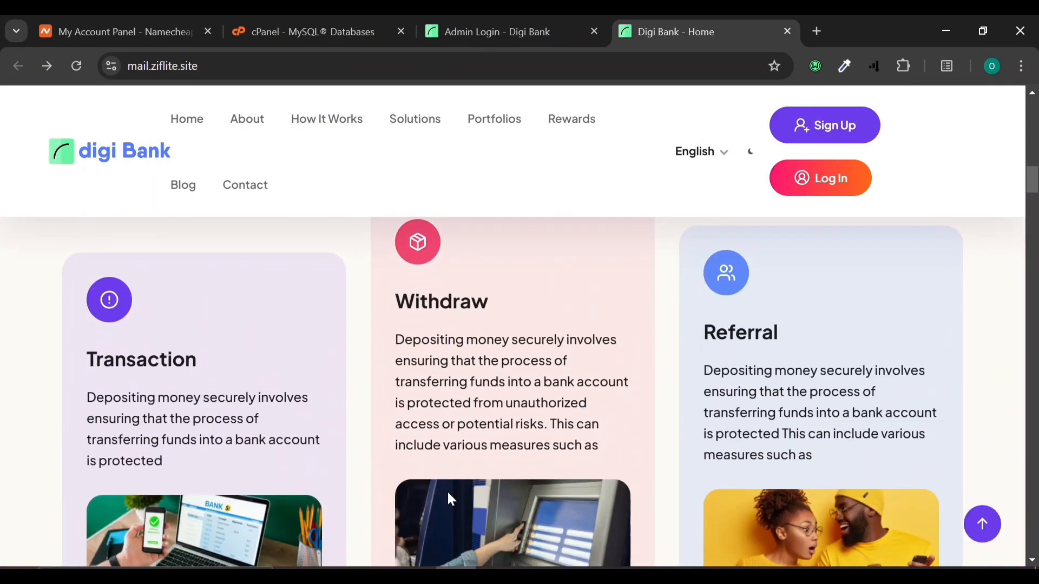
scroll(448, 492, down, 5)
scroll(448, 492, up, 1)
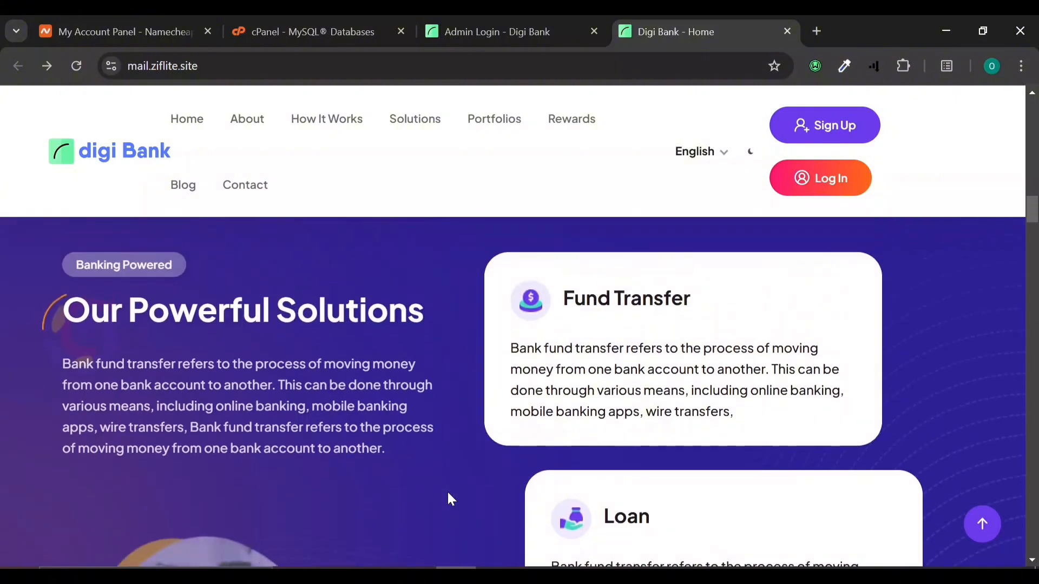
scroll(447, 490, down, 2)
scroll(447, 490, up, 2)
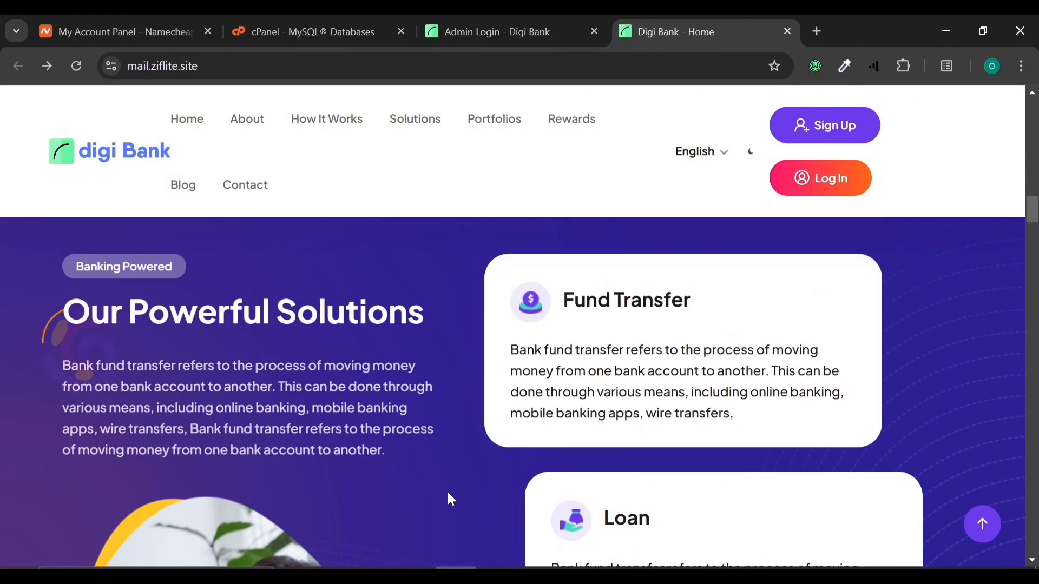
scroll(447, 490, down, 3)
scroll(447, 492, down, 2)
scroll(447, 492, up, 2)
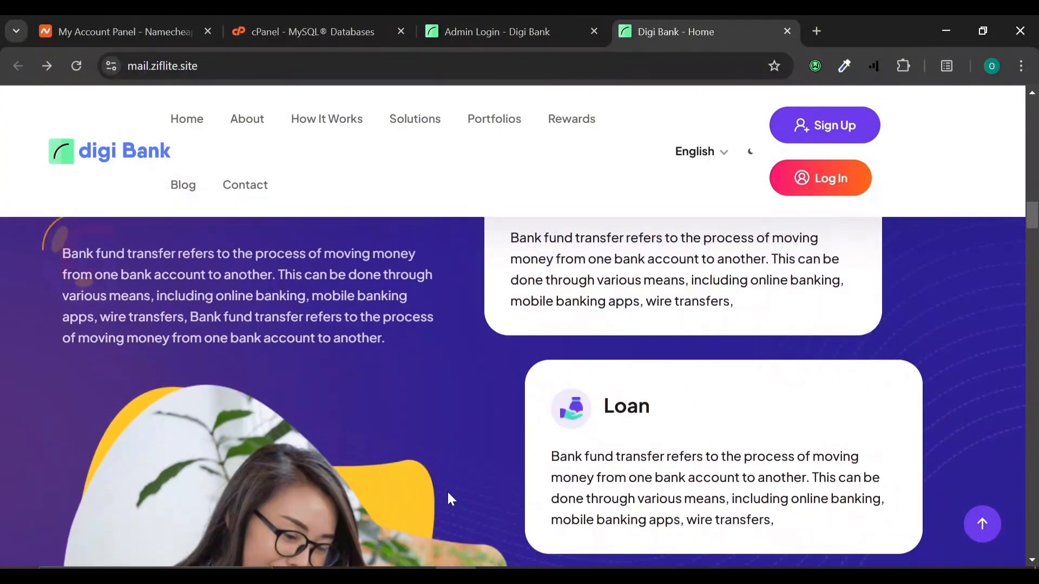
scroll(447, 490, down, 3)
scroll(447, 492, down, 3)
scroll(447, 490, down, 5)
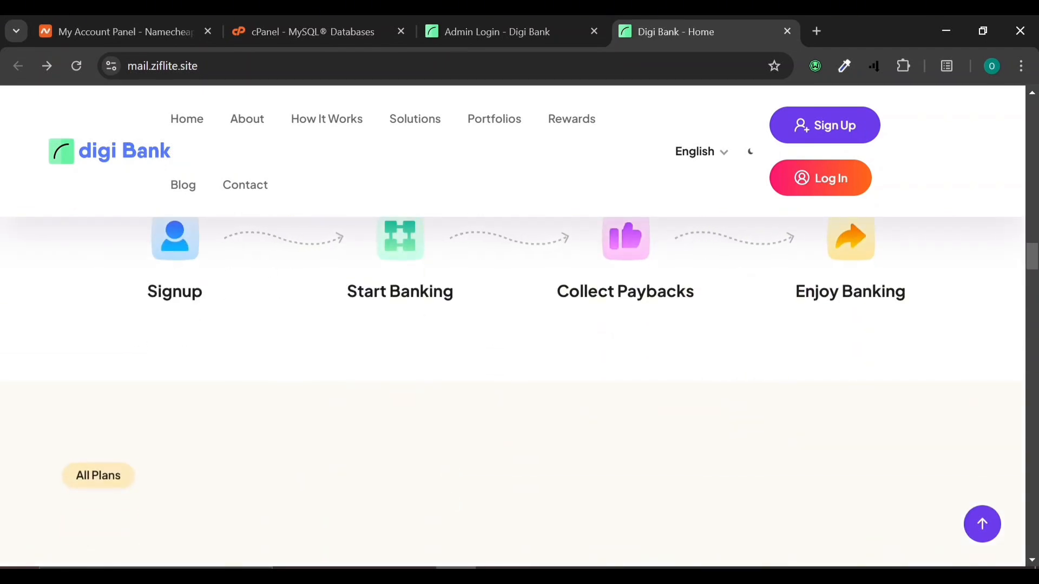
scroll(625, 320, down, 2)
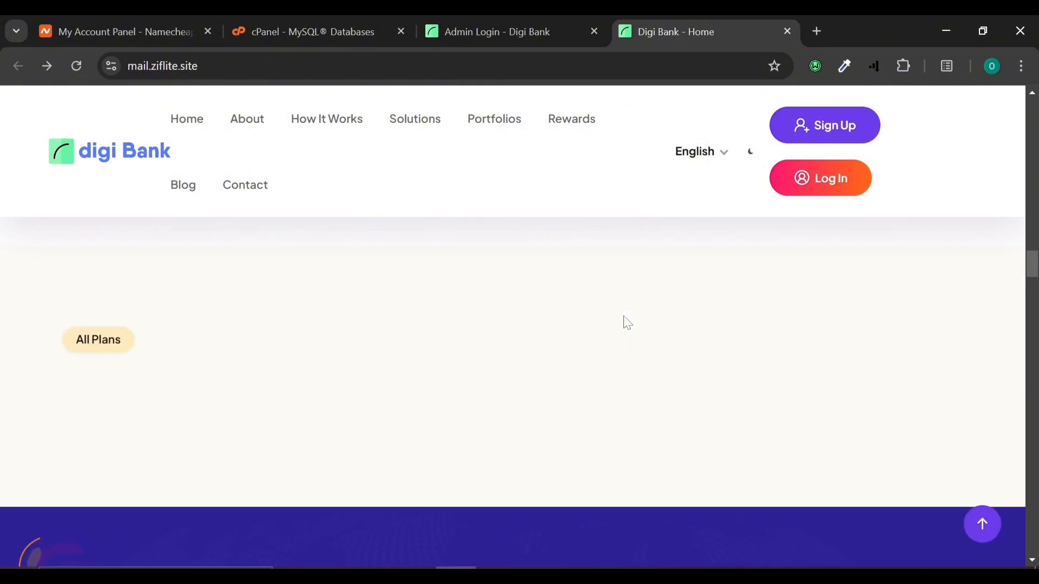
scroll(623, 316, down, 3)
scroll(623, 316, up, 6)
scroll(623, 317, down, 6)
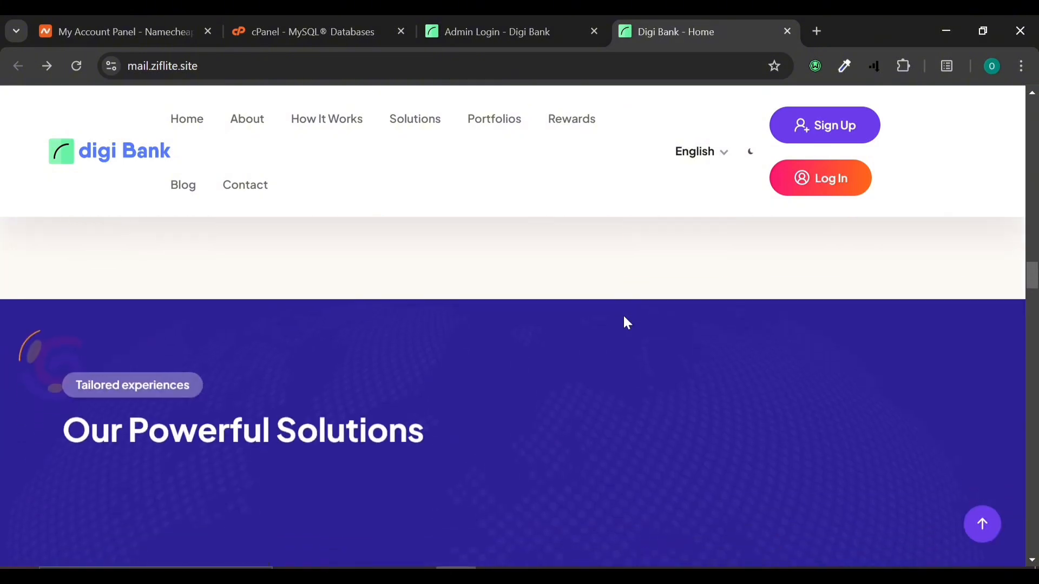
scroll(623, 319, up, 5)
Step: Reach the footer, then go to the Admin Login page and select the Admin Email field
scroll(448, 426, down, 8)
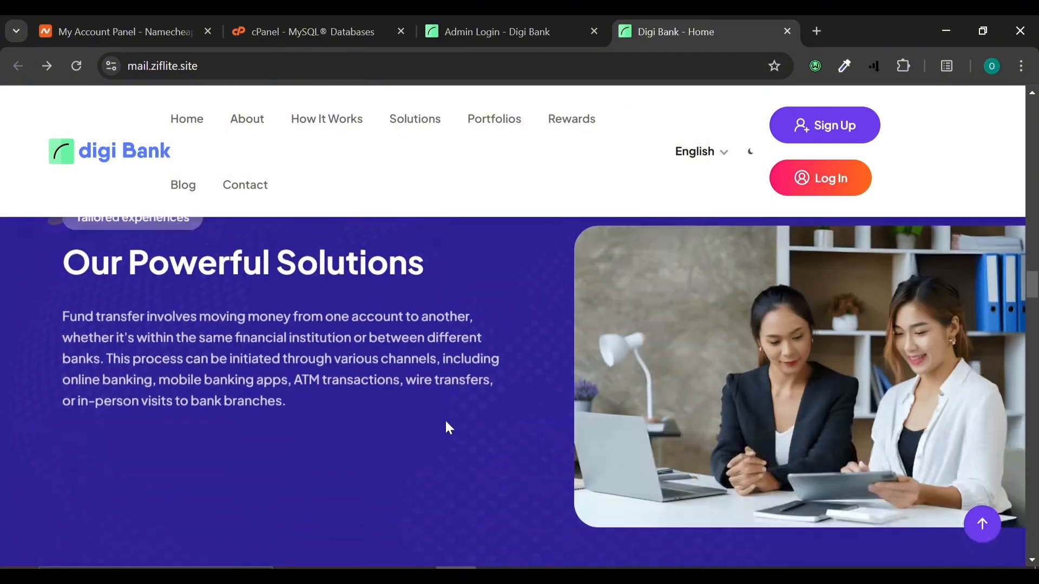
scroll(446, 427, down, 10)
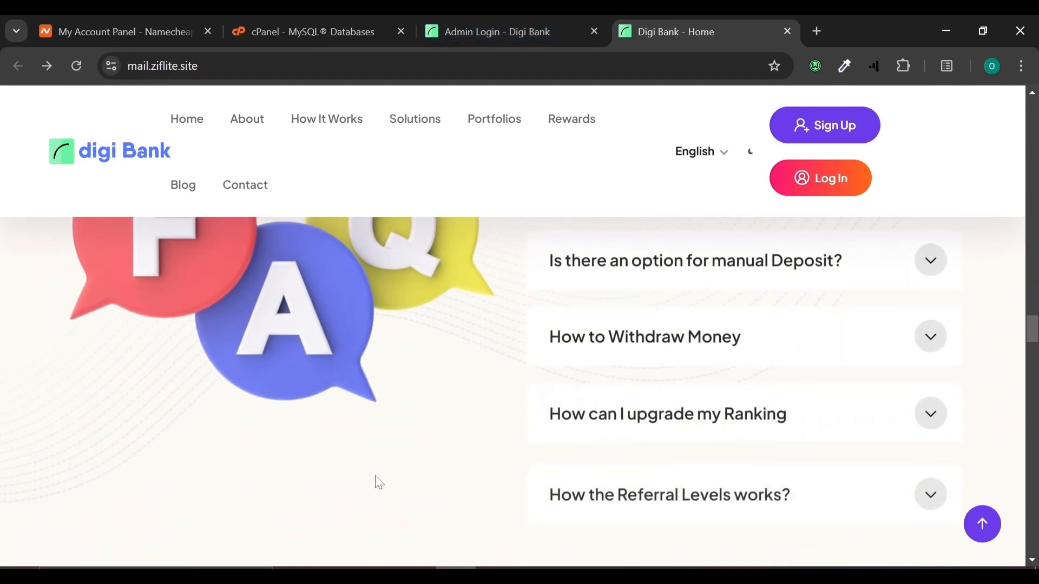
scroll(379, 482, down, 15)
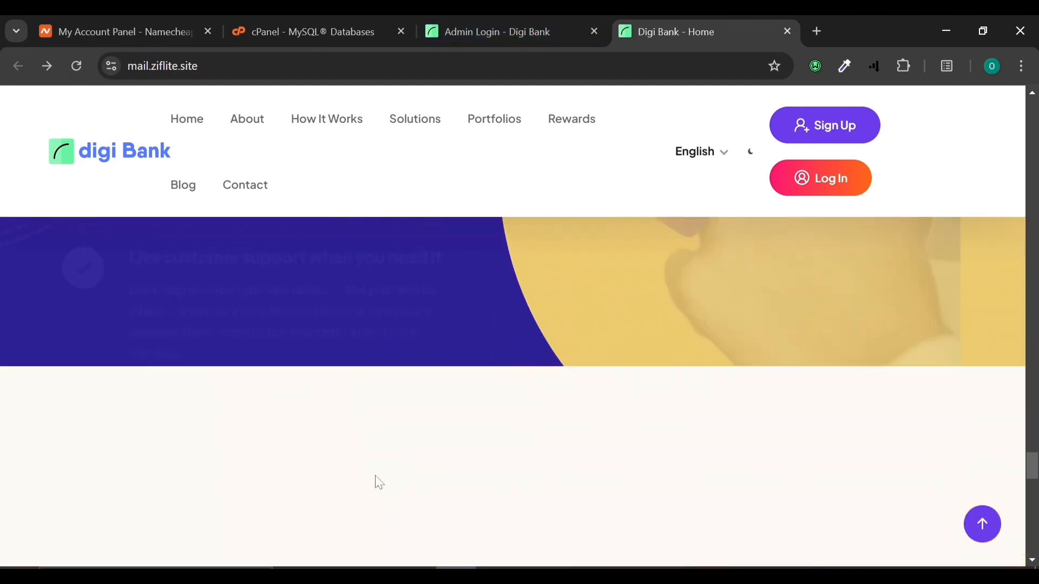
scroll(376, 483, down, 10)
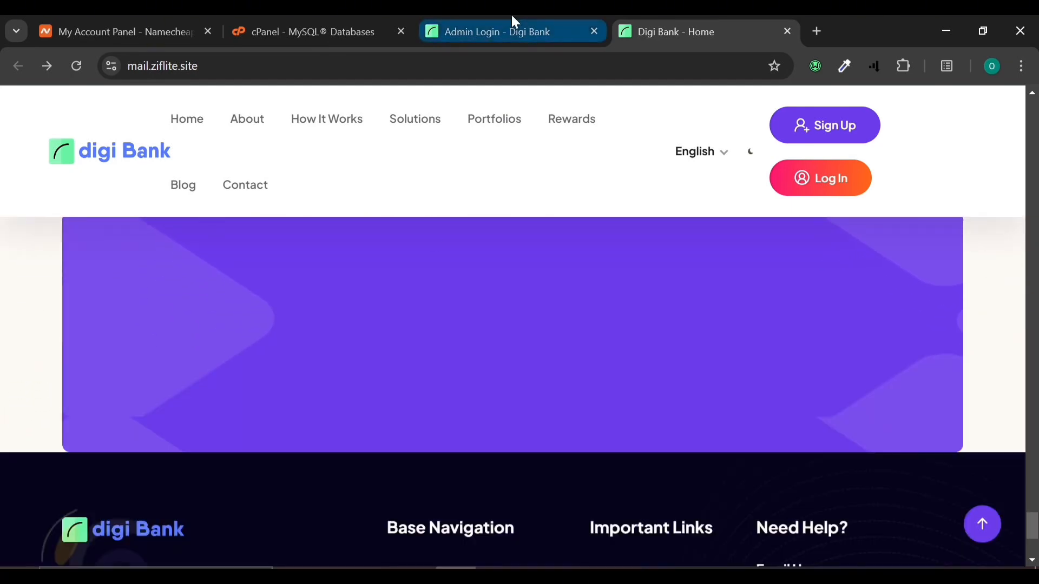
click(511, 15)
click(641, 290)
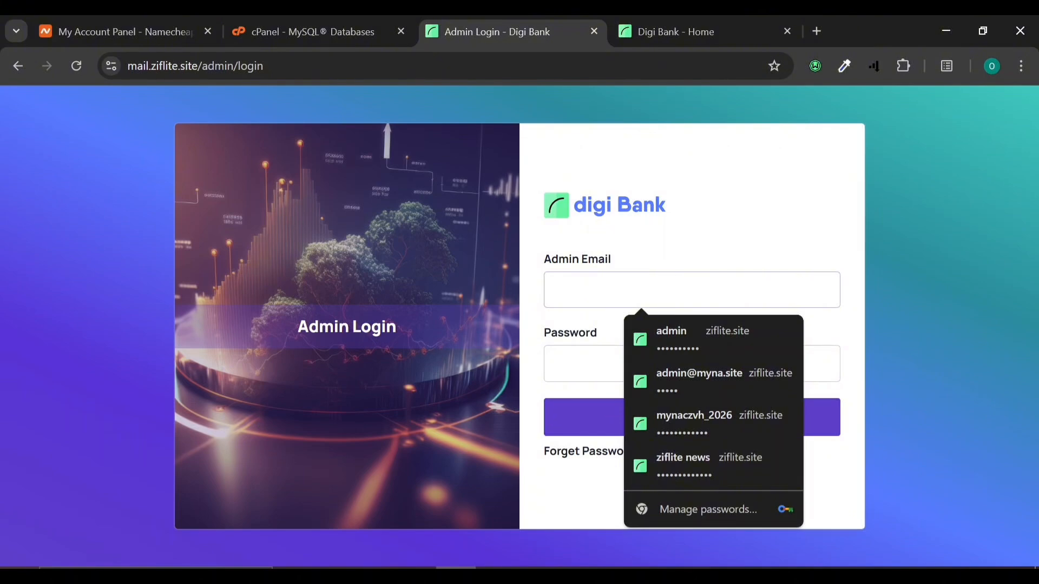
Step: Sign in to the Digi Bank admin panel with the admin e-mail and saved password
text(admin@admin.com)
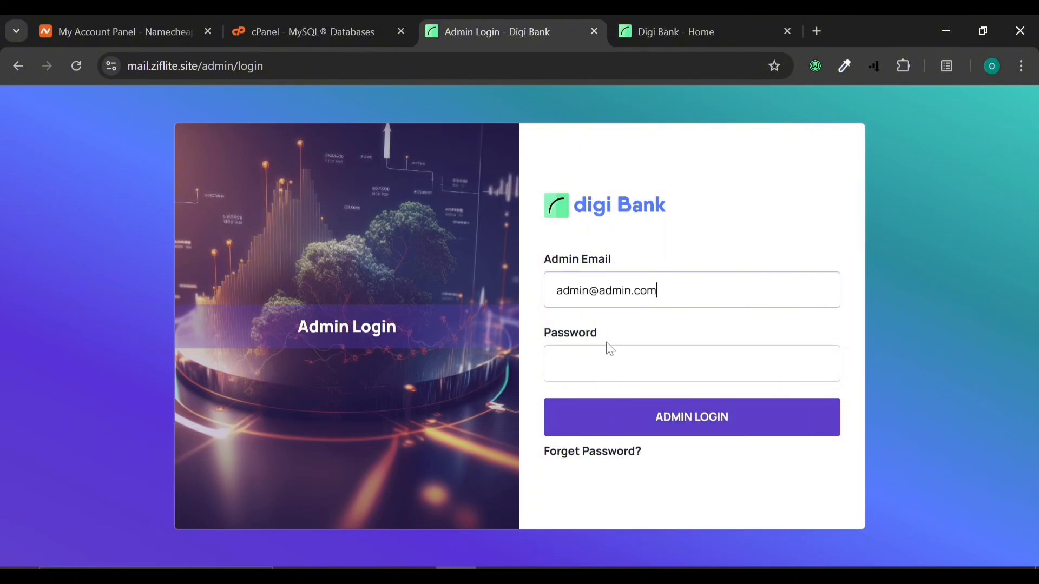
click(610, 362)
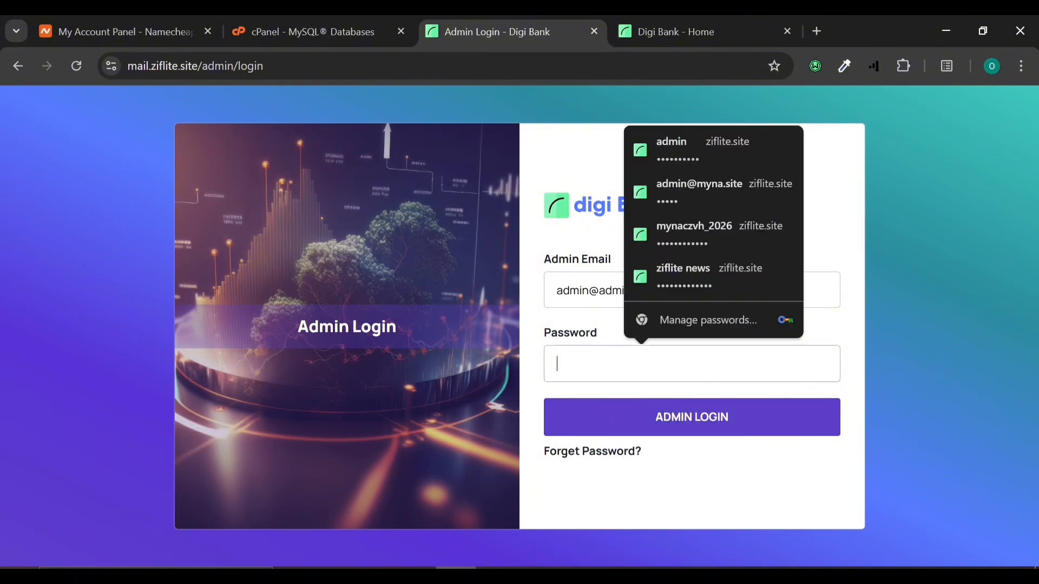
key(ctrl+v)
click(669, 425)
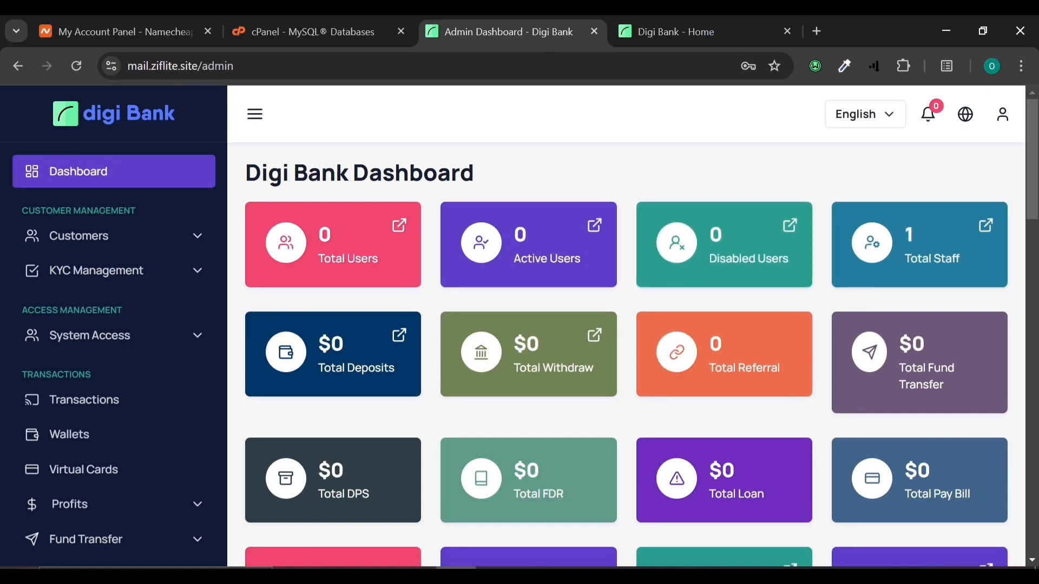
scroll(245, 439, down, 3)
scroll(246, 443, down, 15)
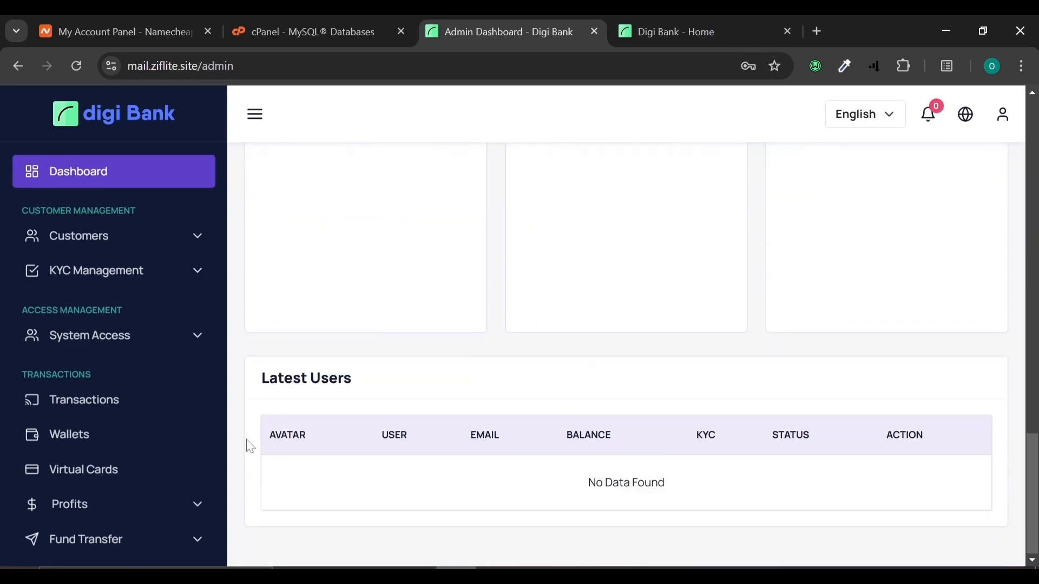
scroll(249, 445, up, 10)
scroll(249, 447, up, 6)
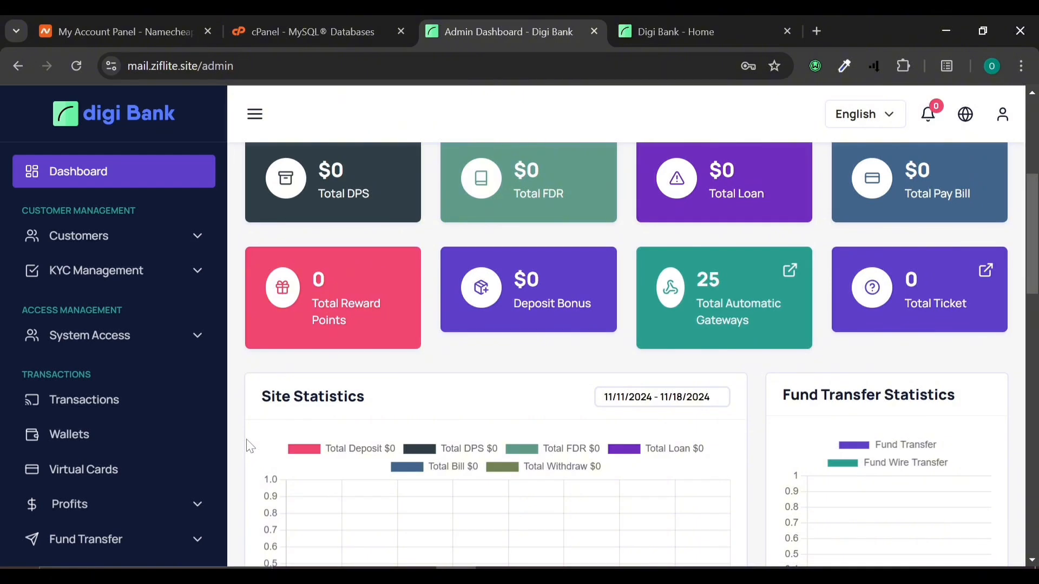
scroll(329, 456, down, 2)
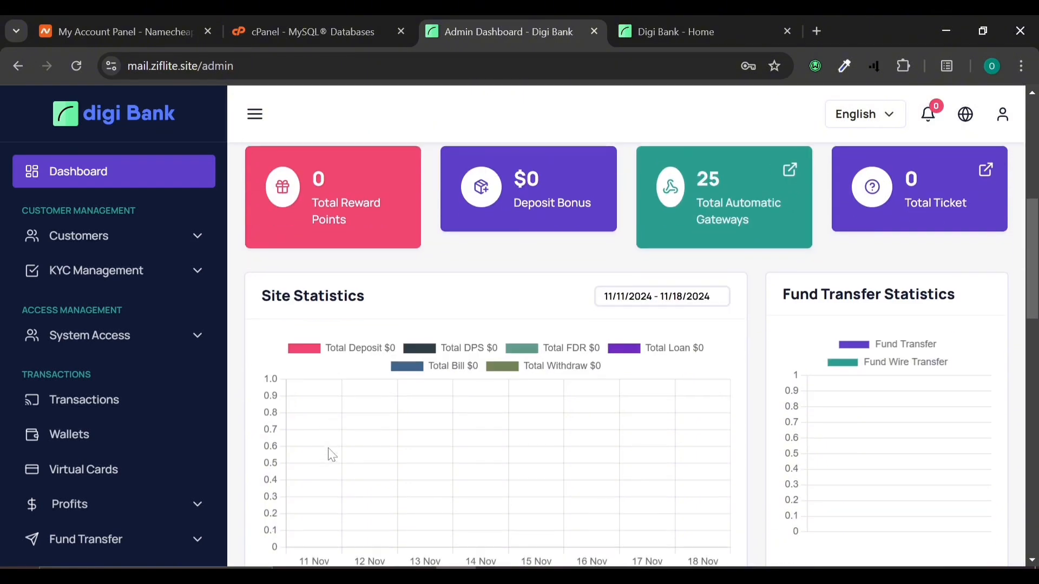
scroll(8, 487, down, 8)
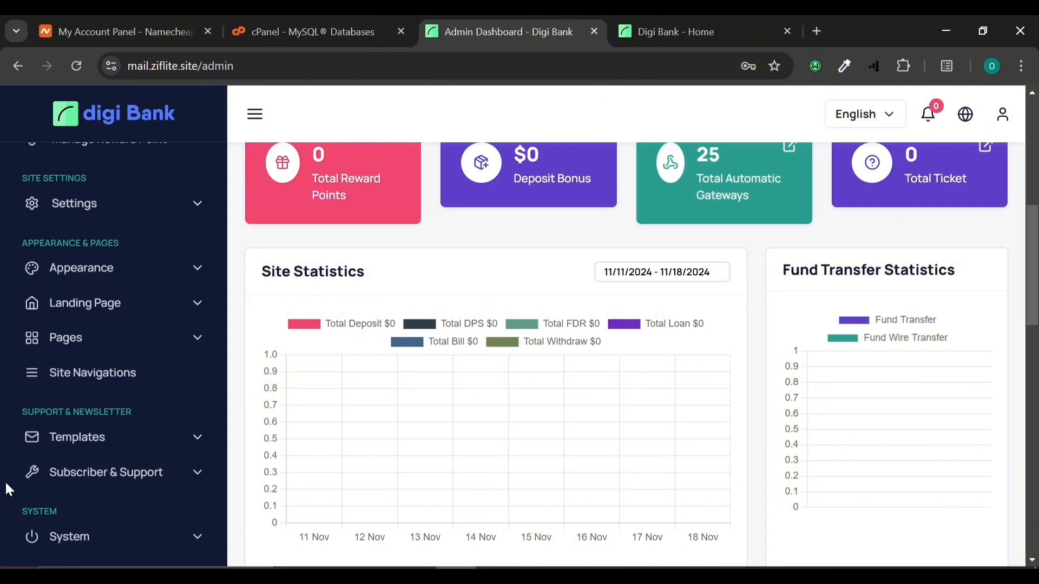
Step: Open the site theme settings from the Appearance section of the admin sidebar
scroll(116, 324, down, 3)
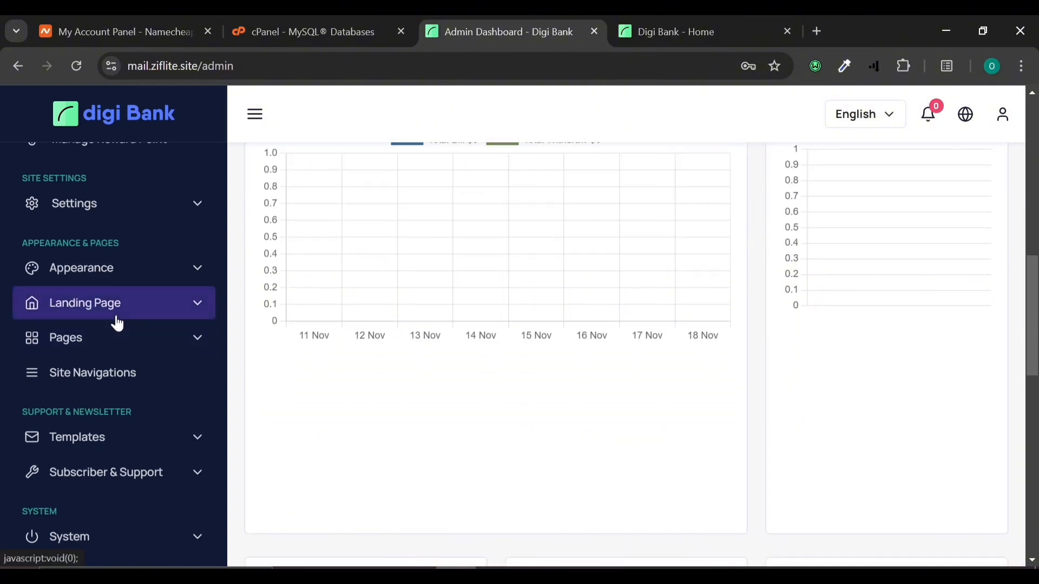
click(117, 319)
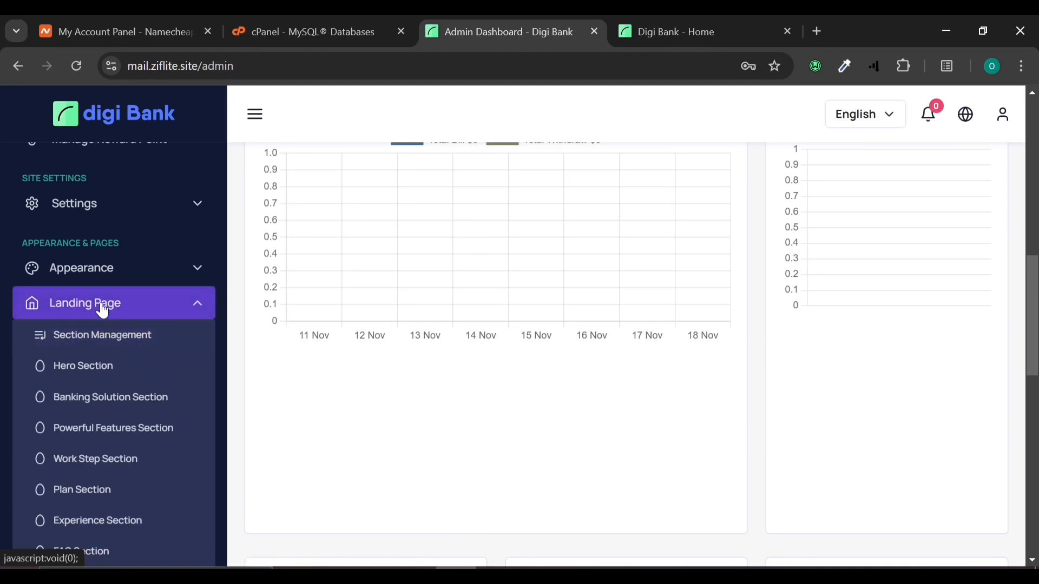
click(103, 311)
click(121, 279)
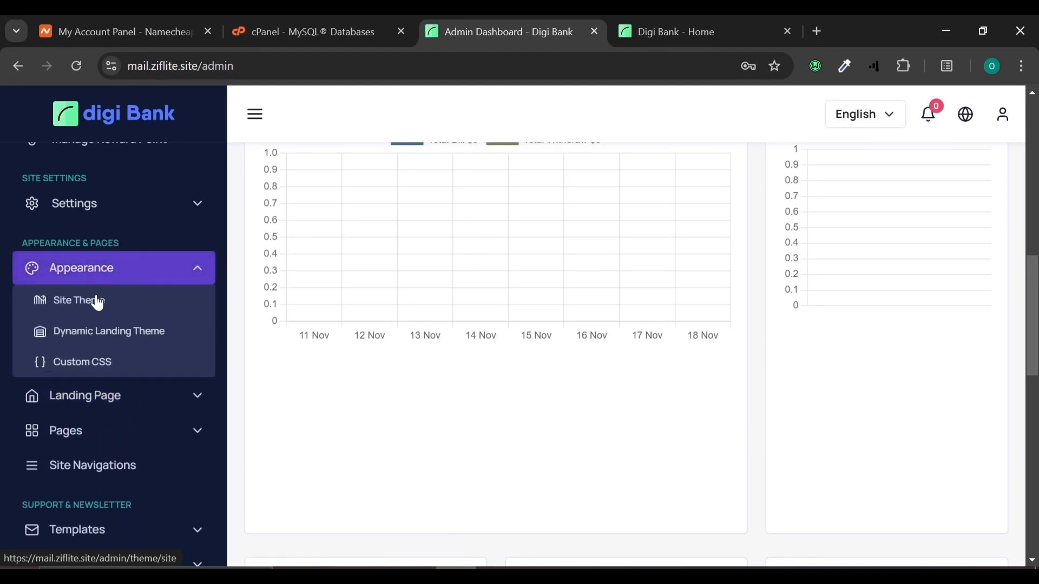
click(83, 314)
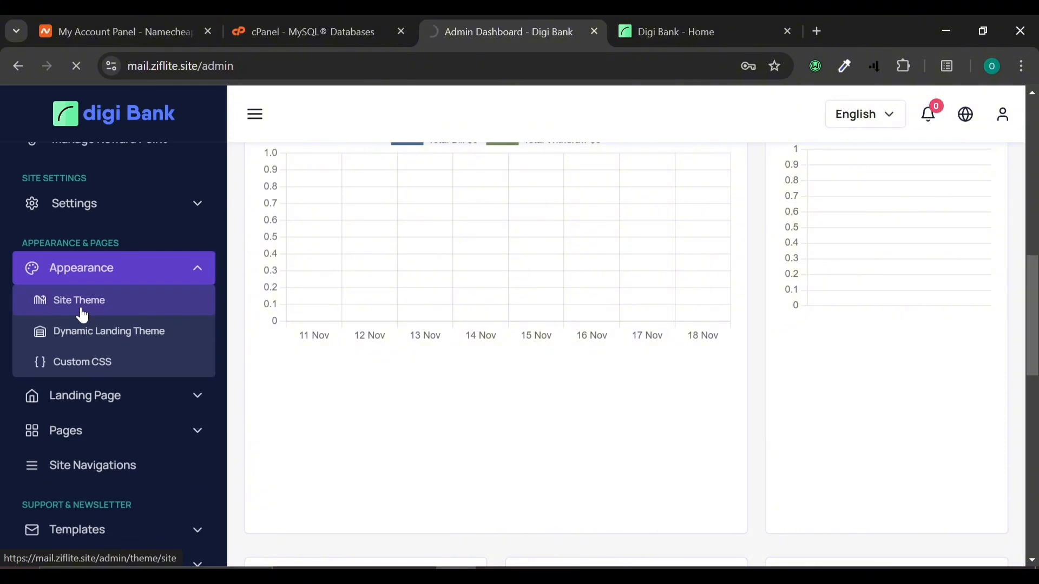
Step: Check the home page hero in the default theme, then return to Theme Management
click(643, 17)
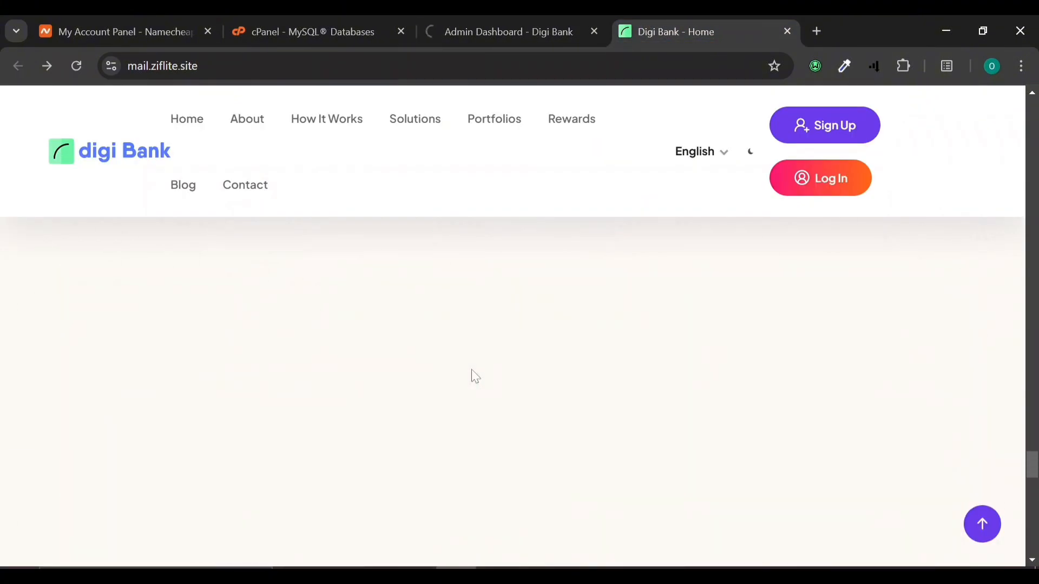
scroll(471, 368, up, 10)
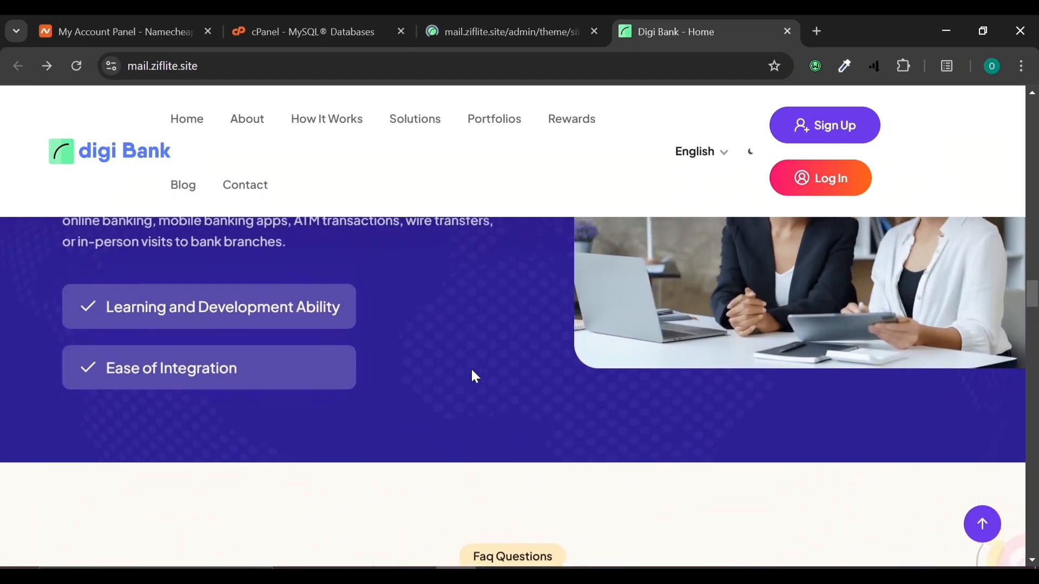
scroll(472, 374, up, 10)
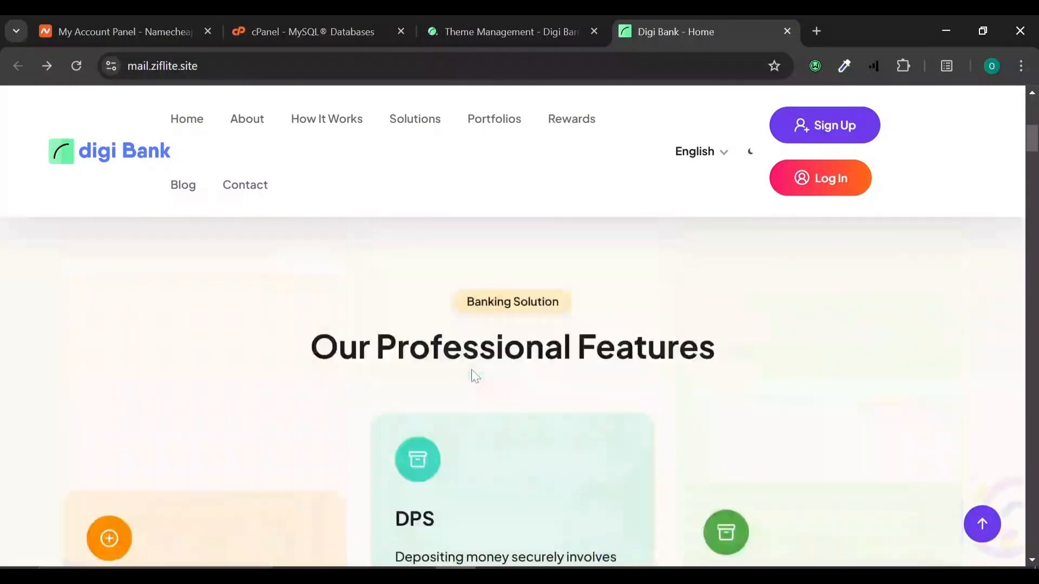
scroll(475, 376, up, 5)
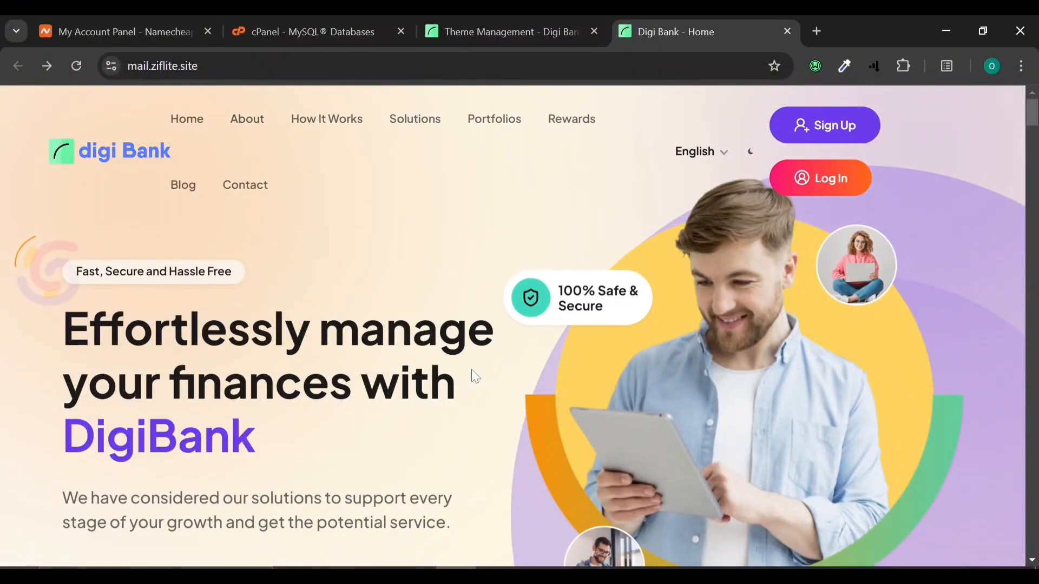
scroll(441, 383, down, 3)
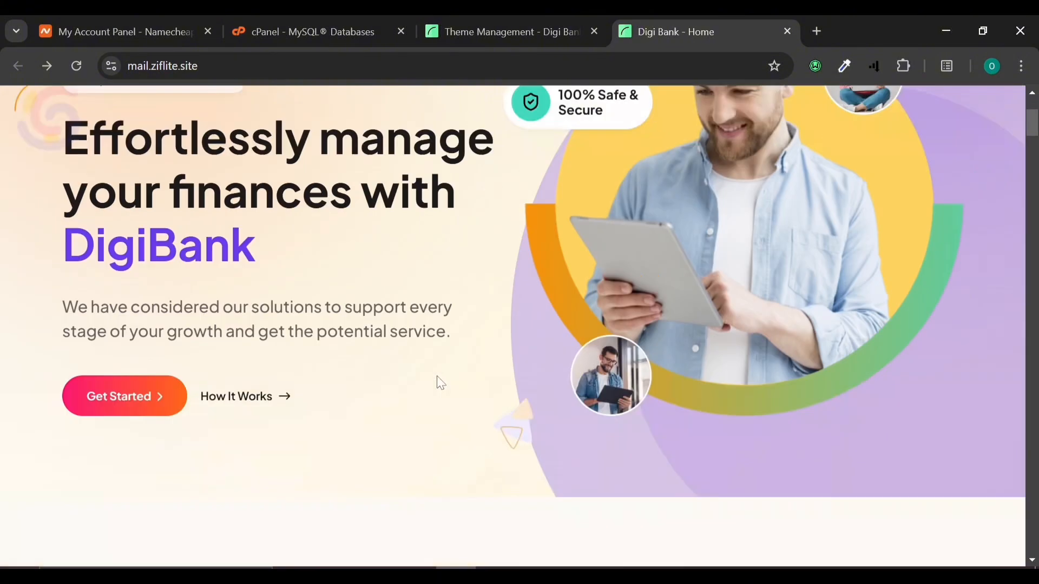
scroll(441, 383, down, 5)
scroll(441, 383, up, 8)
click(510, 19)
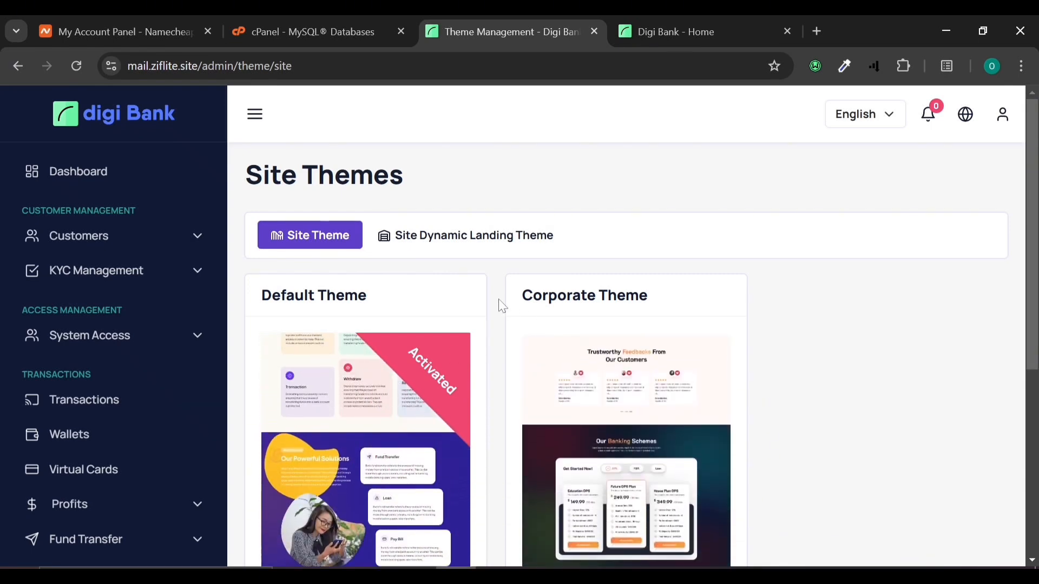
scroll(576, 557, down, 5)
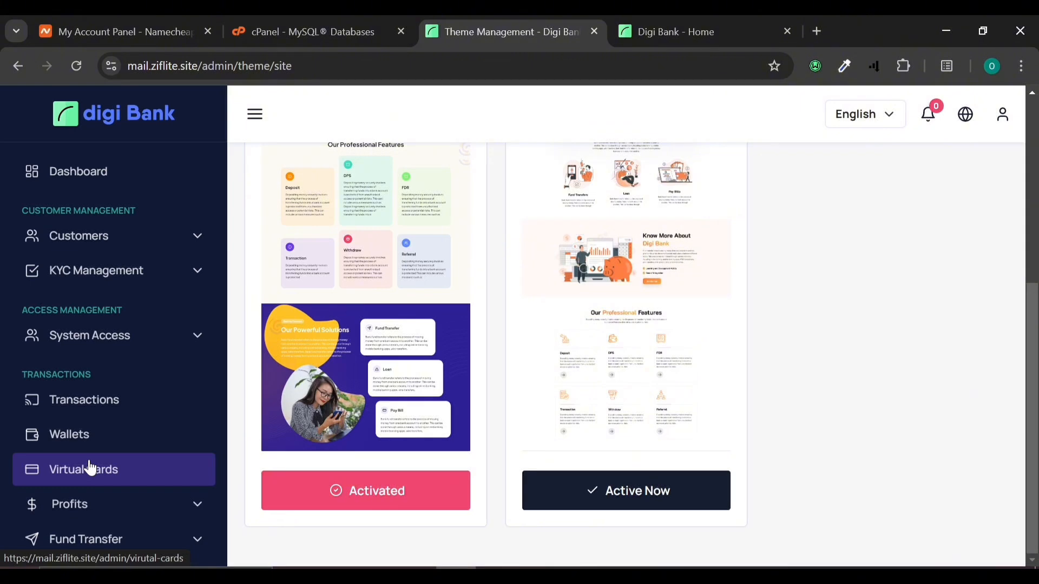
Step: Open the empty All Wallets list, expand Profits in the sidebar, then view the public home page
click(58, 430)
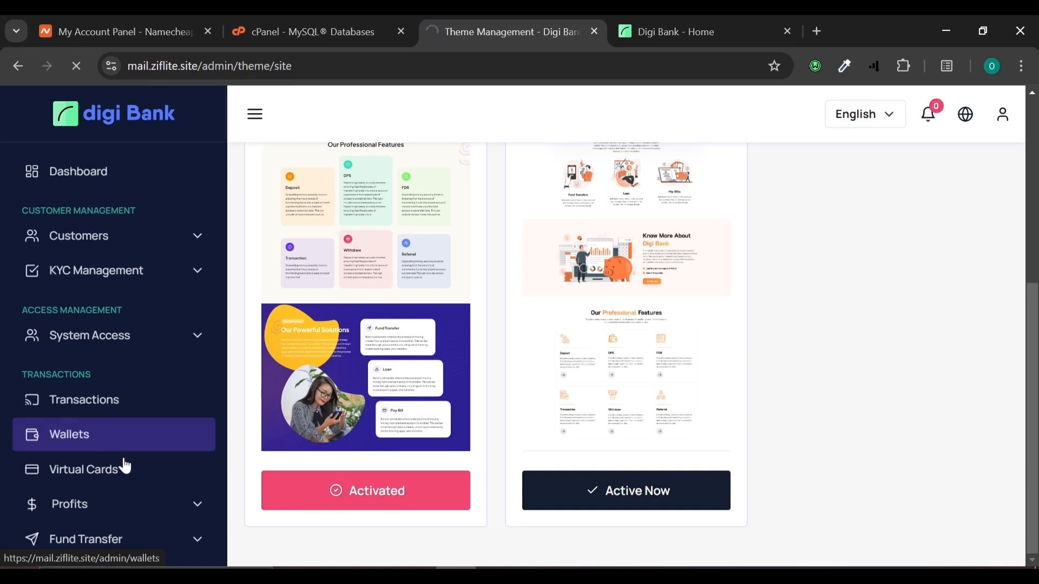
click(126, 502)
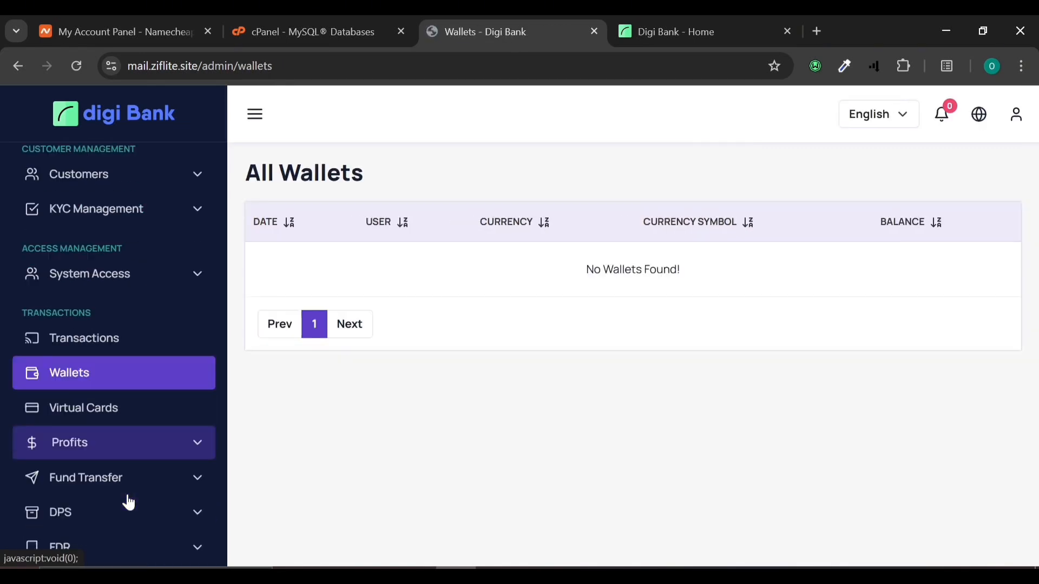
scroll(128, 503, down, 2)
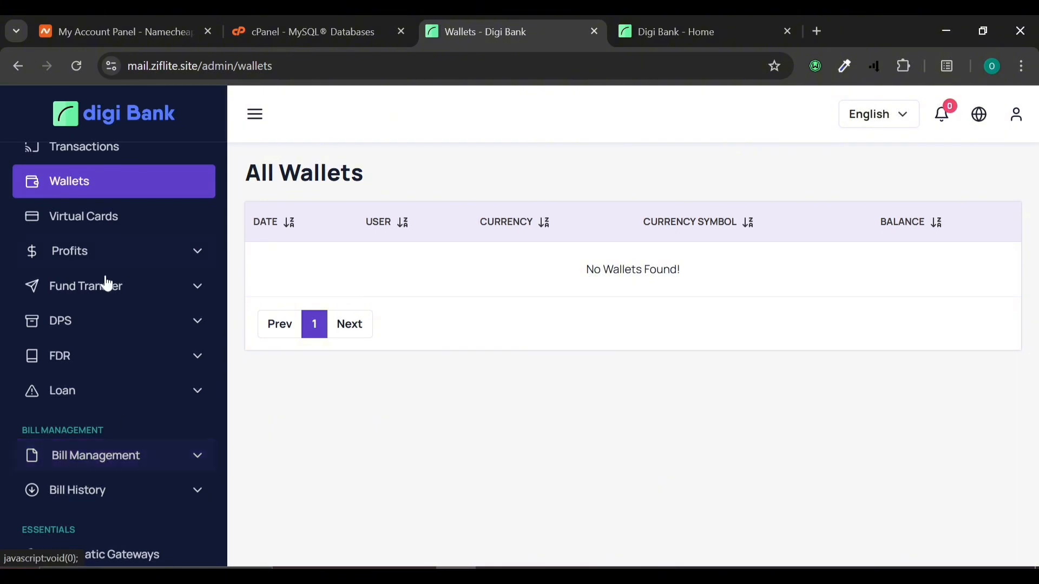
scroll(113, 457, down, 4)
scroll(117, 457, down, 2)
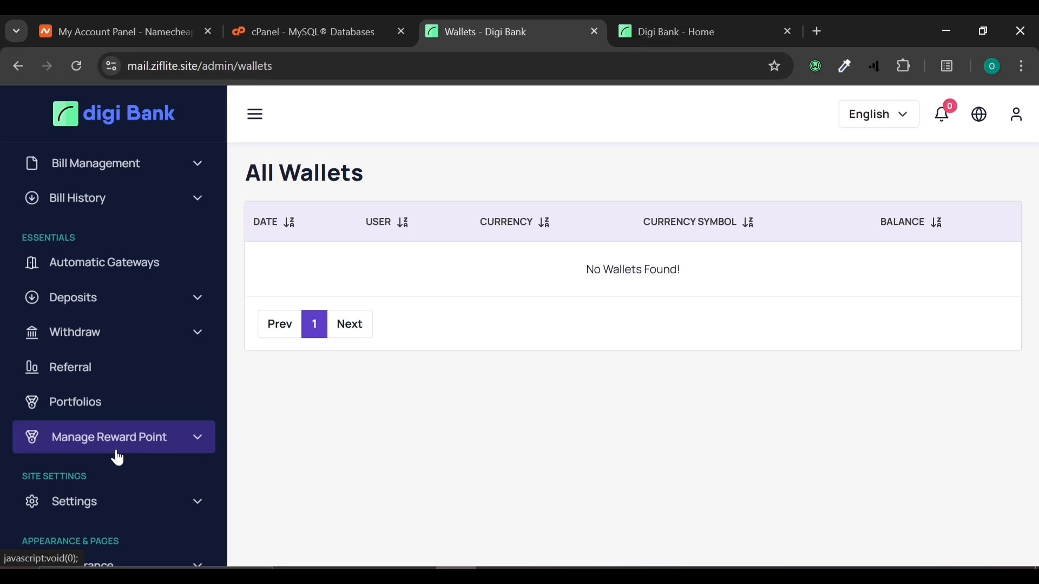
scroll(117, 457, down, 5)
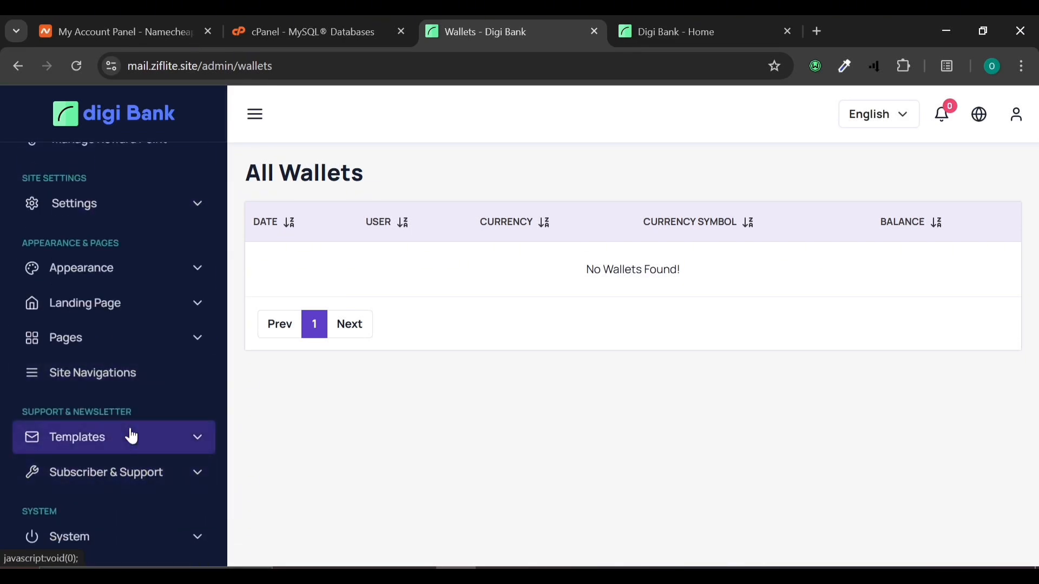
scroll(131, 436, up, 7)
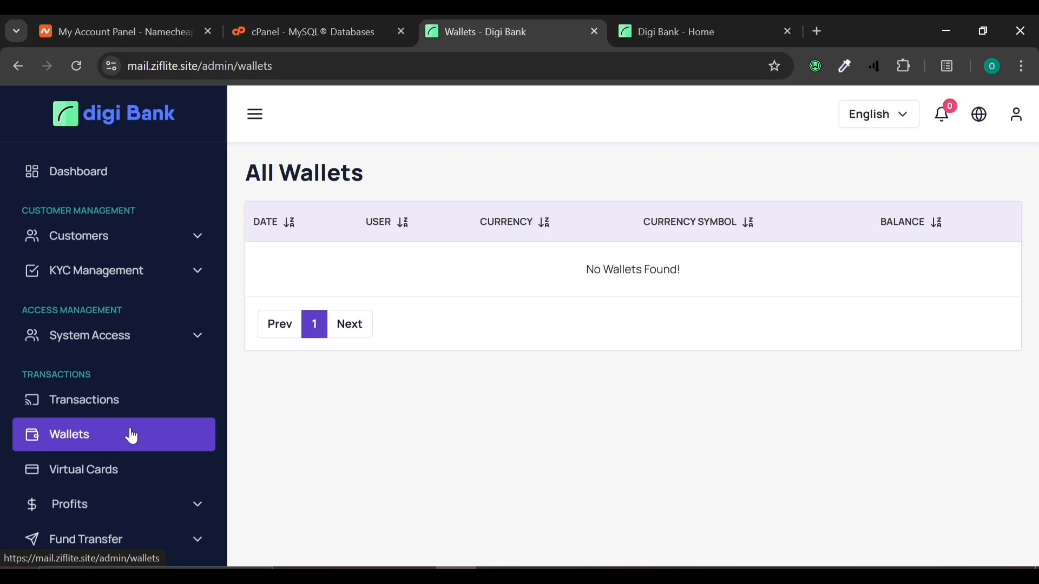
click(690, 16)
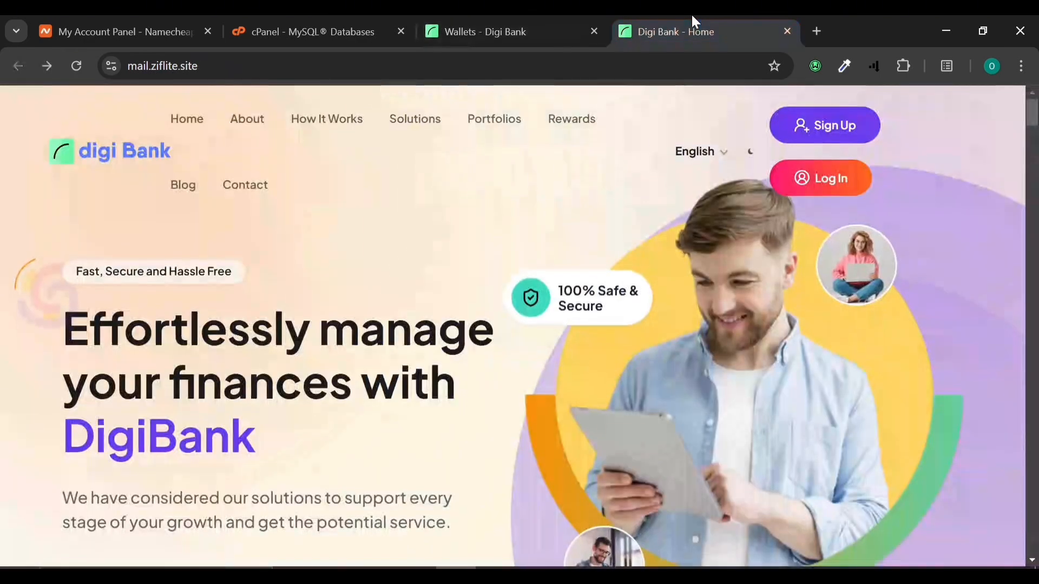
Step: Return to the All Wallets admin page and expand the sidebar's Settings submenu
scroll(507, 429, down, 10)
scroll(505, 425, down, 15)
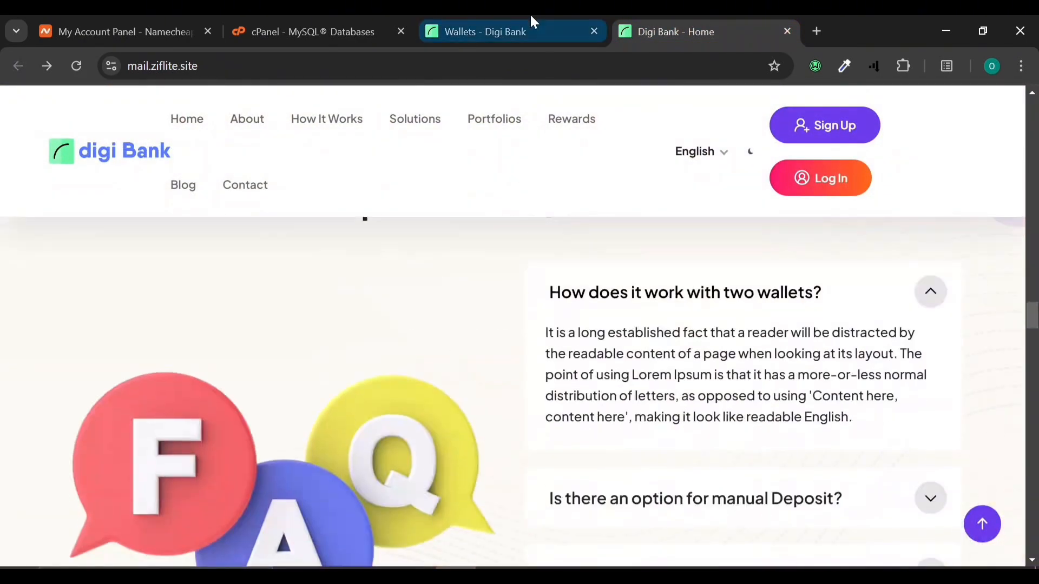
click(530, 18)
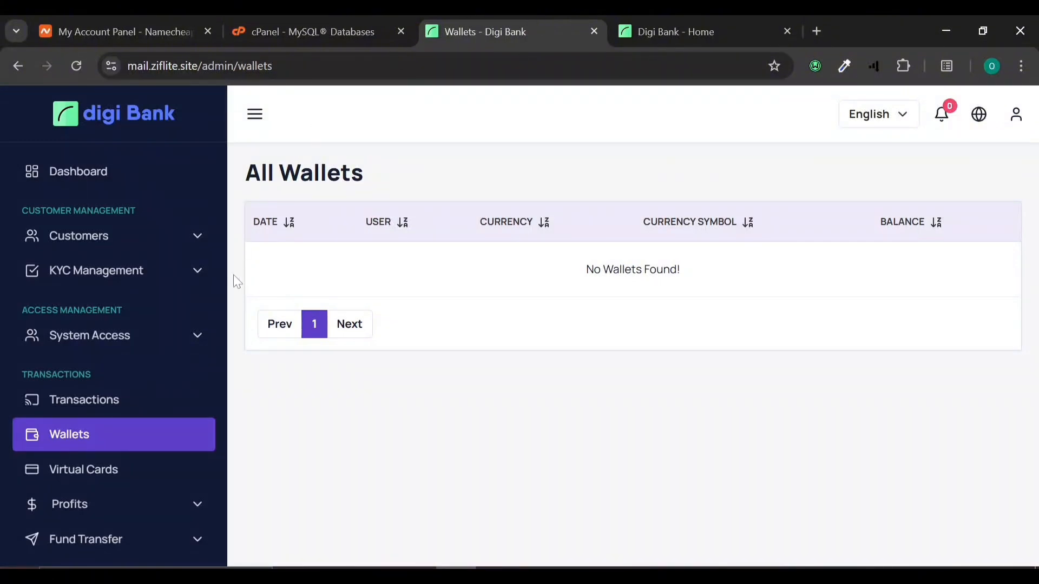
scroll(84, 543, down, 8)
scroll(84, 543, down, 4)
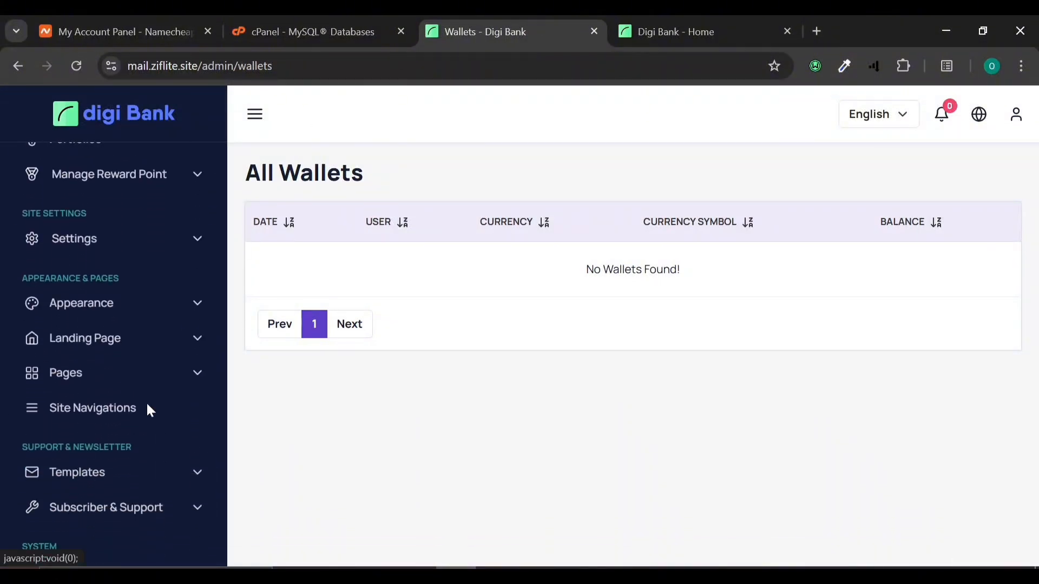
click(160, 252)
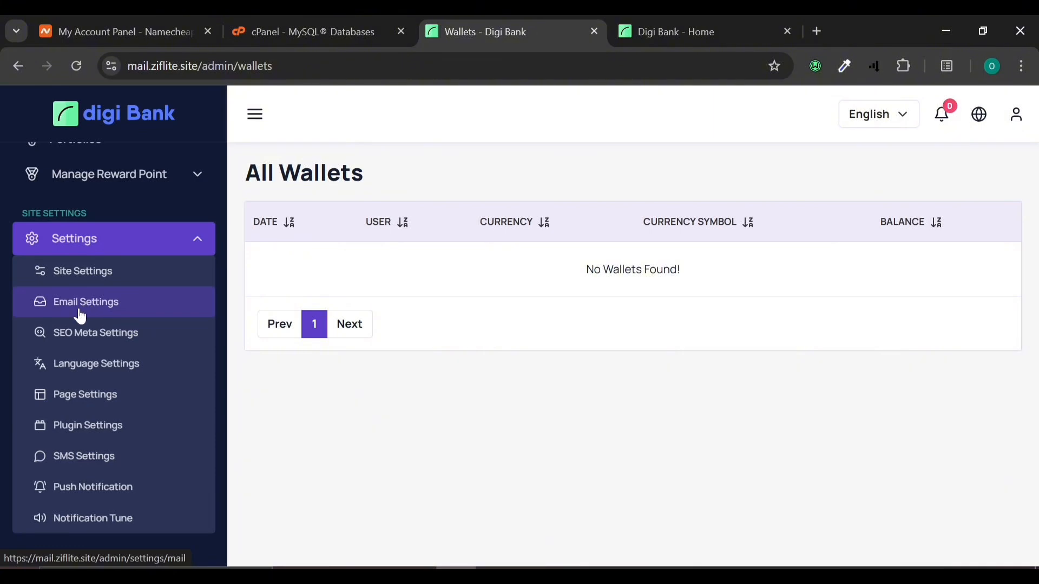
Step: Open Plugin Settings and review the third-party plugins, where only Flutterwave is activated
click(84, 423)
scroll(86, 421, down, 2)
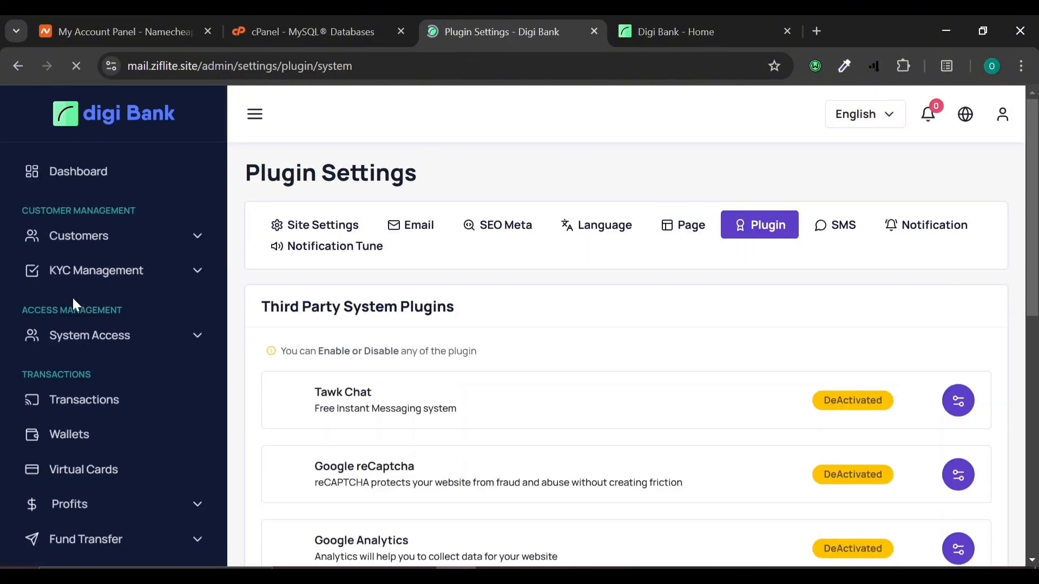
scroll(343, 375, down, 2)
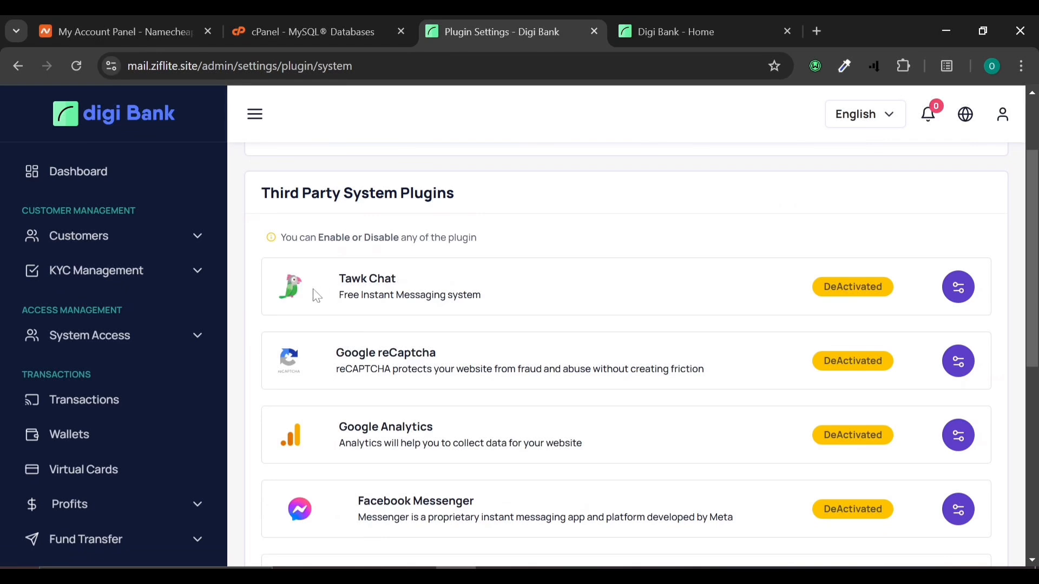
scroll(373, 393, down, 2)
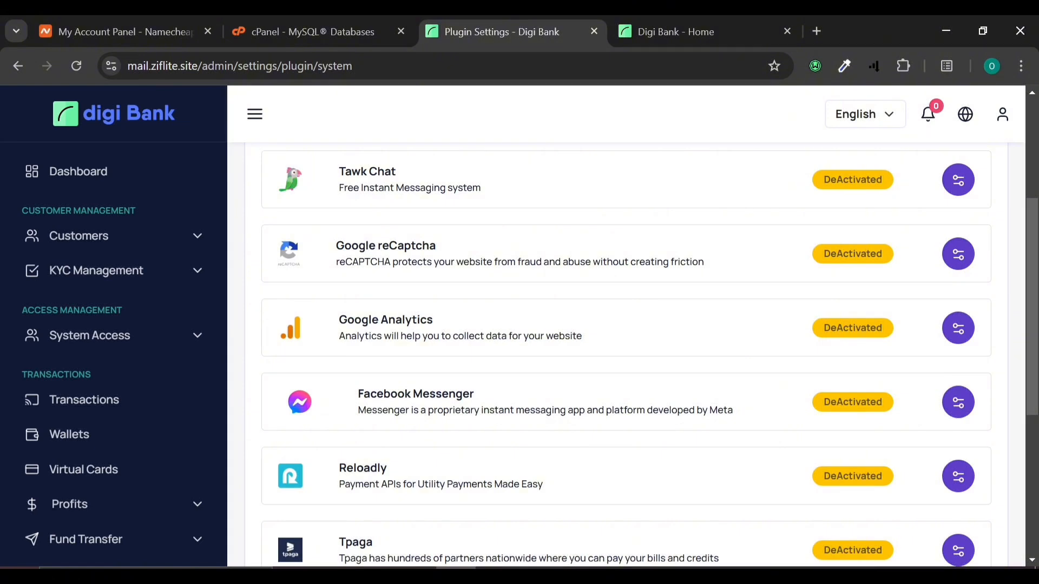
scroll(439, 403, down, 3)
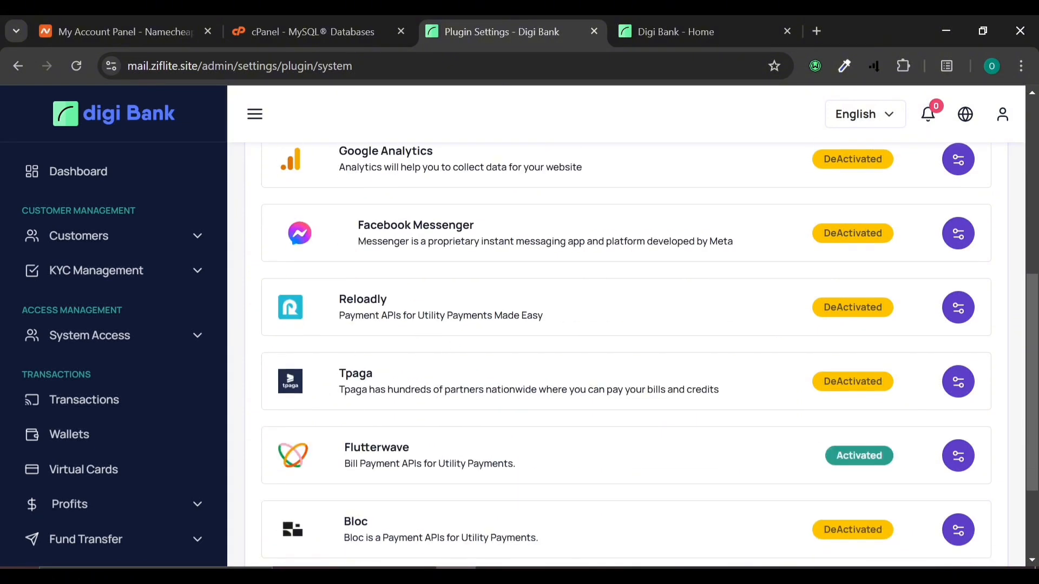
scroll(448, 443, down, 3)
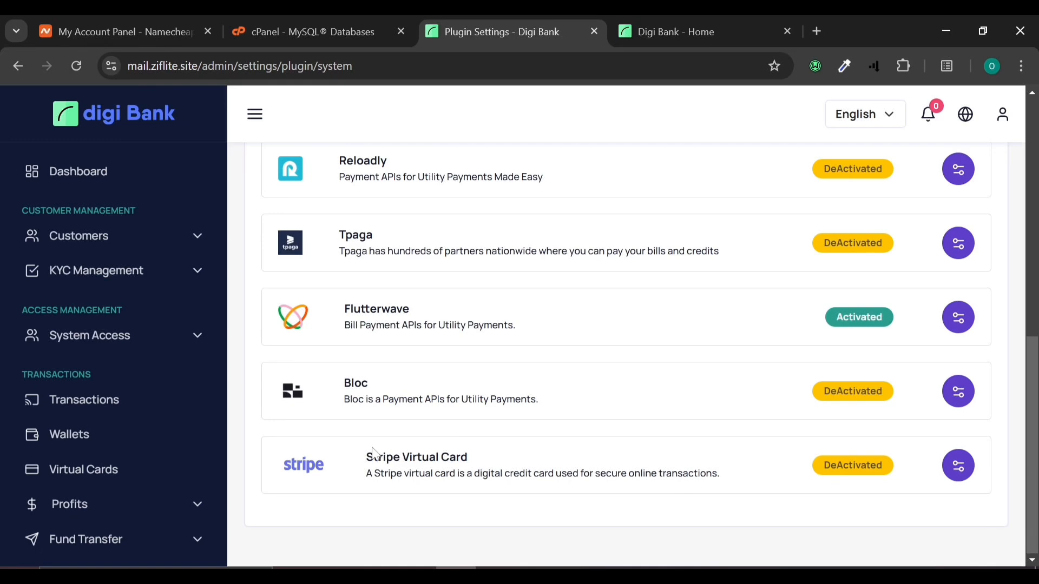
scroll(434, 472, up, 8)
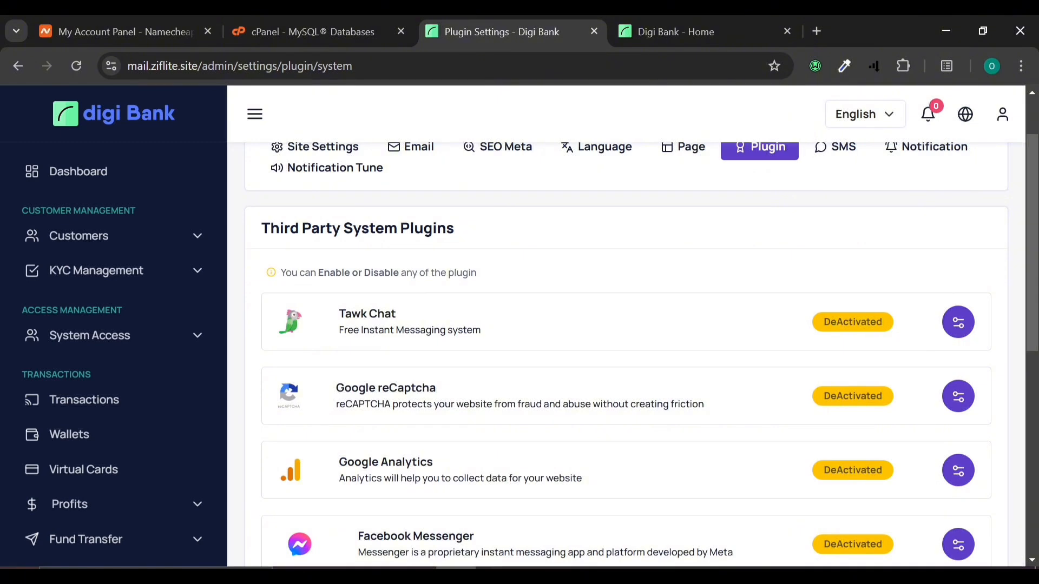
scroll(622, 379, down, 4)
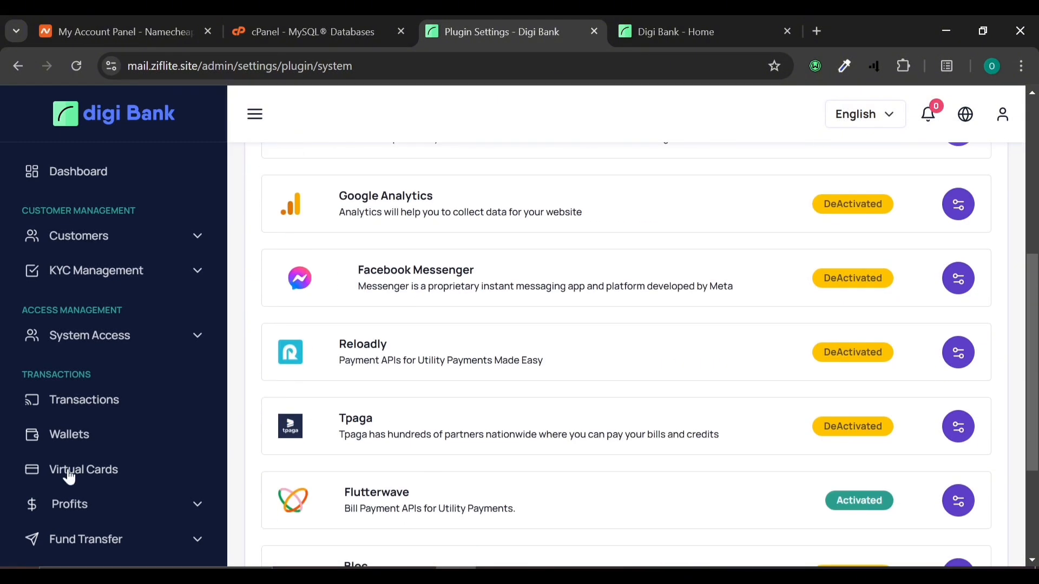
scroll(70, 471, down, 8)
scroll(70, 477, down, 8)
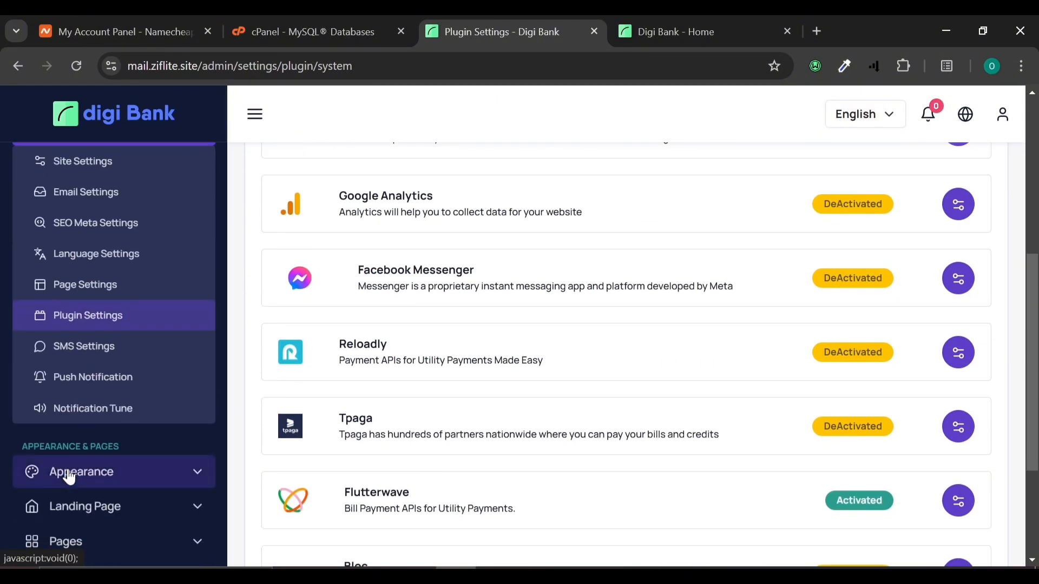
scroll(70, 476, up, 6)
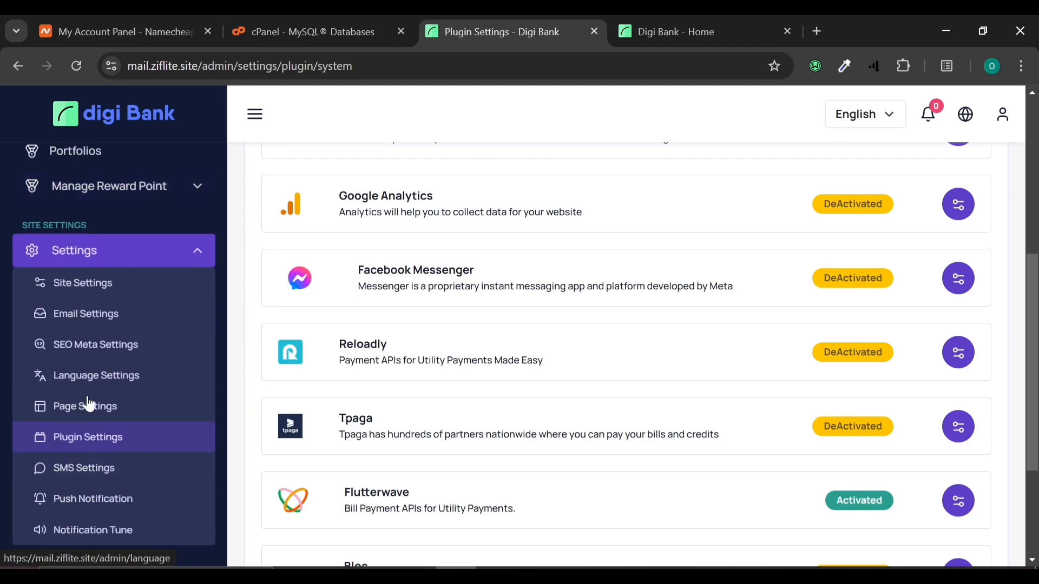
scroll(85, 401, down, 6)
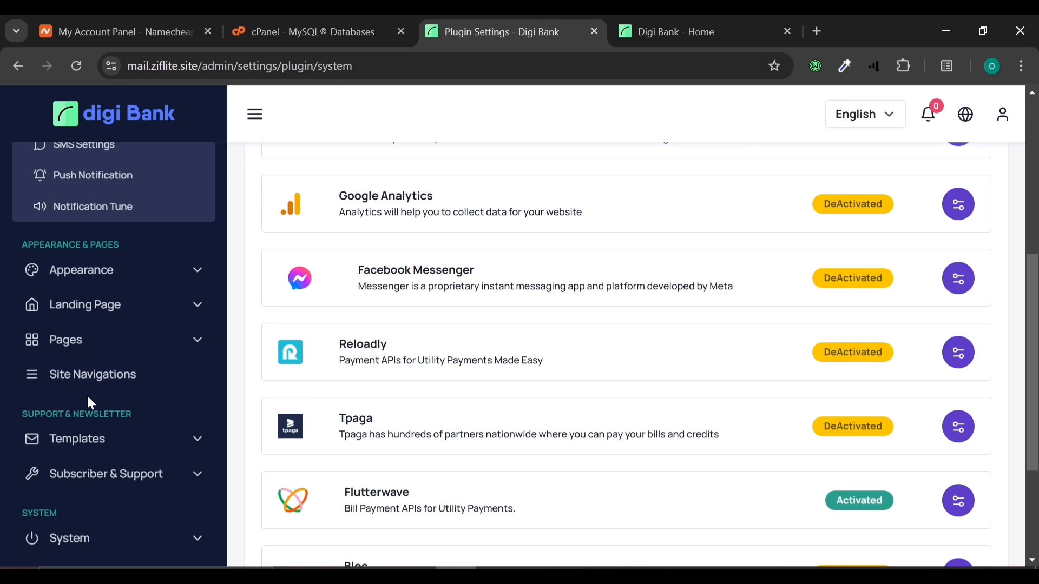
scroll(88, 400, up, 10)
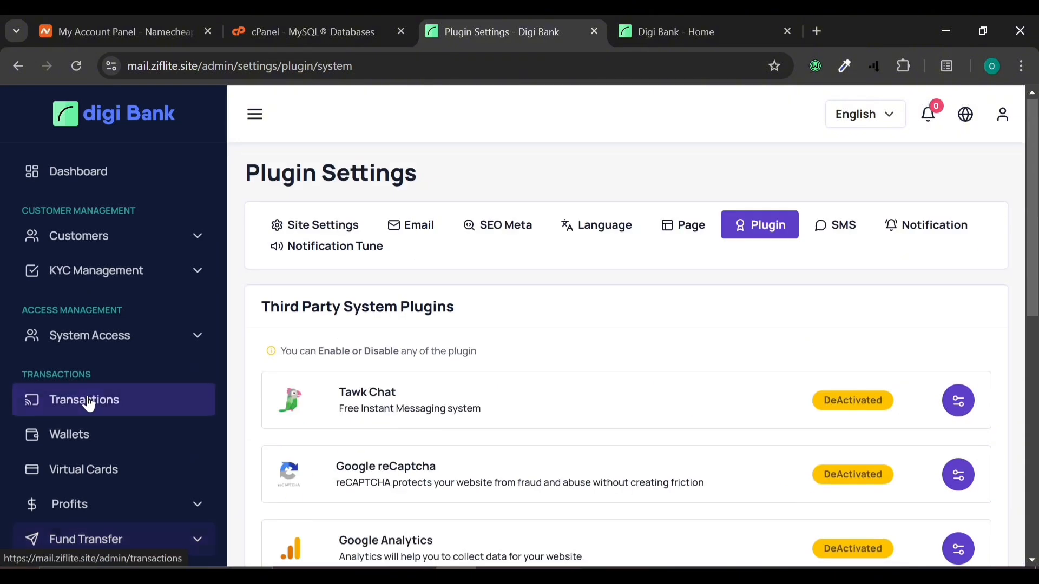